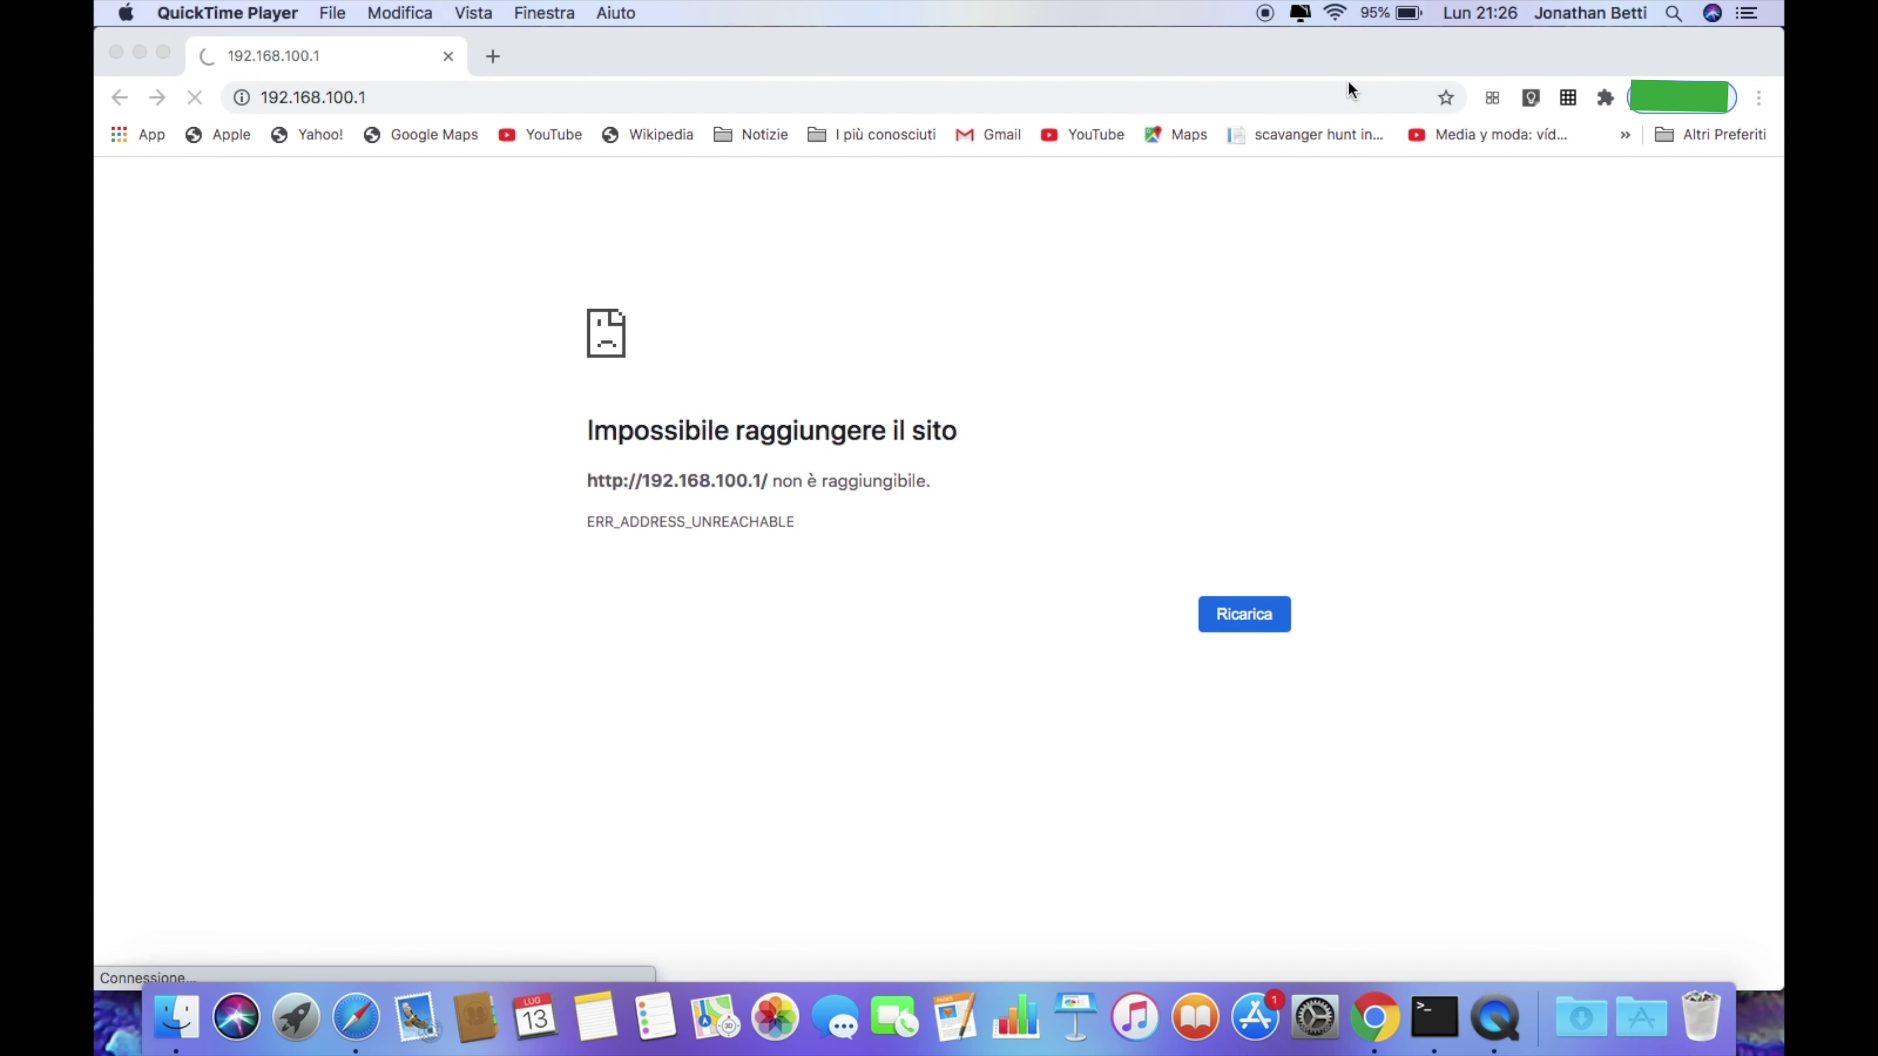
# Join the ATI-Straton-3647981 Wi-Fi network and select the unreachable 192.168.100.1 address to retry it
pyautogui.click(1336, 13)
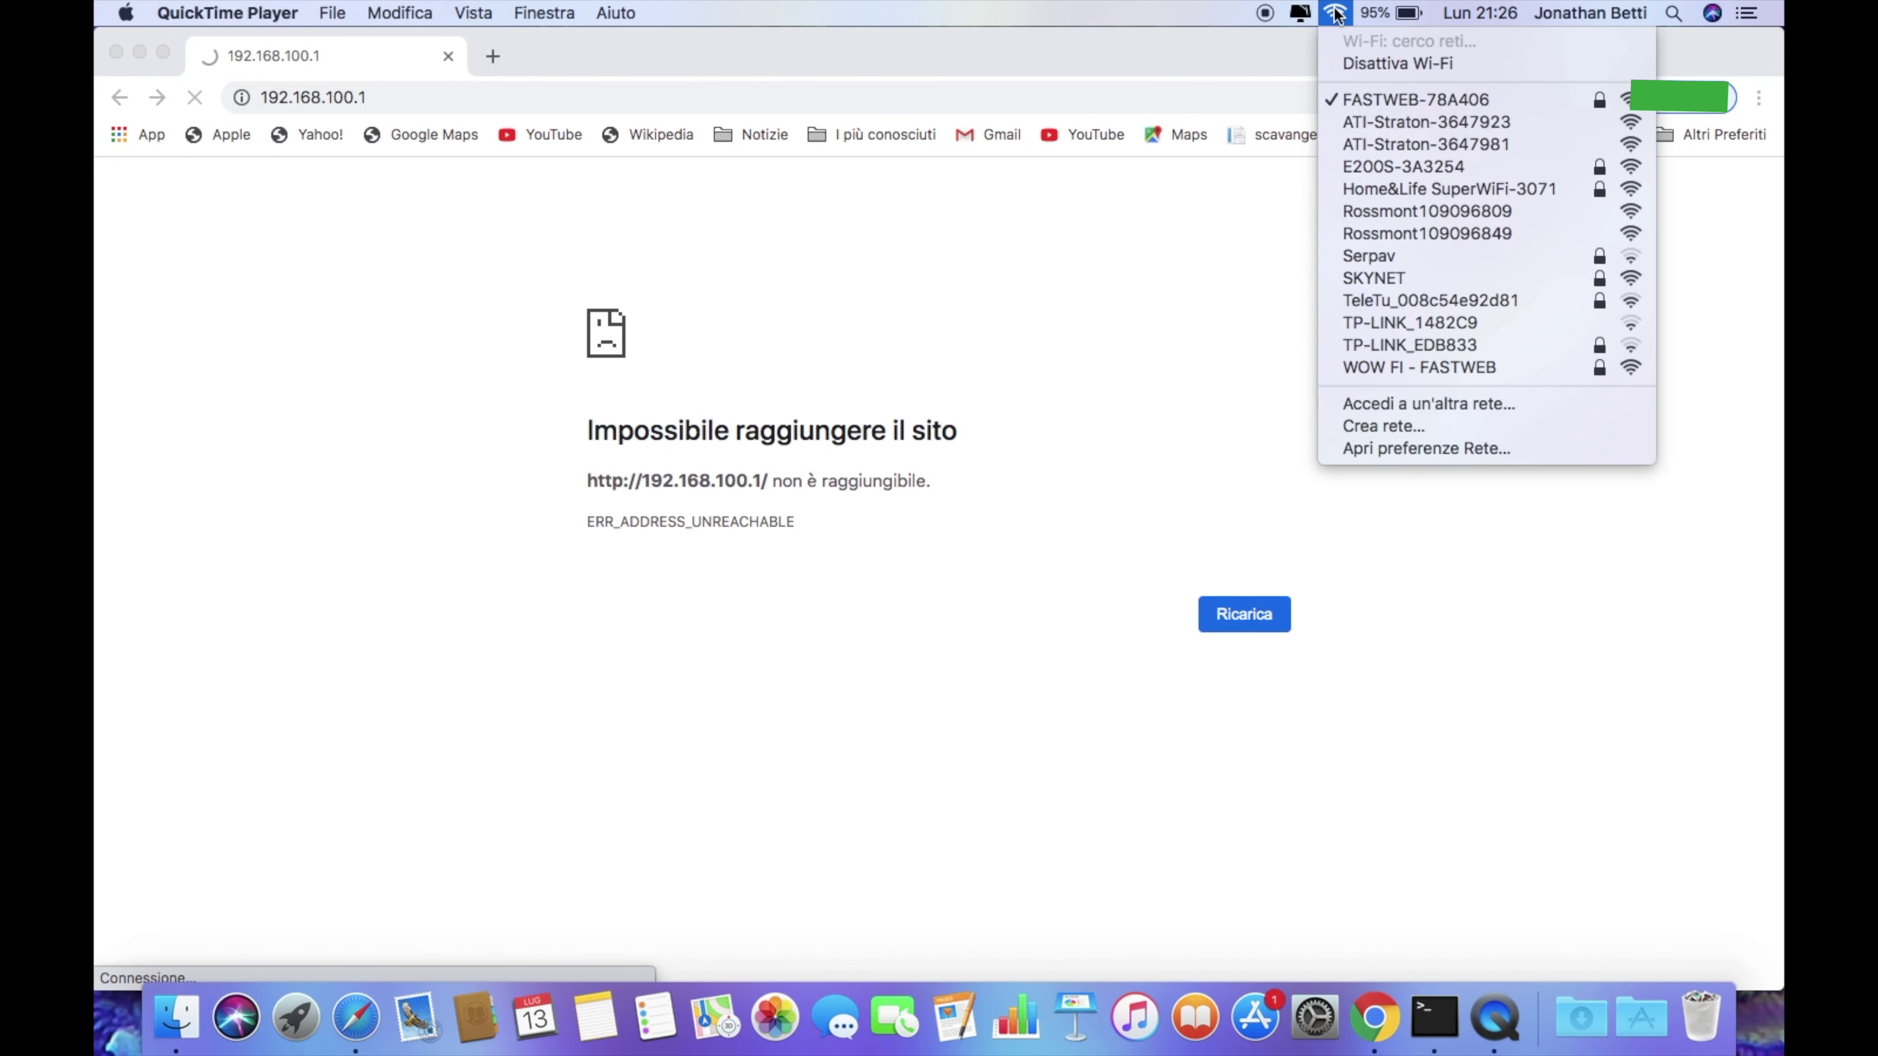
pyautogui.click(1385, 137)
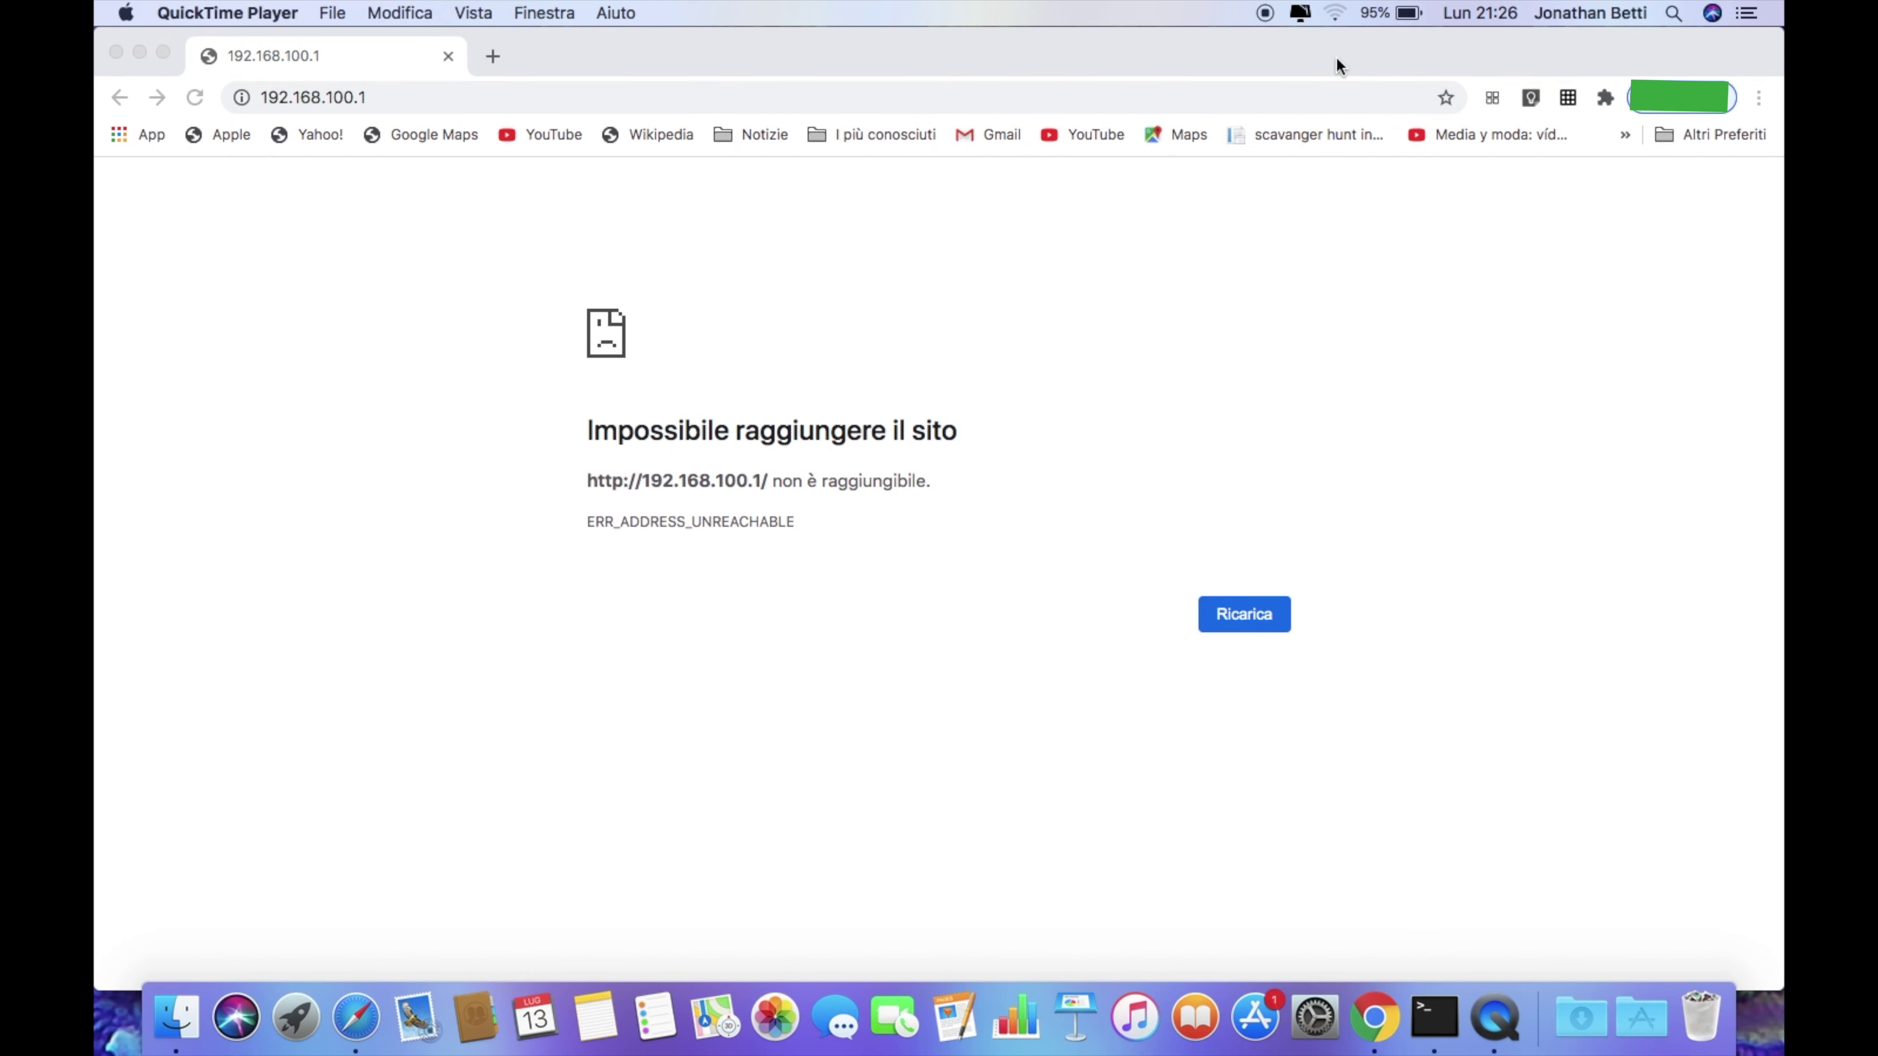
pyautogui.click(557, 101)
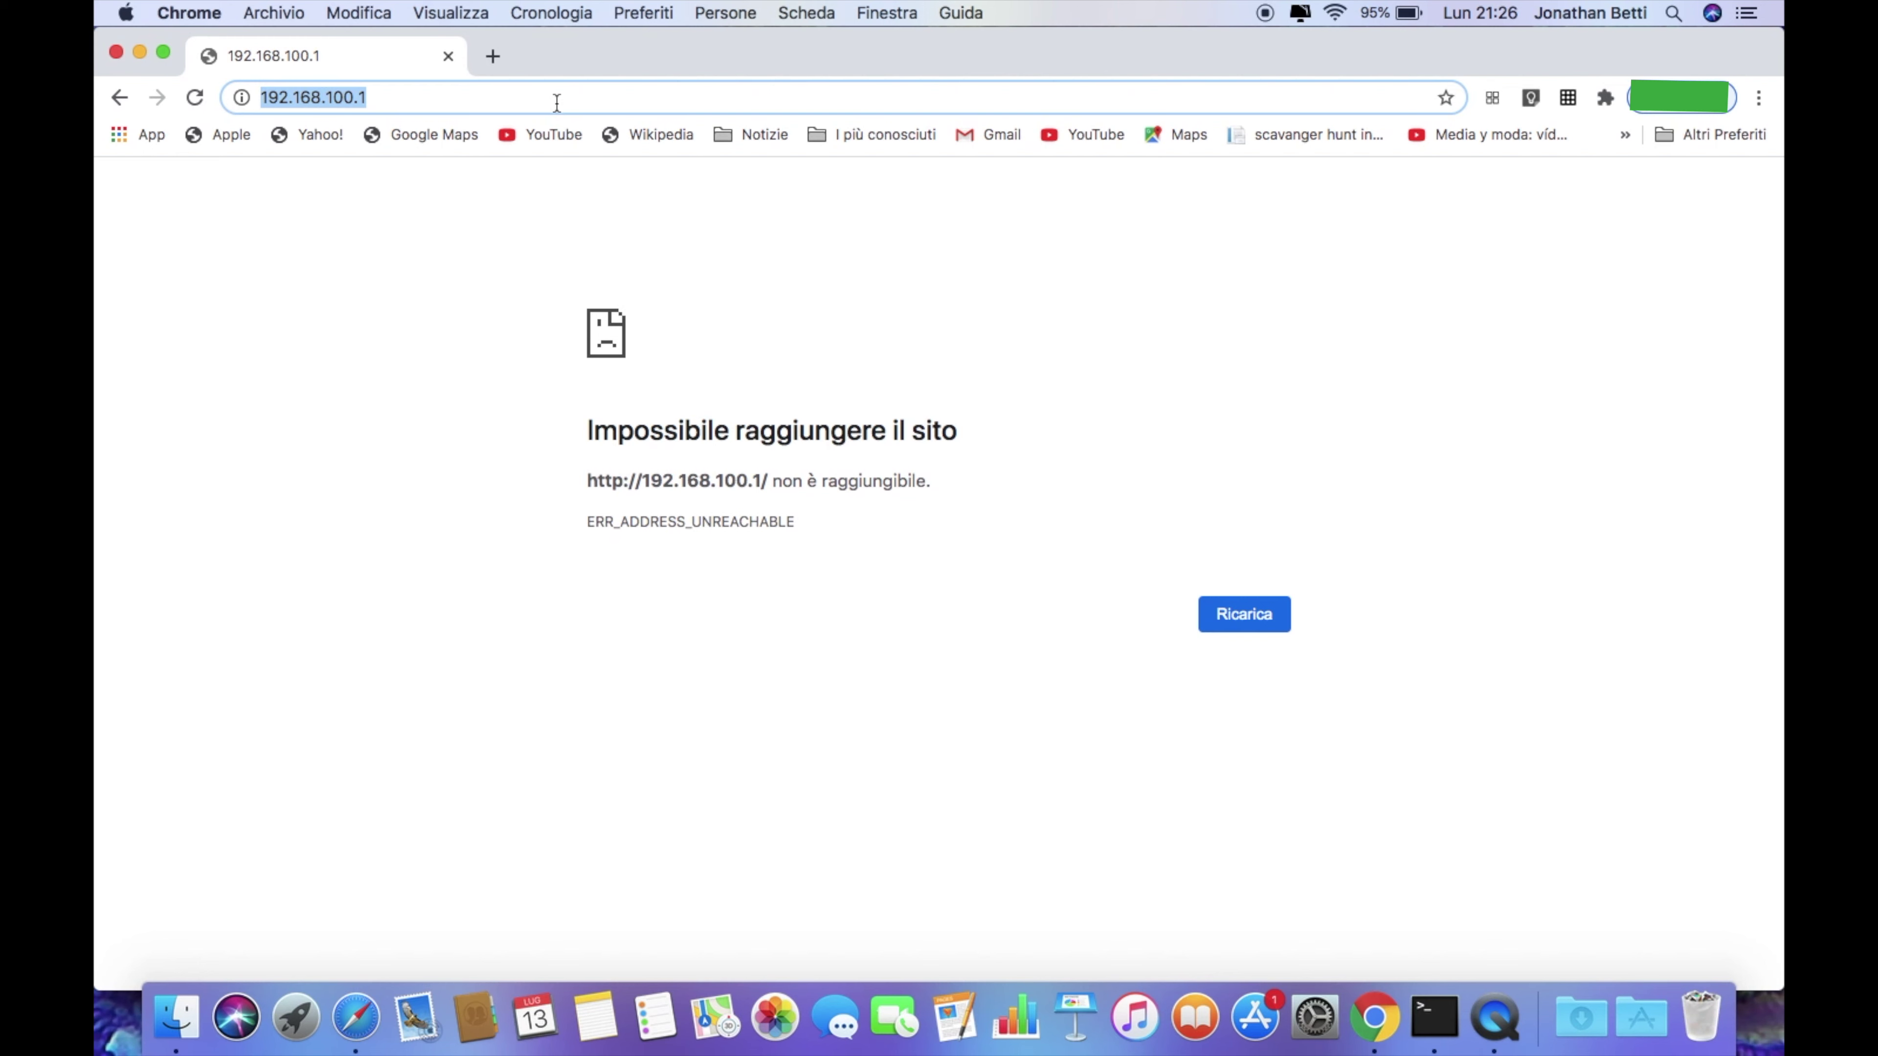
# Reload 192.168.100.1 and sign in with the lamp's username and password
pyautogui.press('Return')
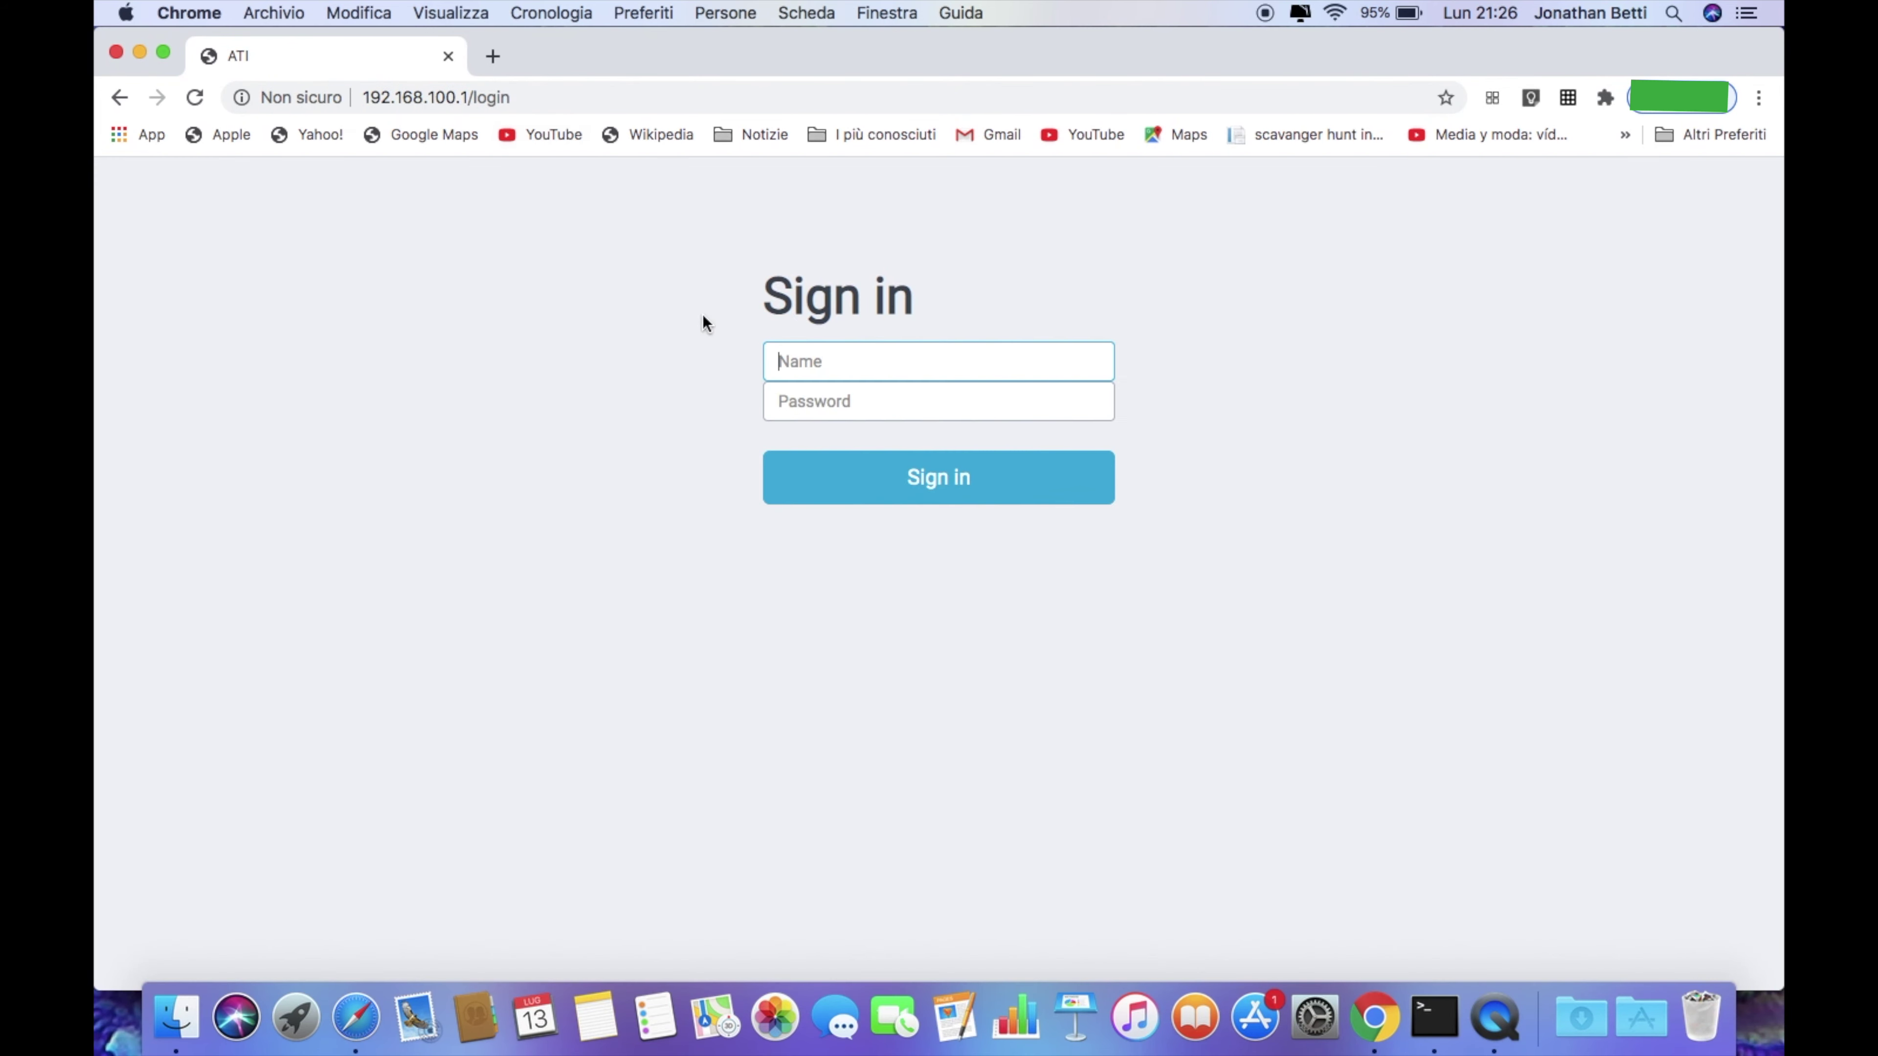
pyautogui.click(830, 361)
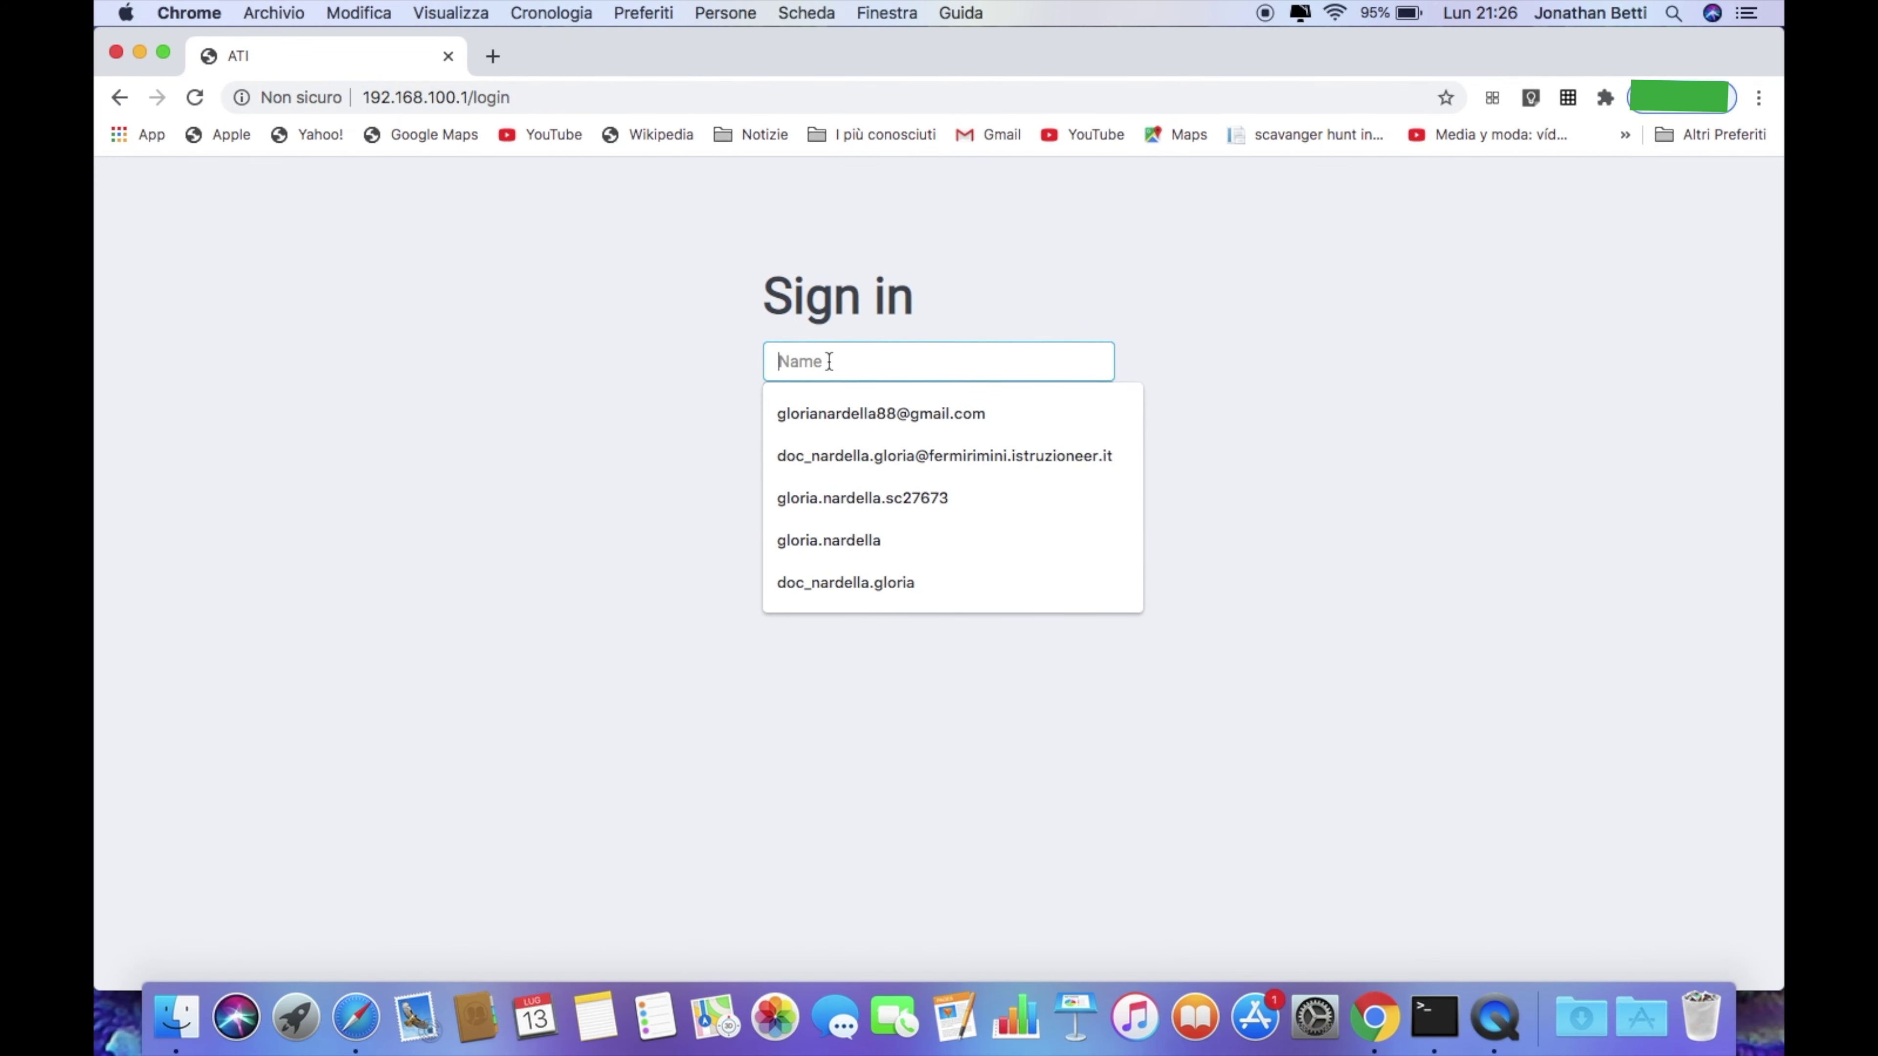
pyautogui.write('admin')
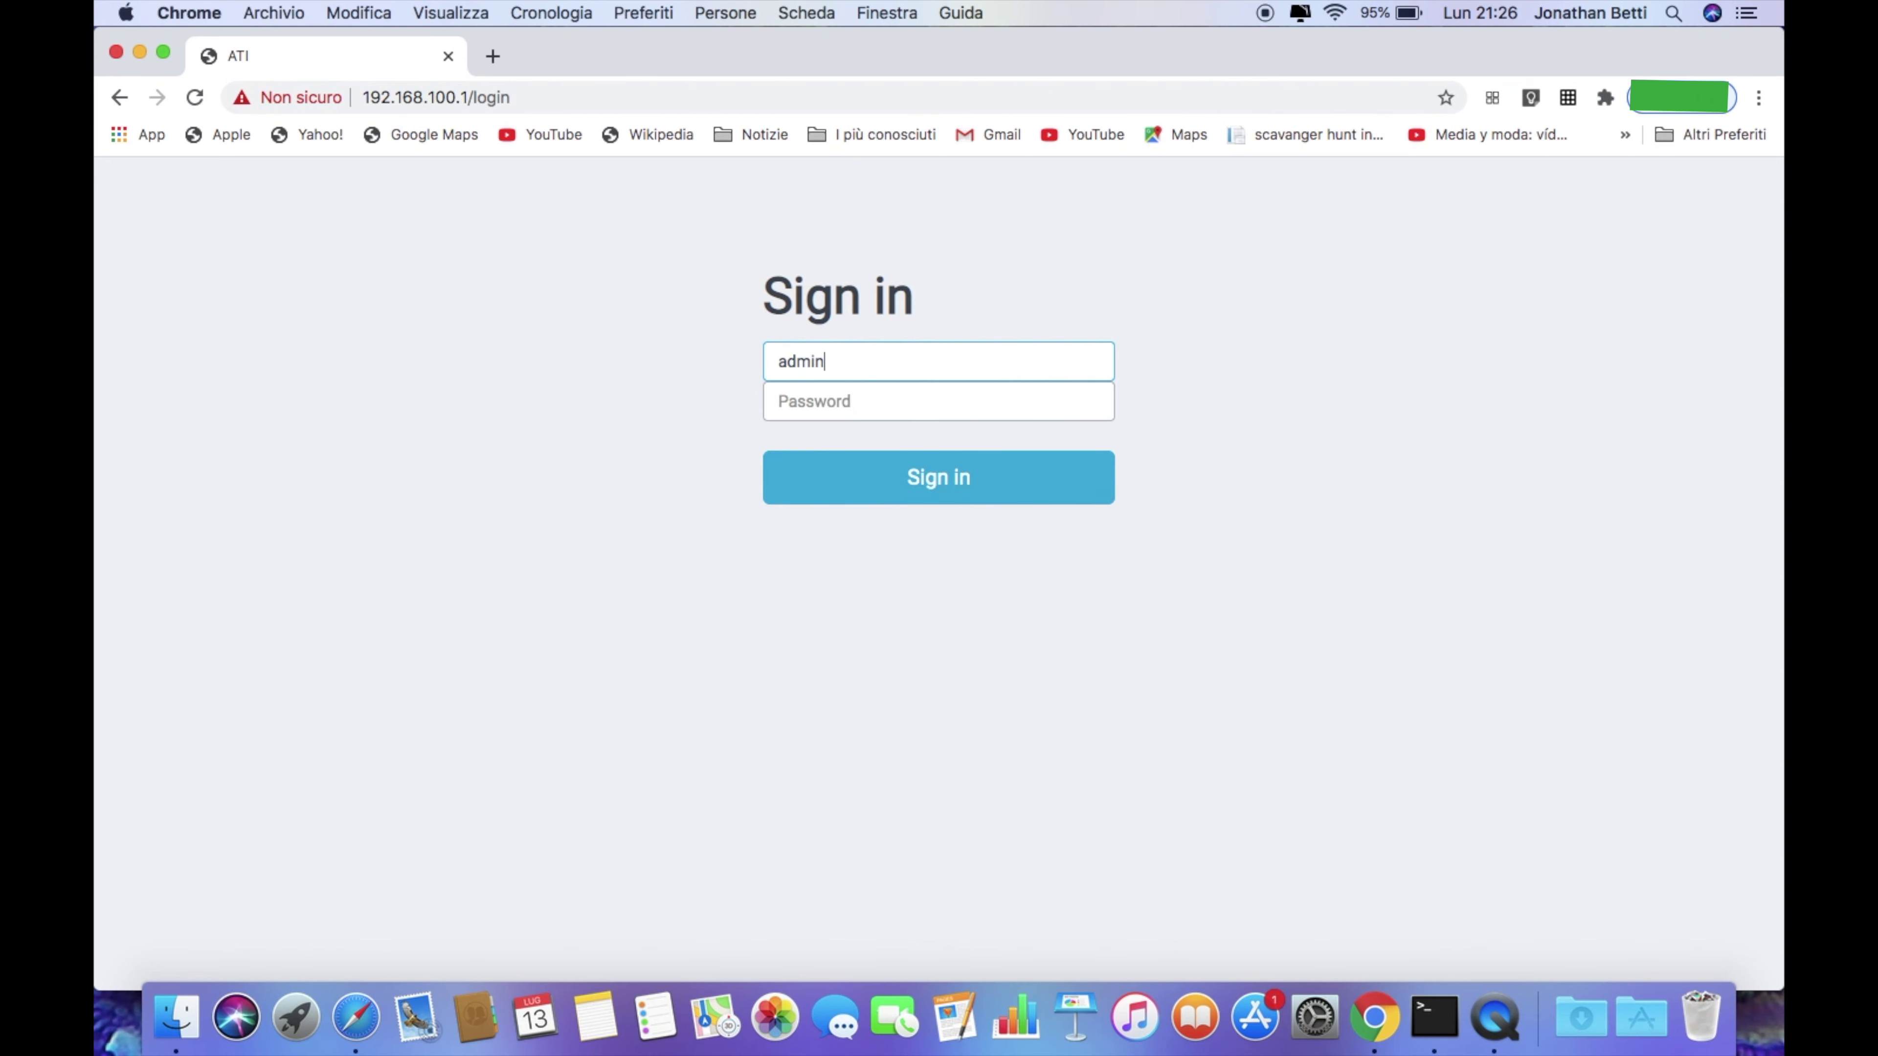
pyautogui.press('Tab')
pyautogui.write('admin')
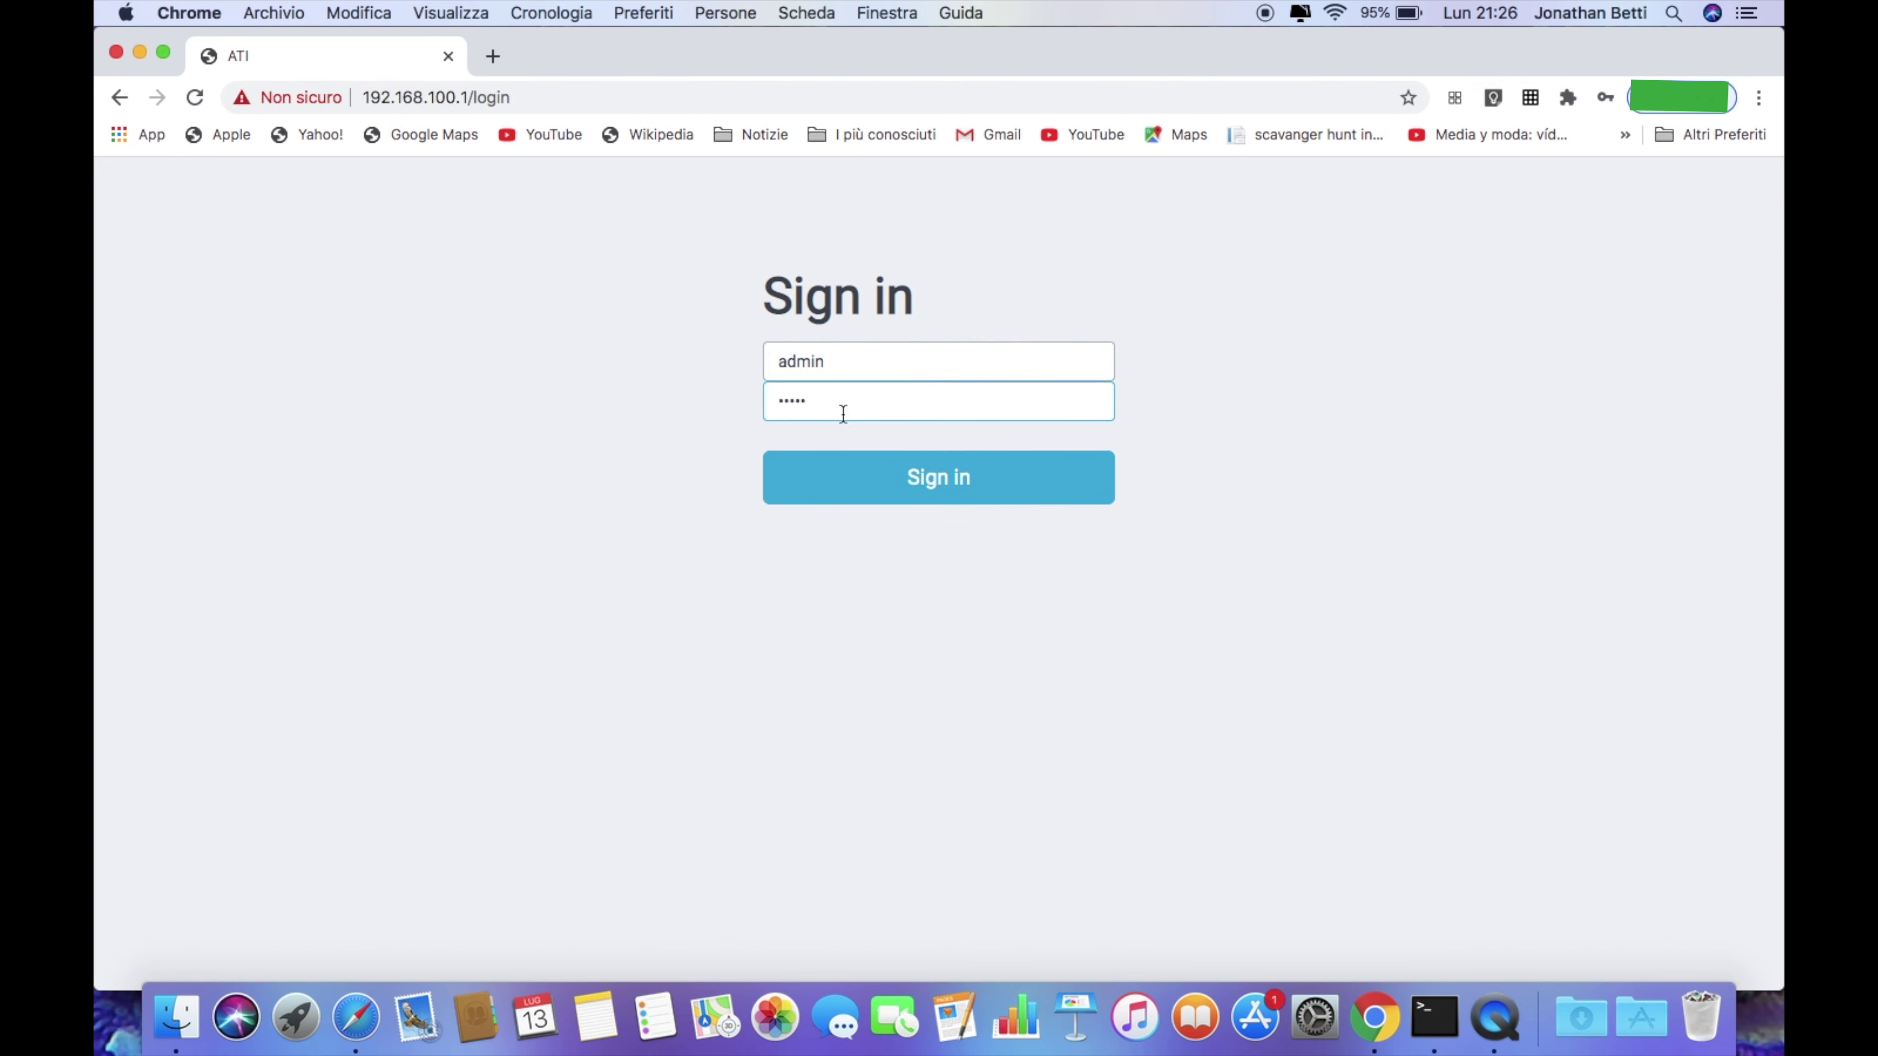
pyautogui.click(941, 484)
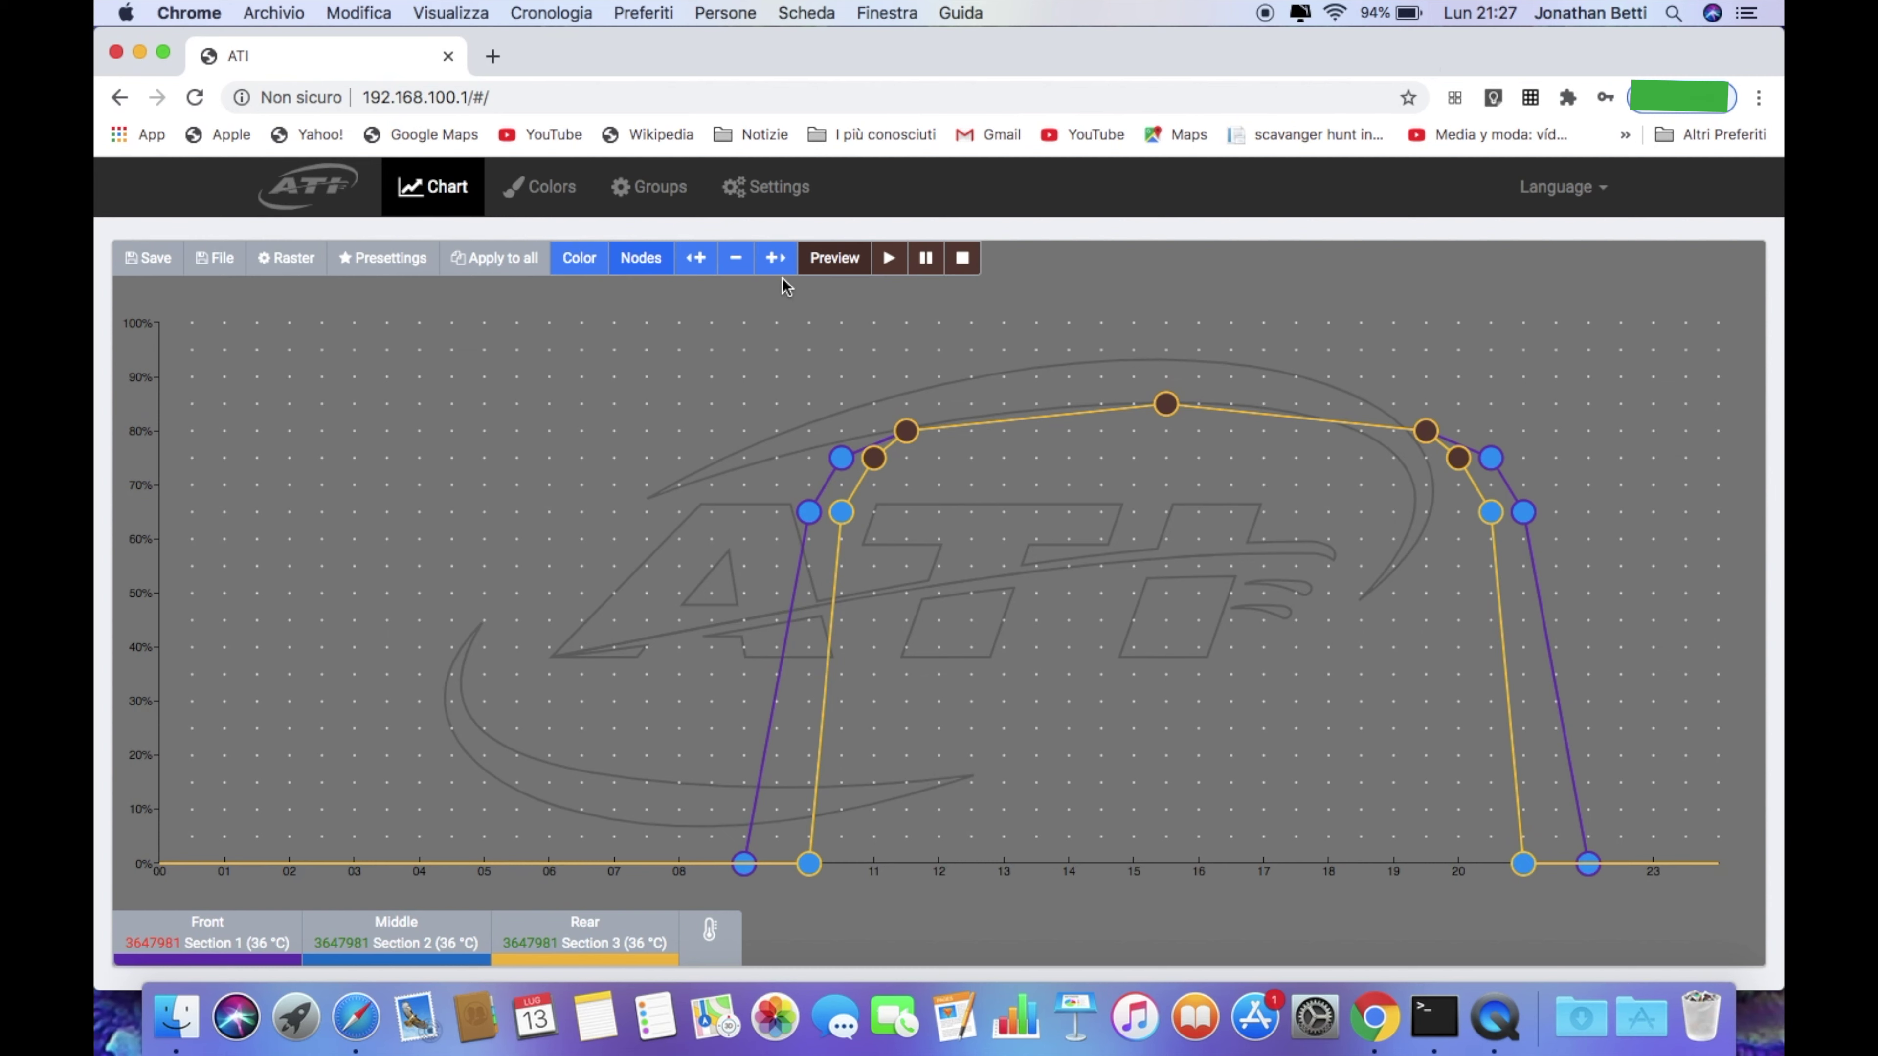
# Open the Settings page's WIFI Settings dialog, showing Access Point mode and SSID ATI-Straton-3647981
pyautogui.click(782, 196)
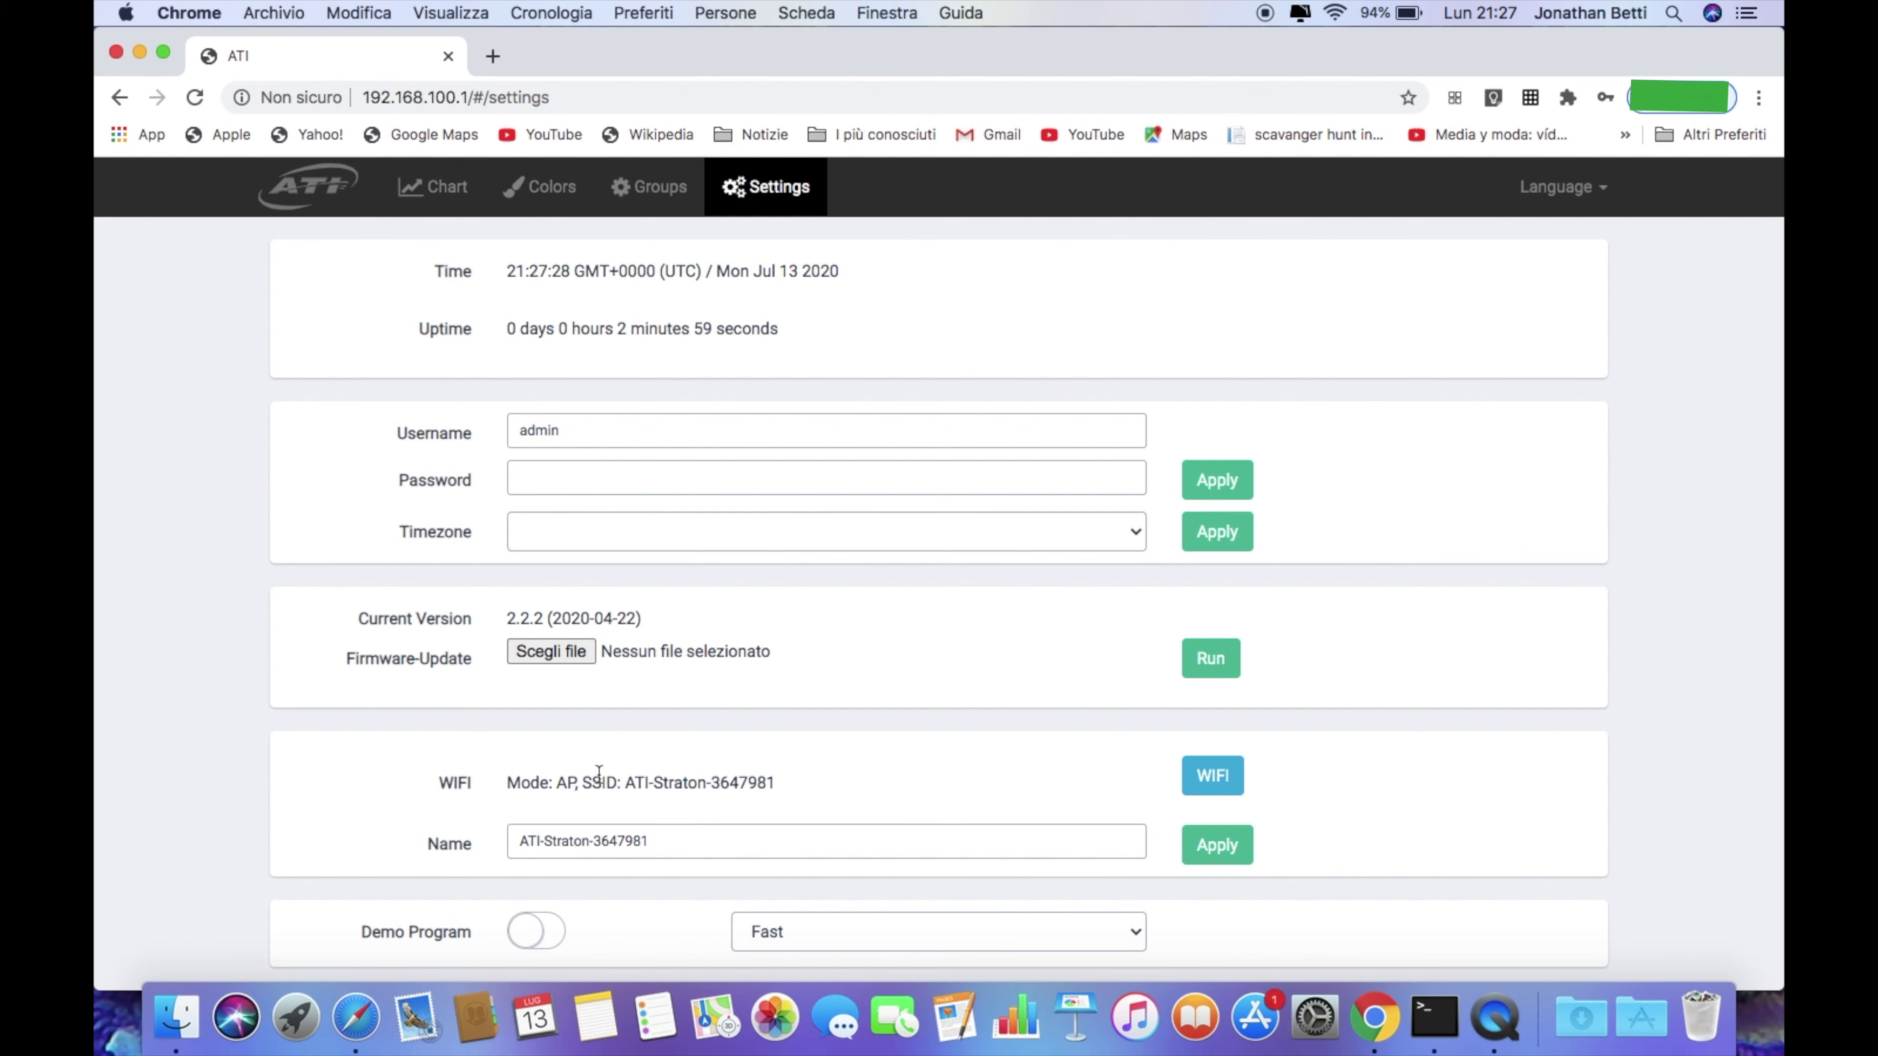
pyautogui.click(1213, 775)
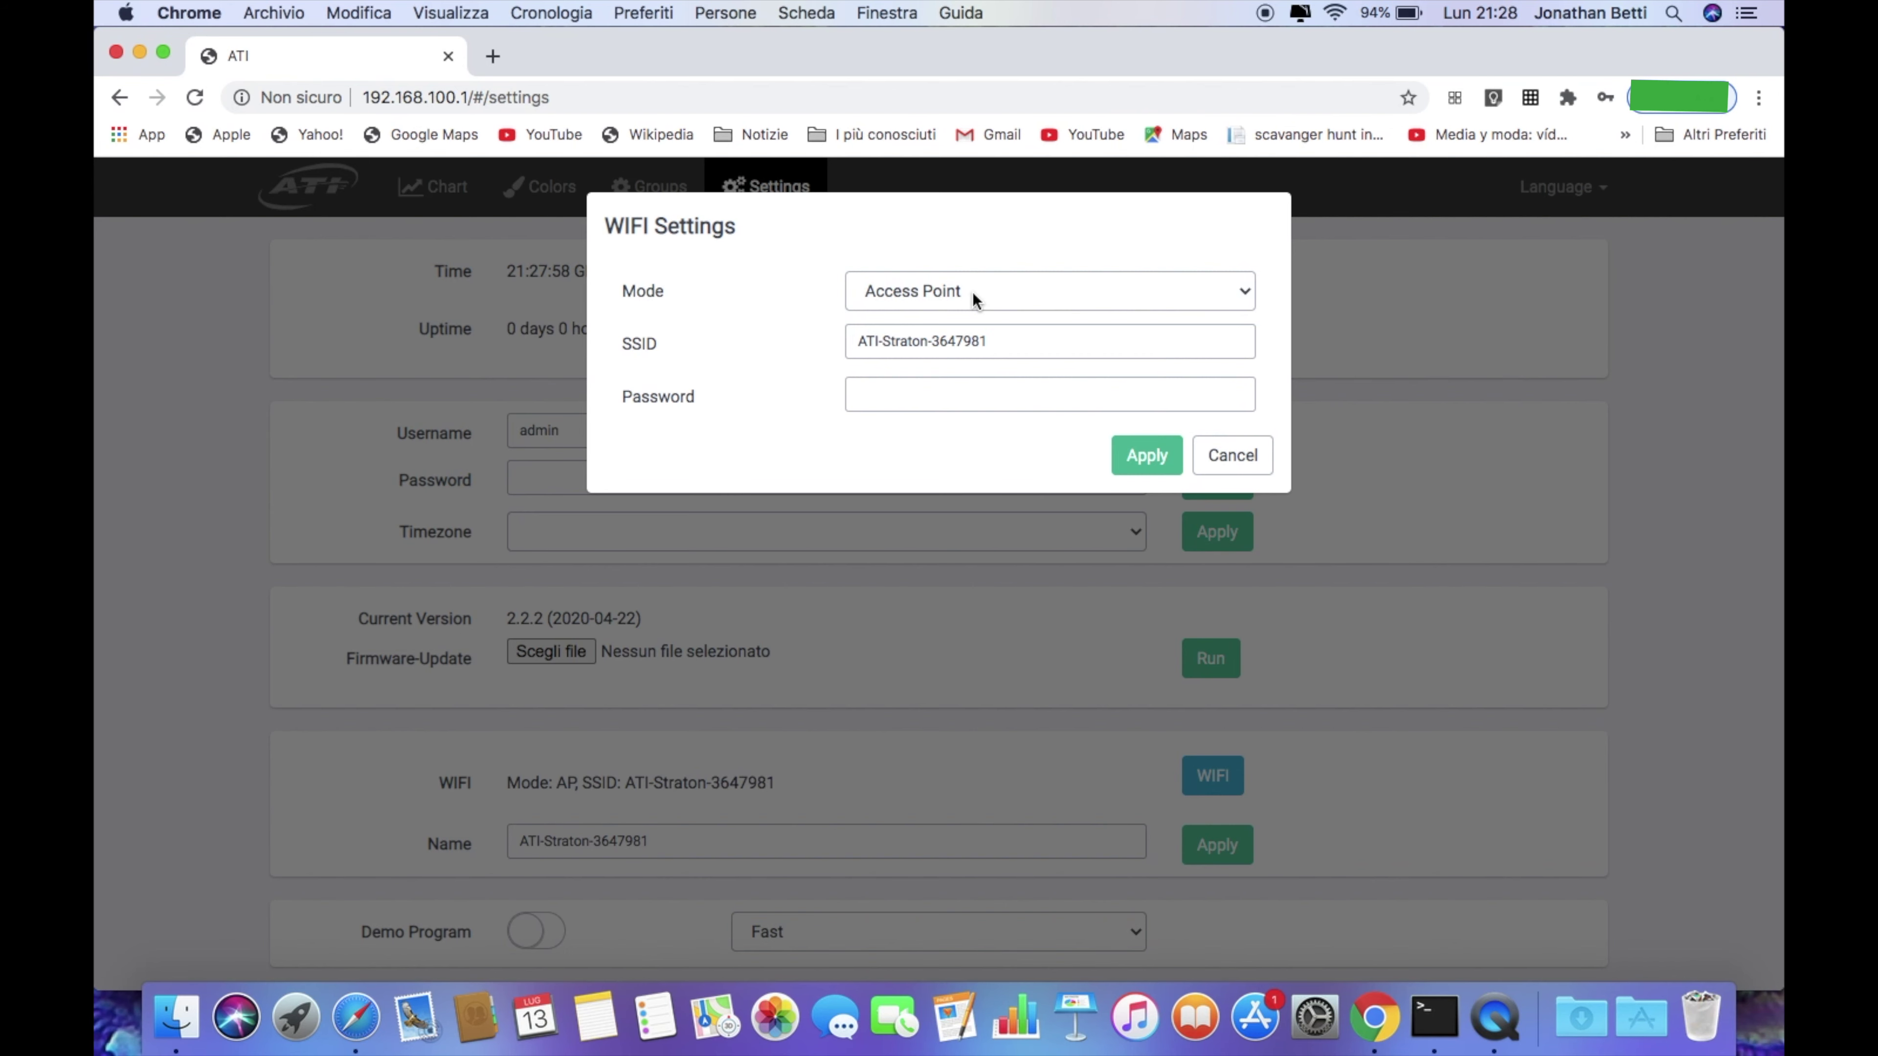
# Set the lamp to Client mode on FASTWEB-78A406, paste the network password, and apply
pyautogui.click(973, 292)
pyautogui.click(893, 315)
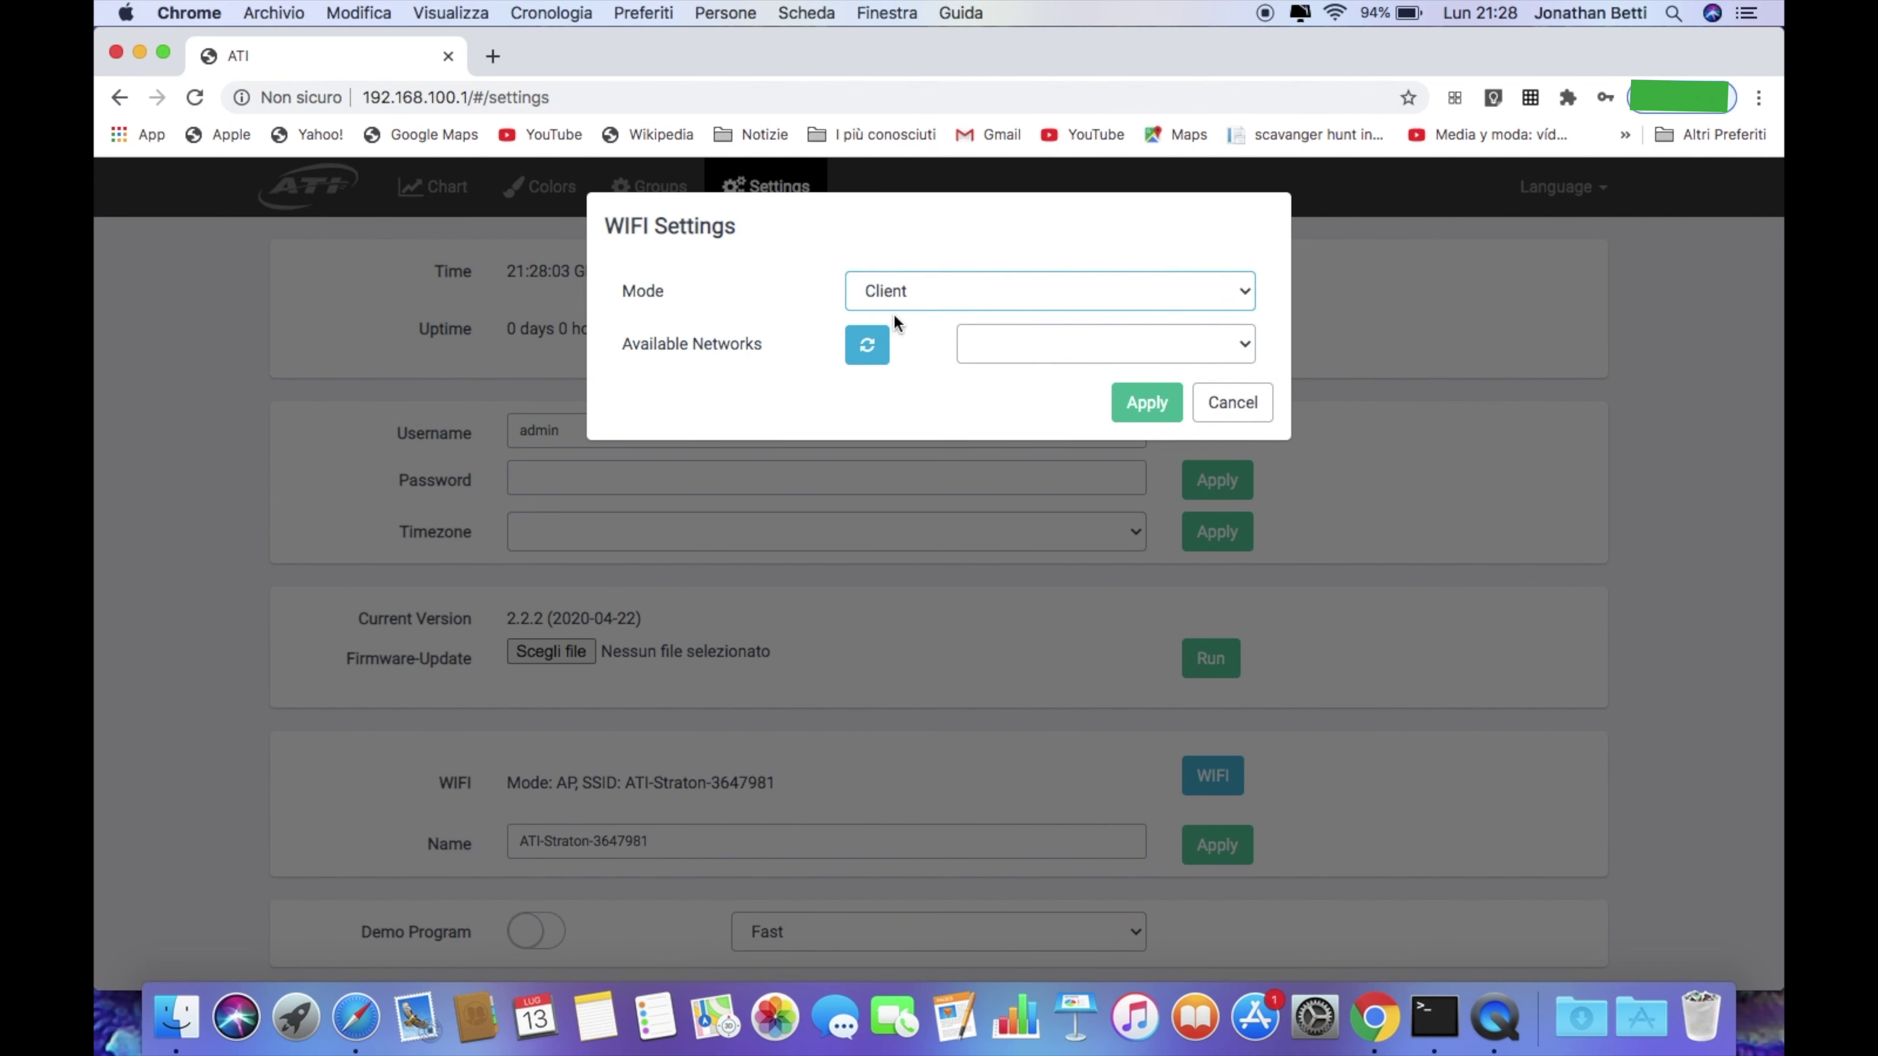
pyautogui.click(1224, 347)
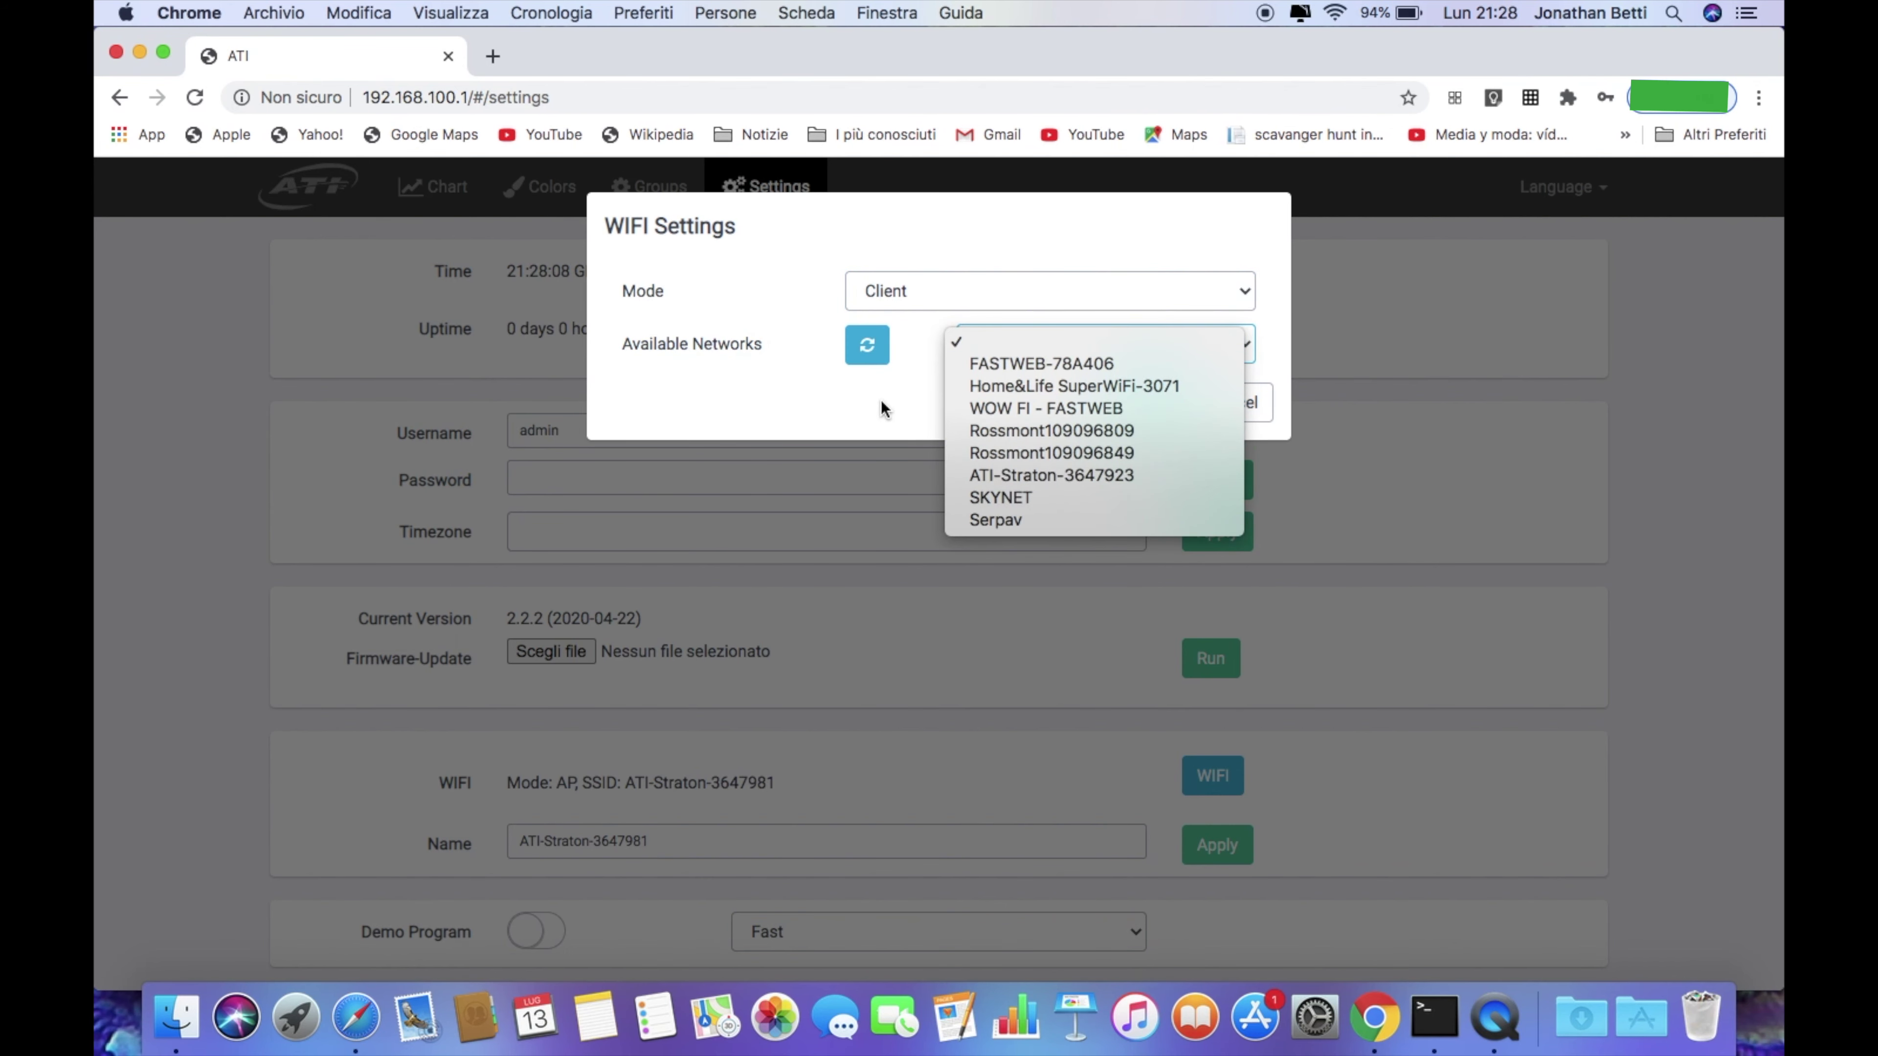
pyautogui.click(1077, 364)
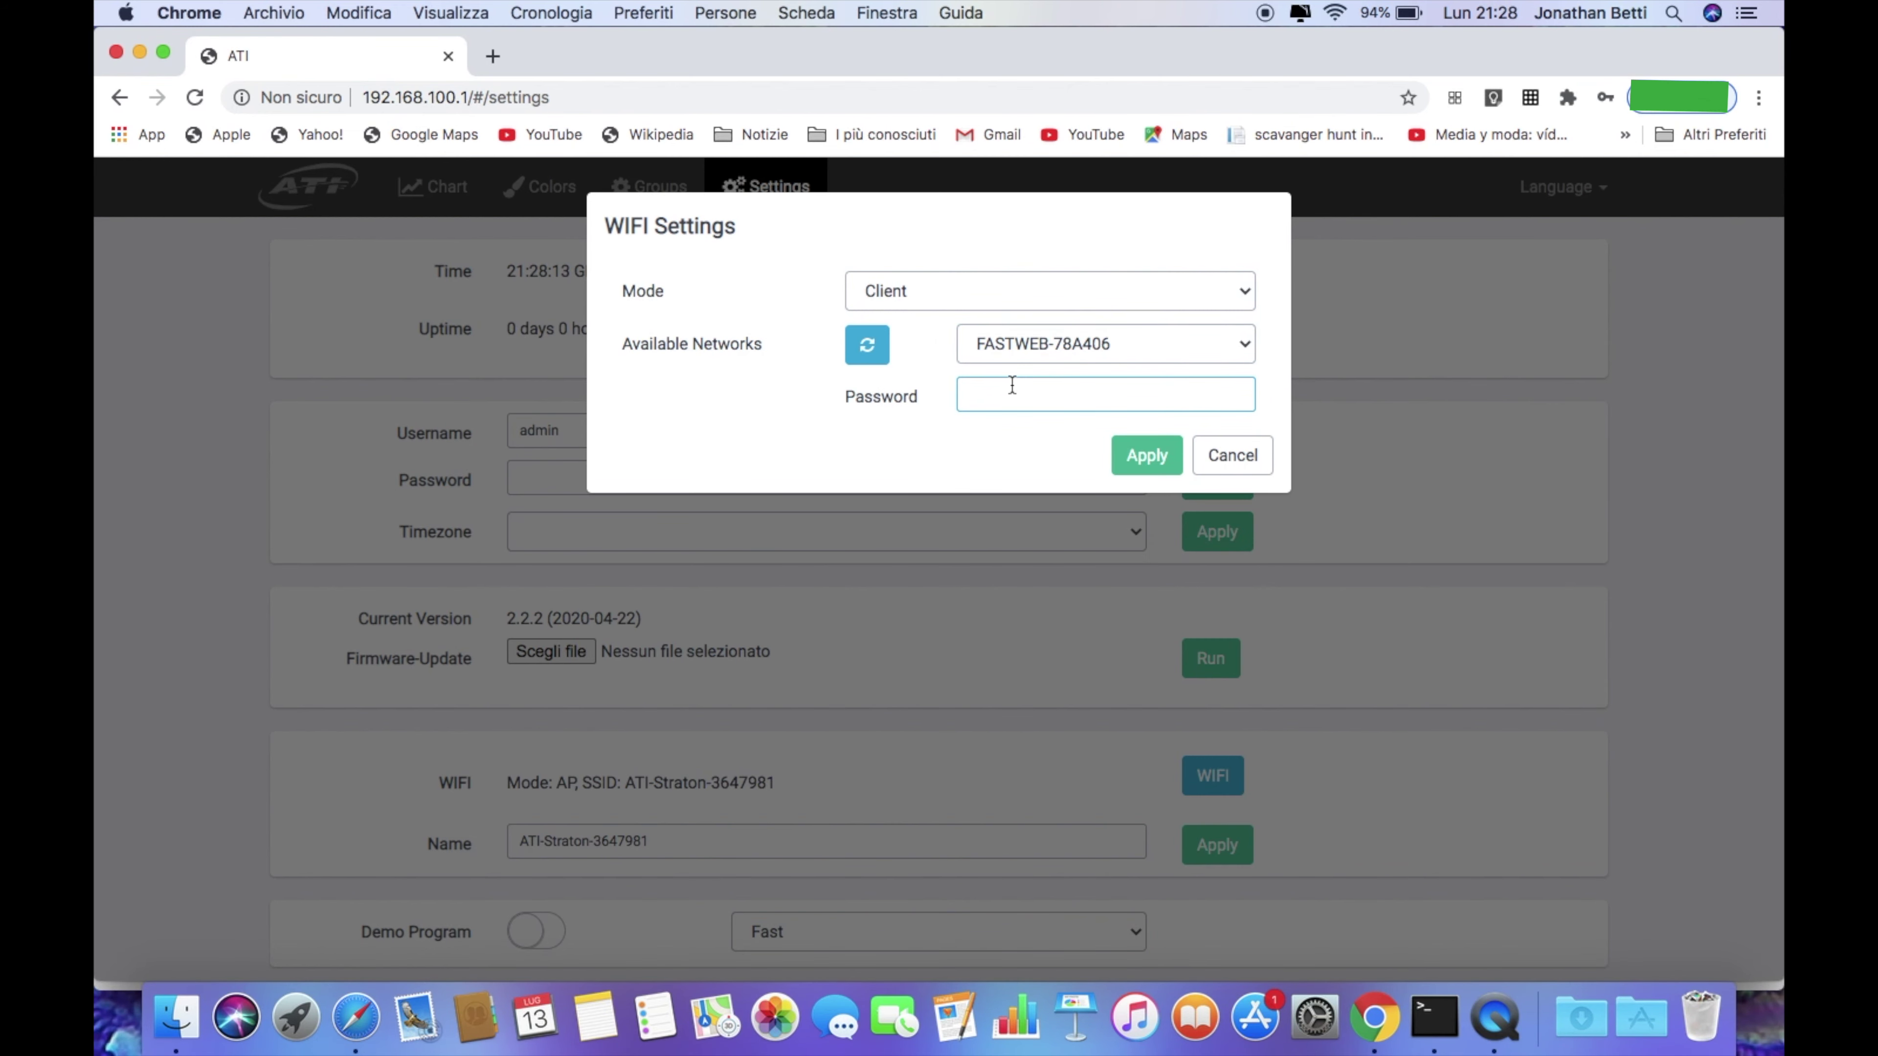
pyautogui.press('super+v')
pyautogui.click(1142, 455)
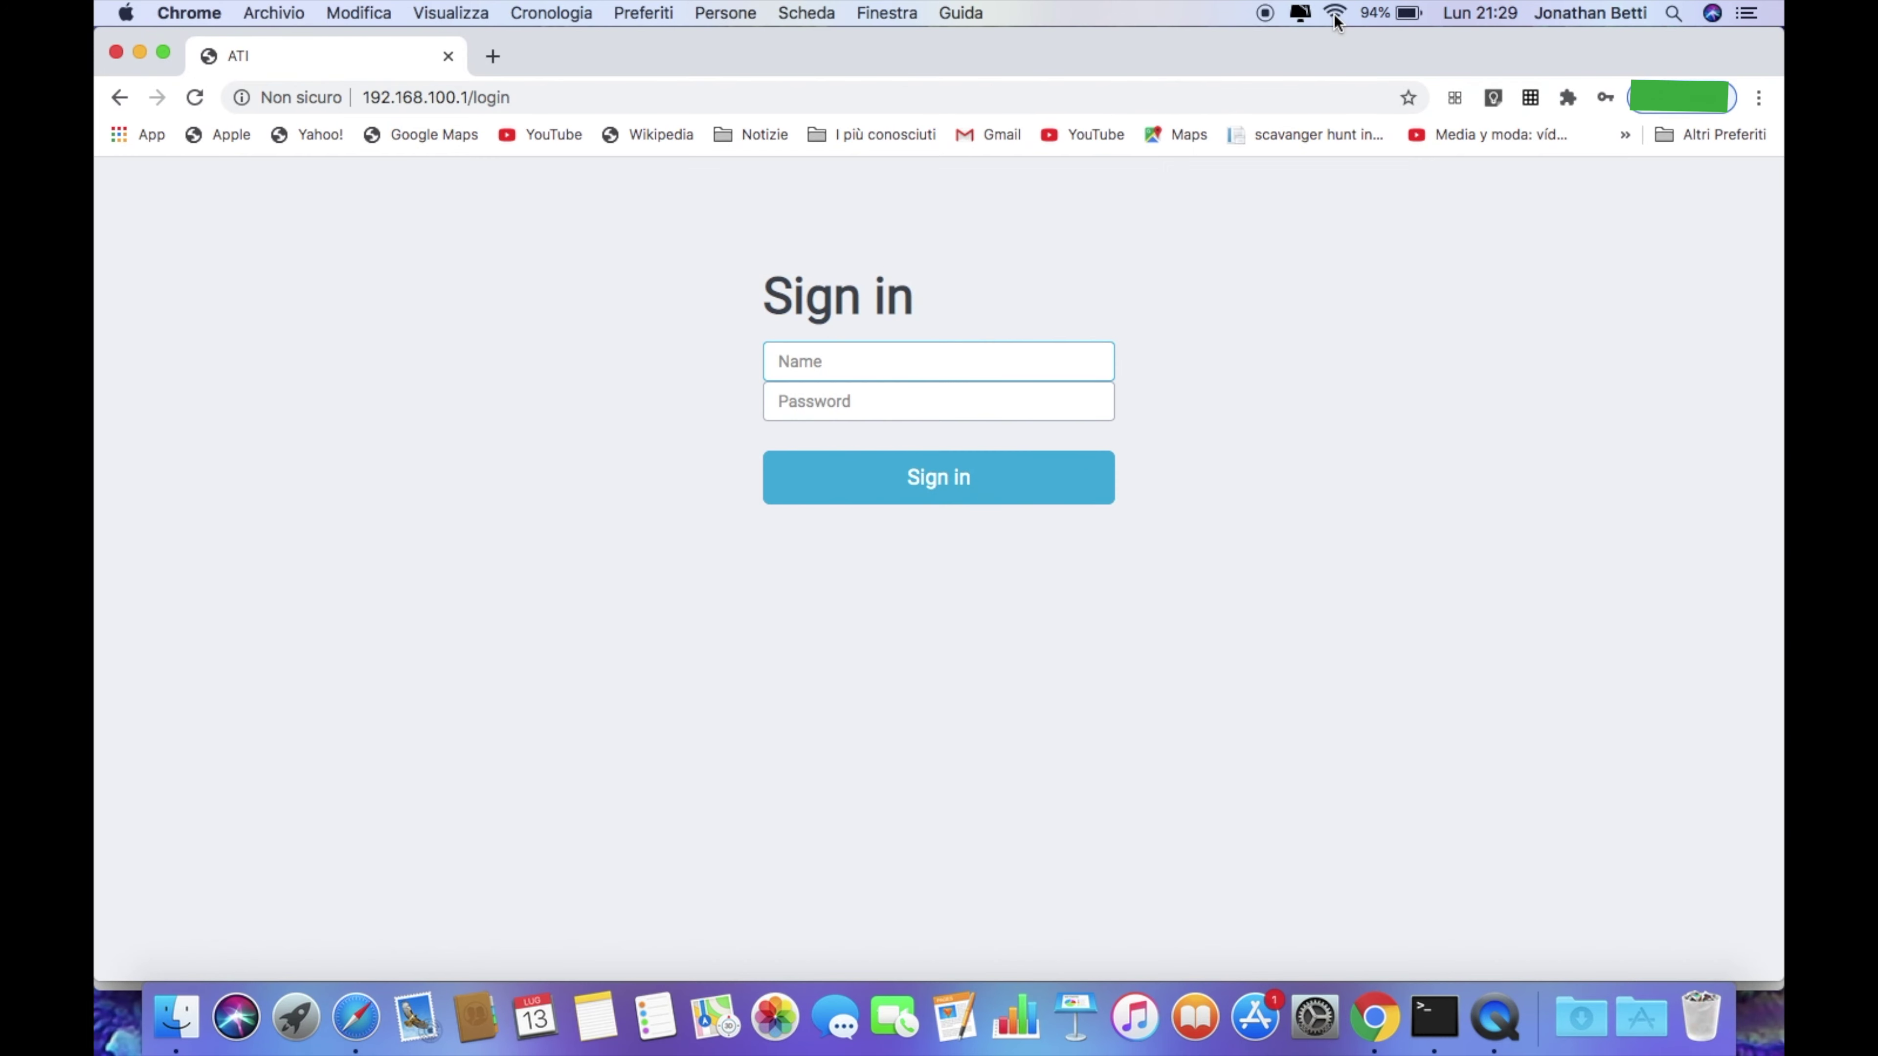
# Remove /login from the address and reload the lamp's base address 192.168.100.1
pyautogui.click(1335, 13)
pyautogui.click(1084, 300)
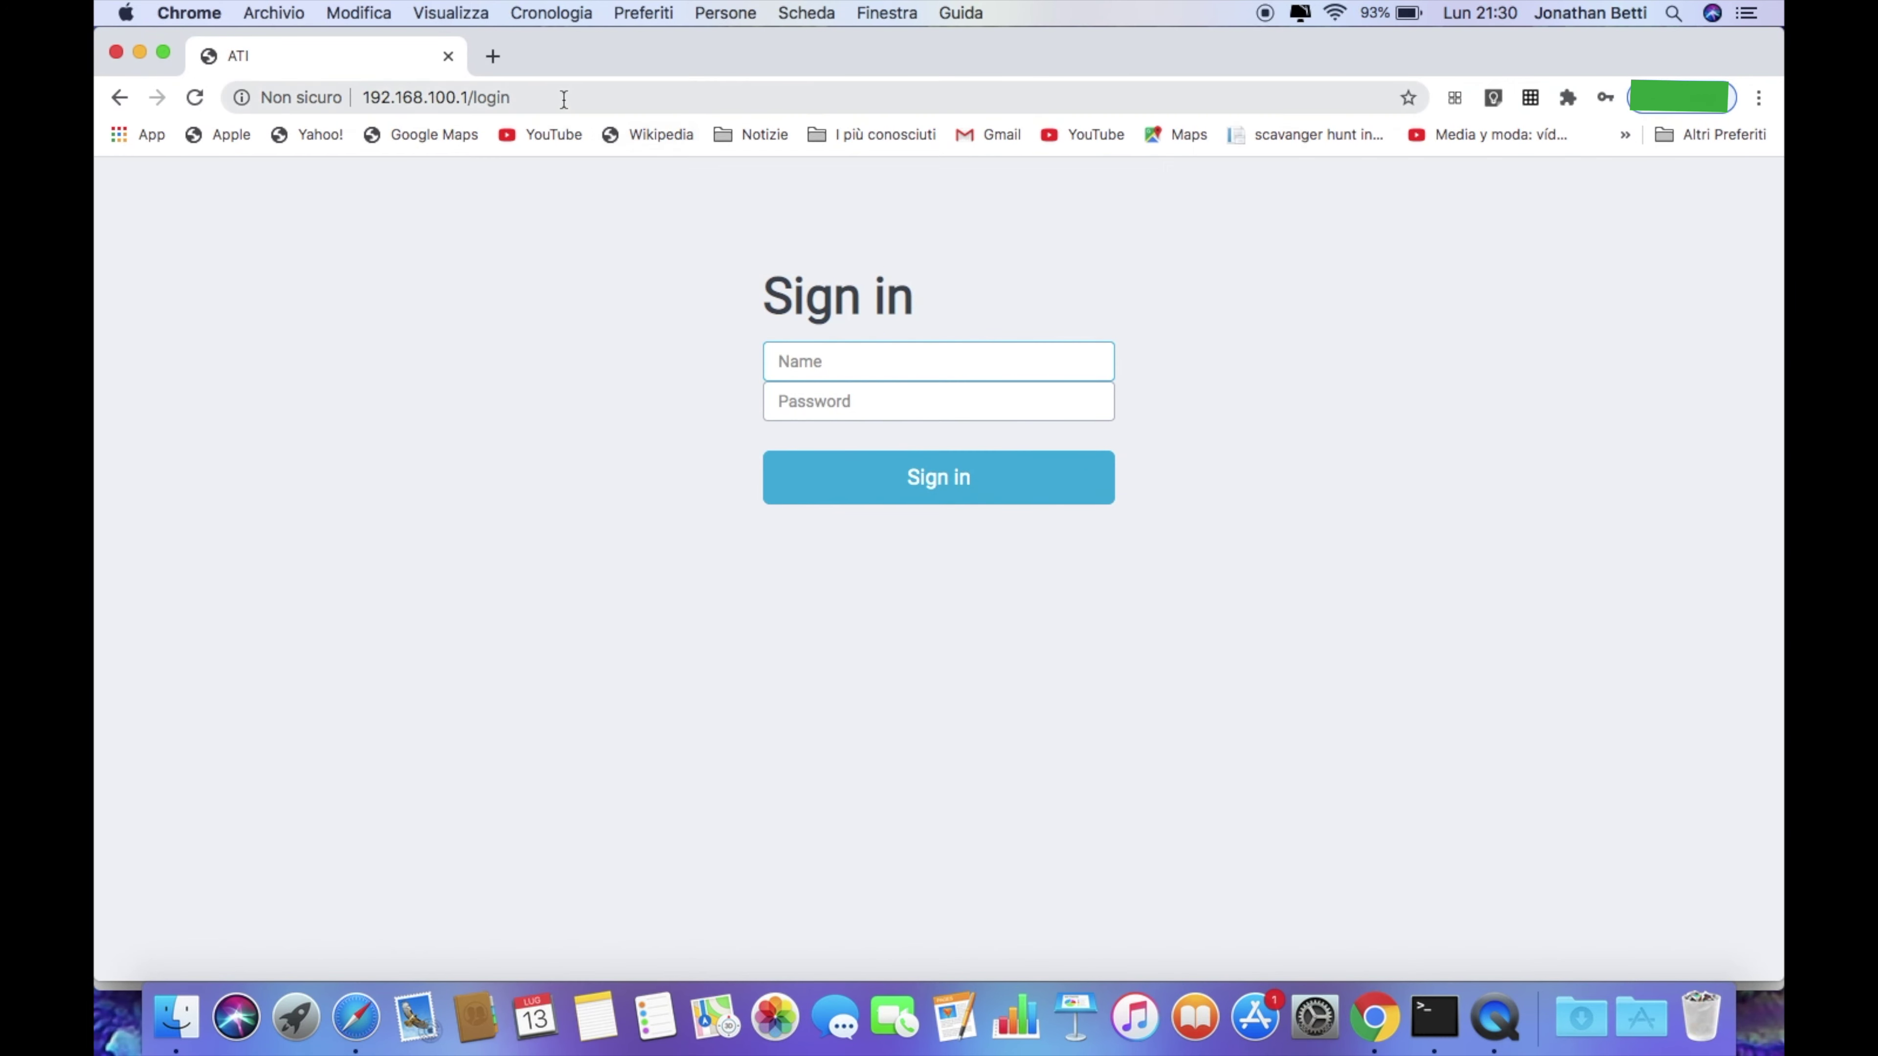
pyautogui.click(563, 98)
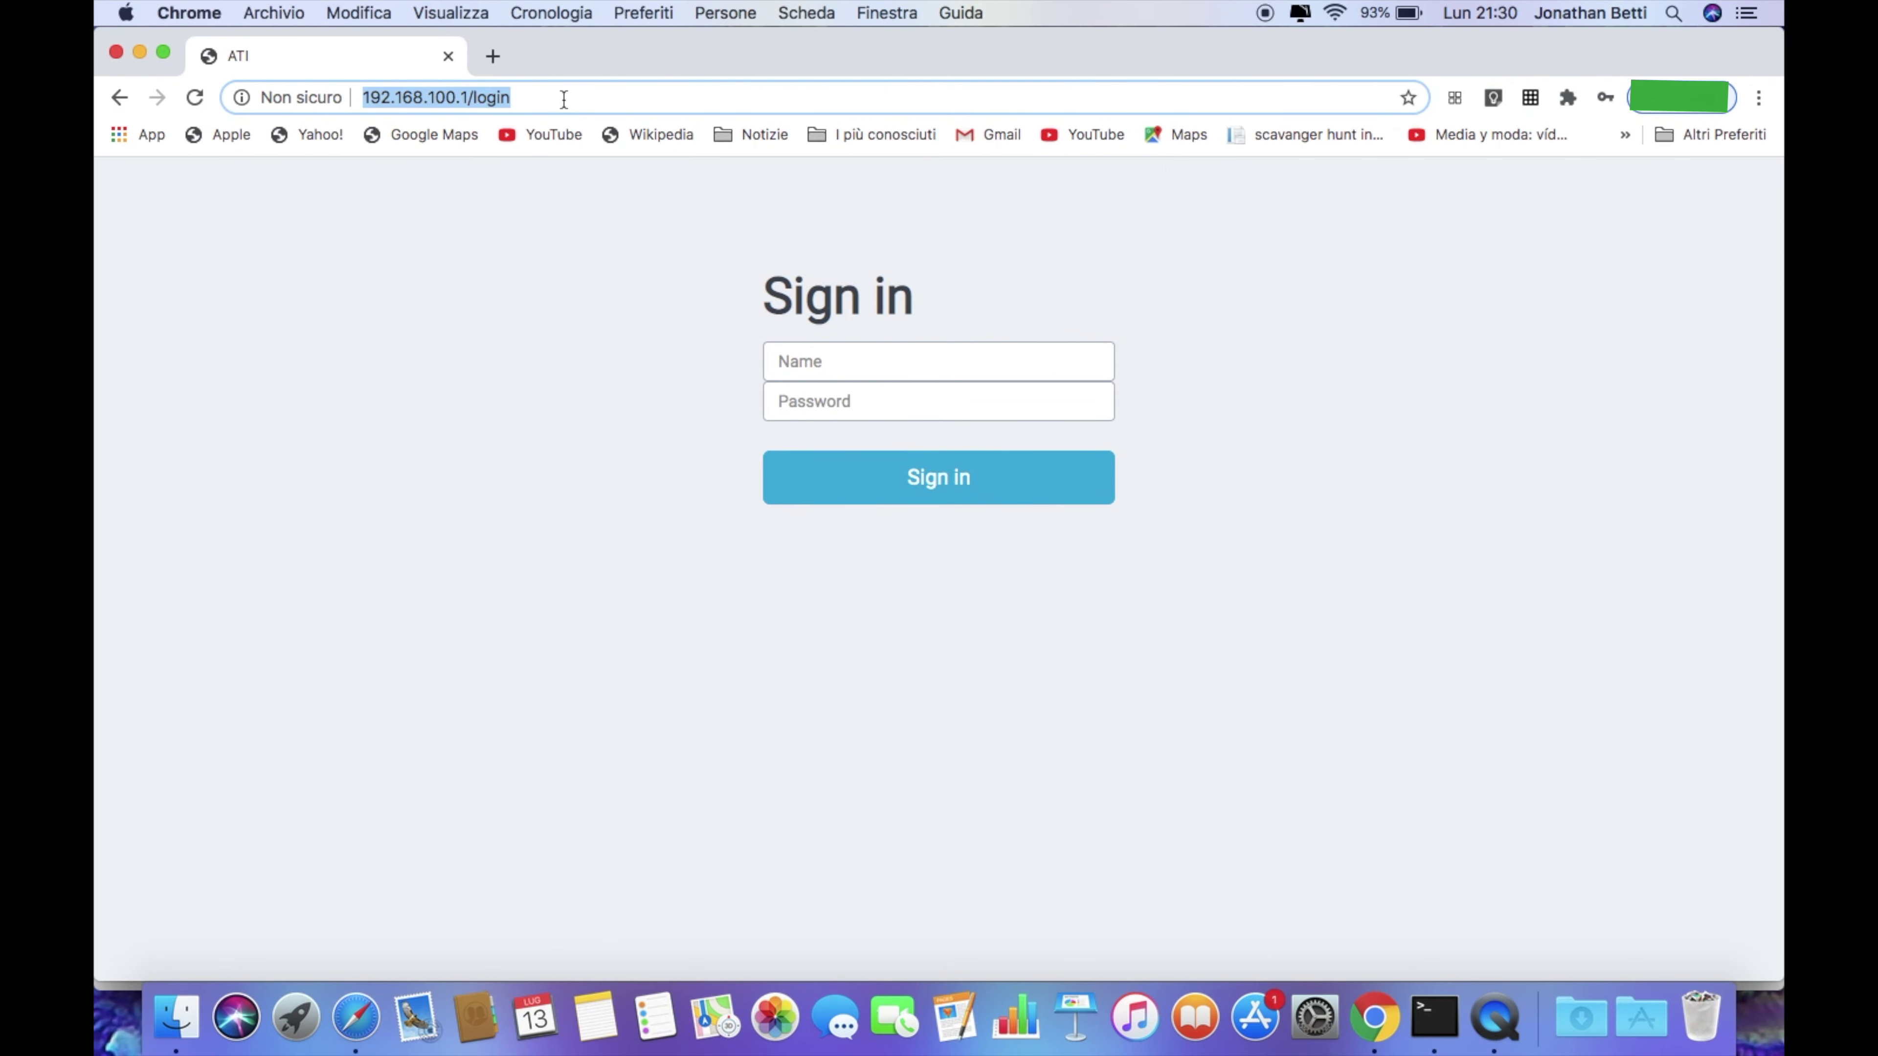
pyautogui.click(563, 98)
pyautogui.press('BackSpace')
pyautogui.press('BackSpace')
pyautogui.press('BackSpace')
pyautogui.press('BackSpace')
pyautogui.press('BackSpace')
pyautogui.press('BackSpace')
pyautogui.press('Return')
# Join the ATI-Straton-3647923 network, reload the page and sign in to the second lamp
pyautogui.click(1335, 13)
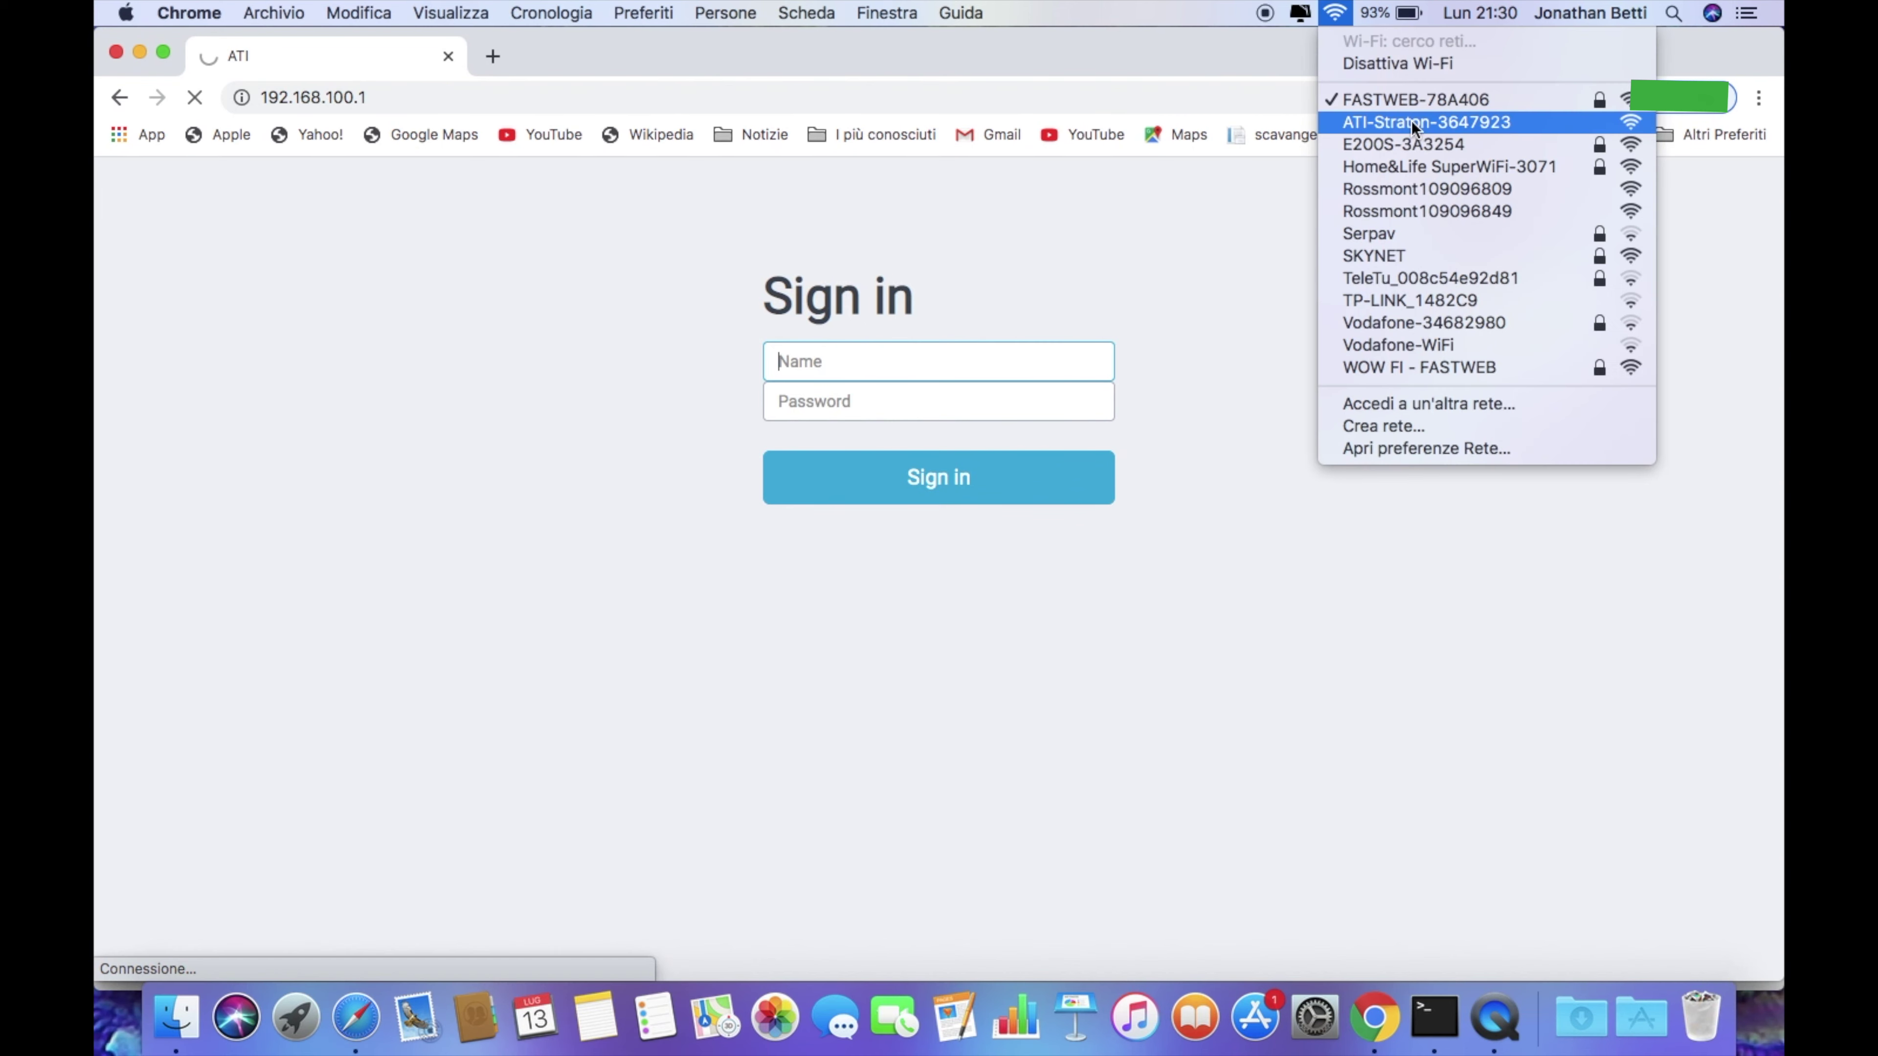
pyautogui.click(1420, 125)
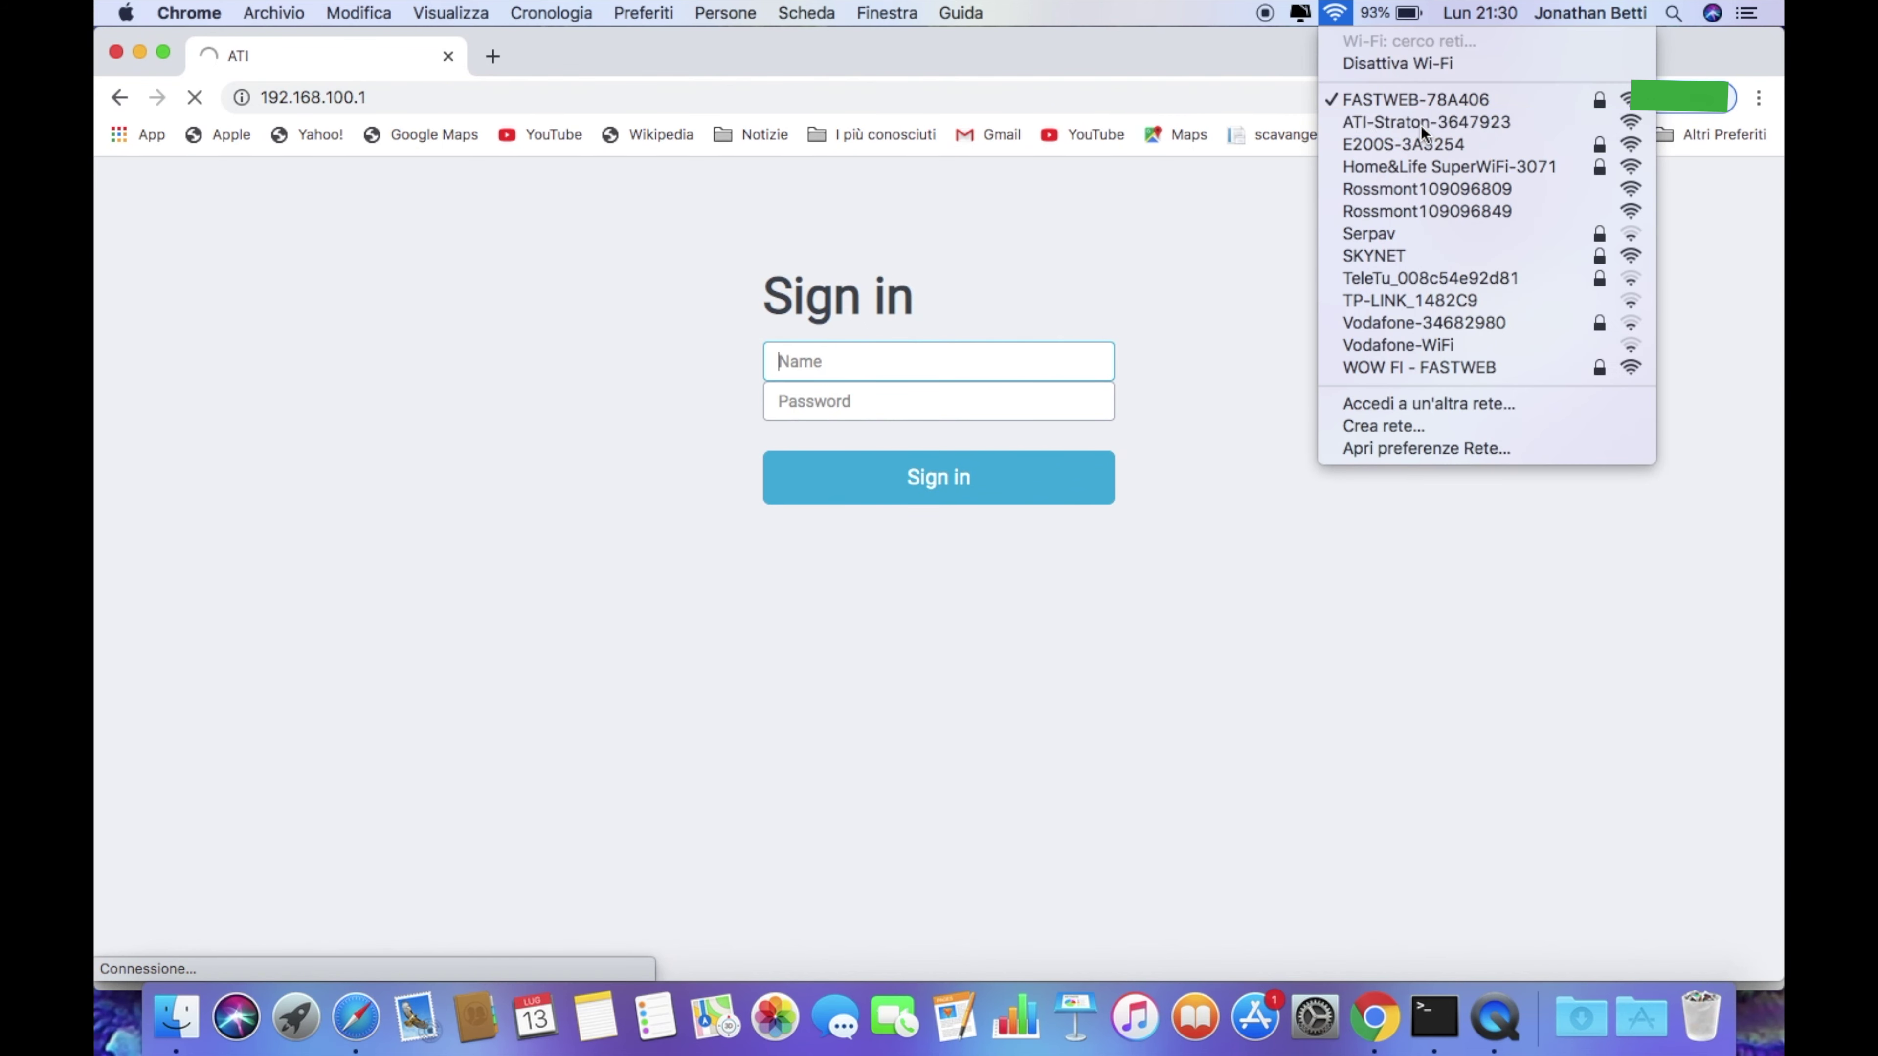
pyautogui.click(1335, 13)
pyautogui.click(938, 89)
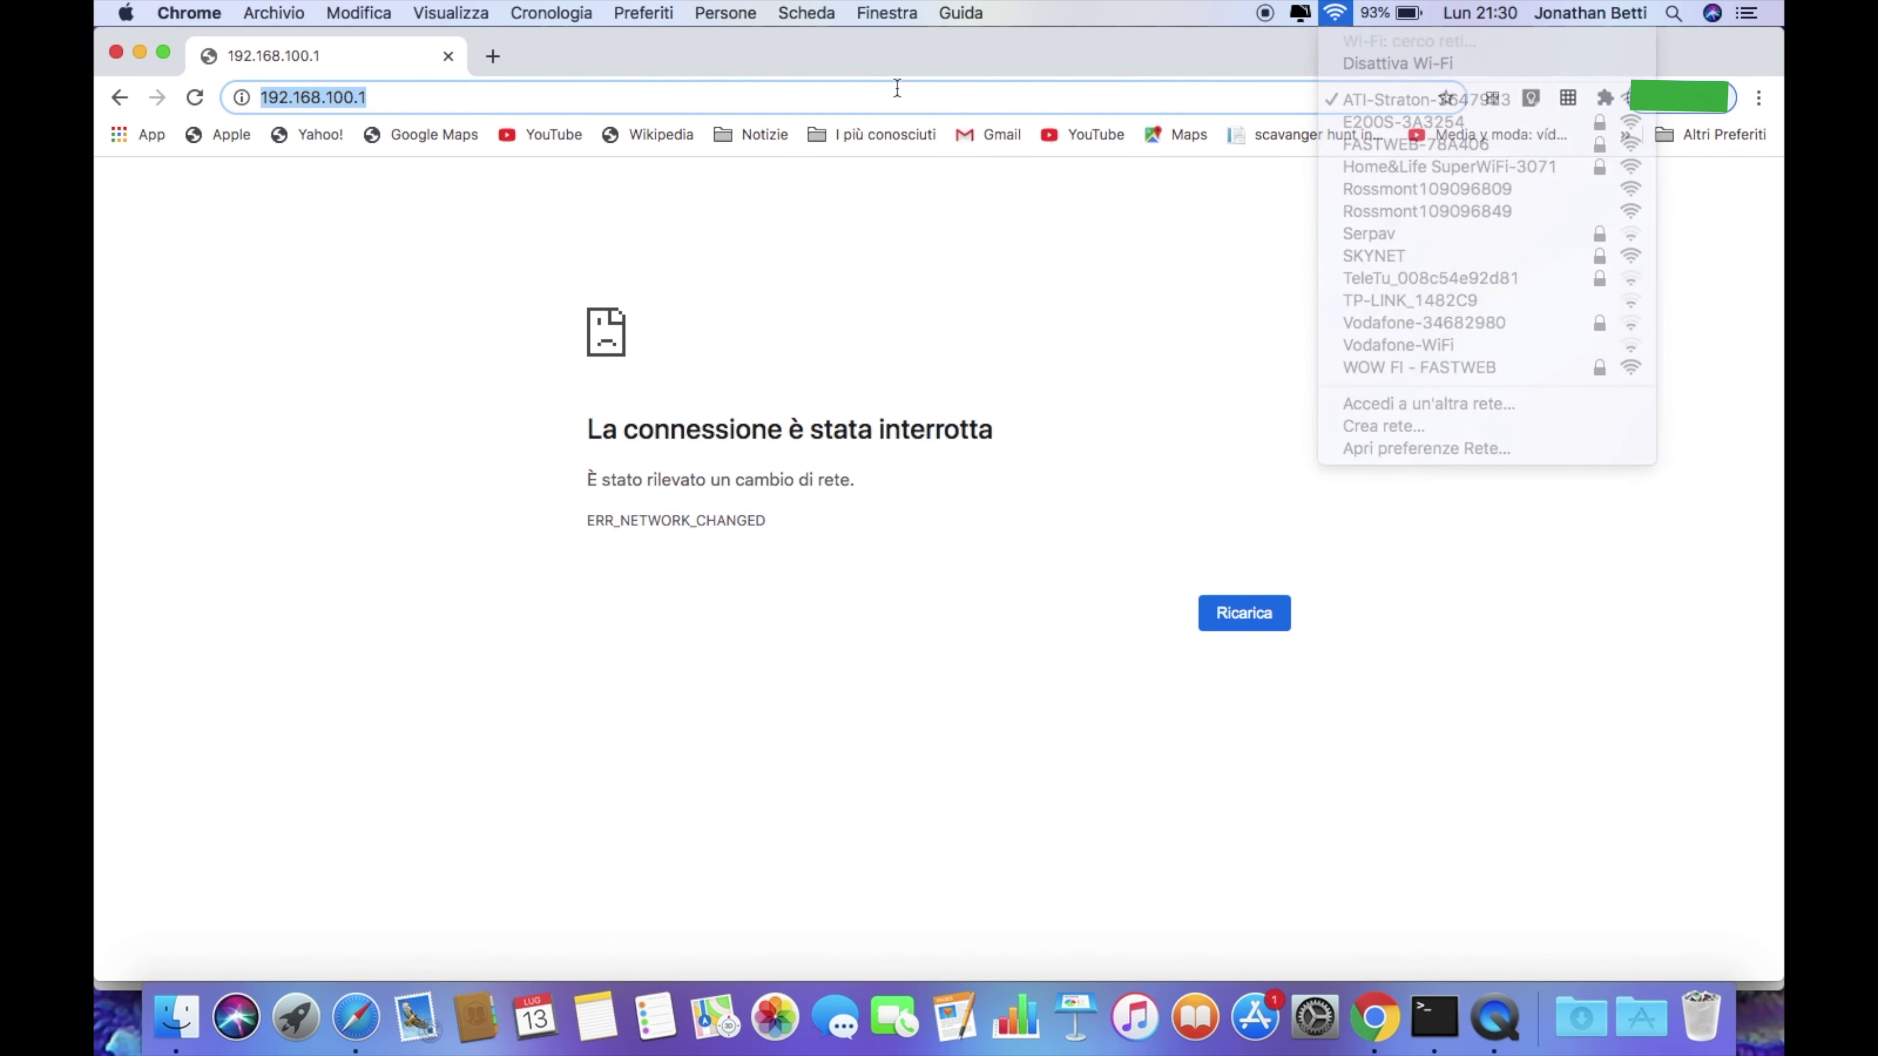
pyautogui.press('Return')
pyautogui.write('admin')
pyautogui.press('Tab')
pyautogui.write('admin')
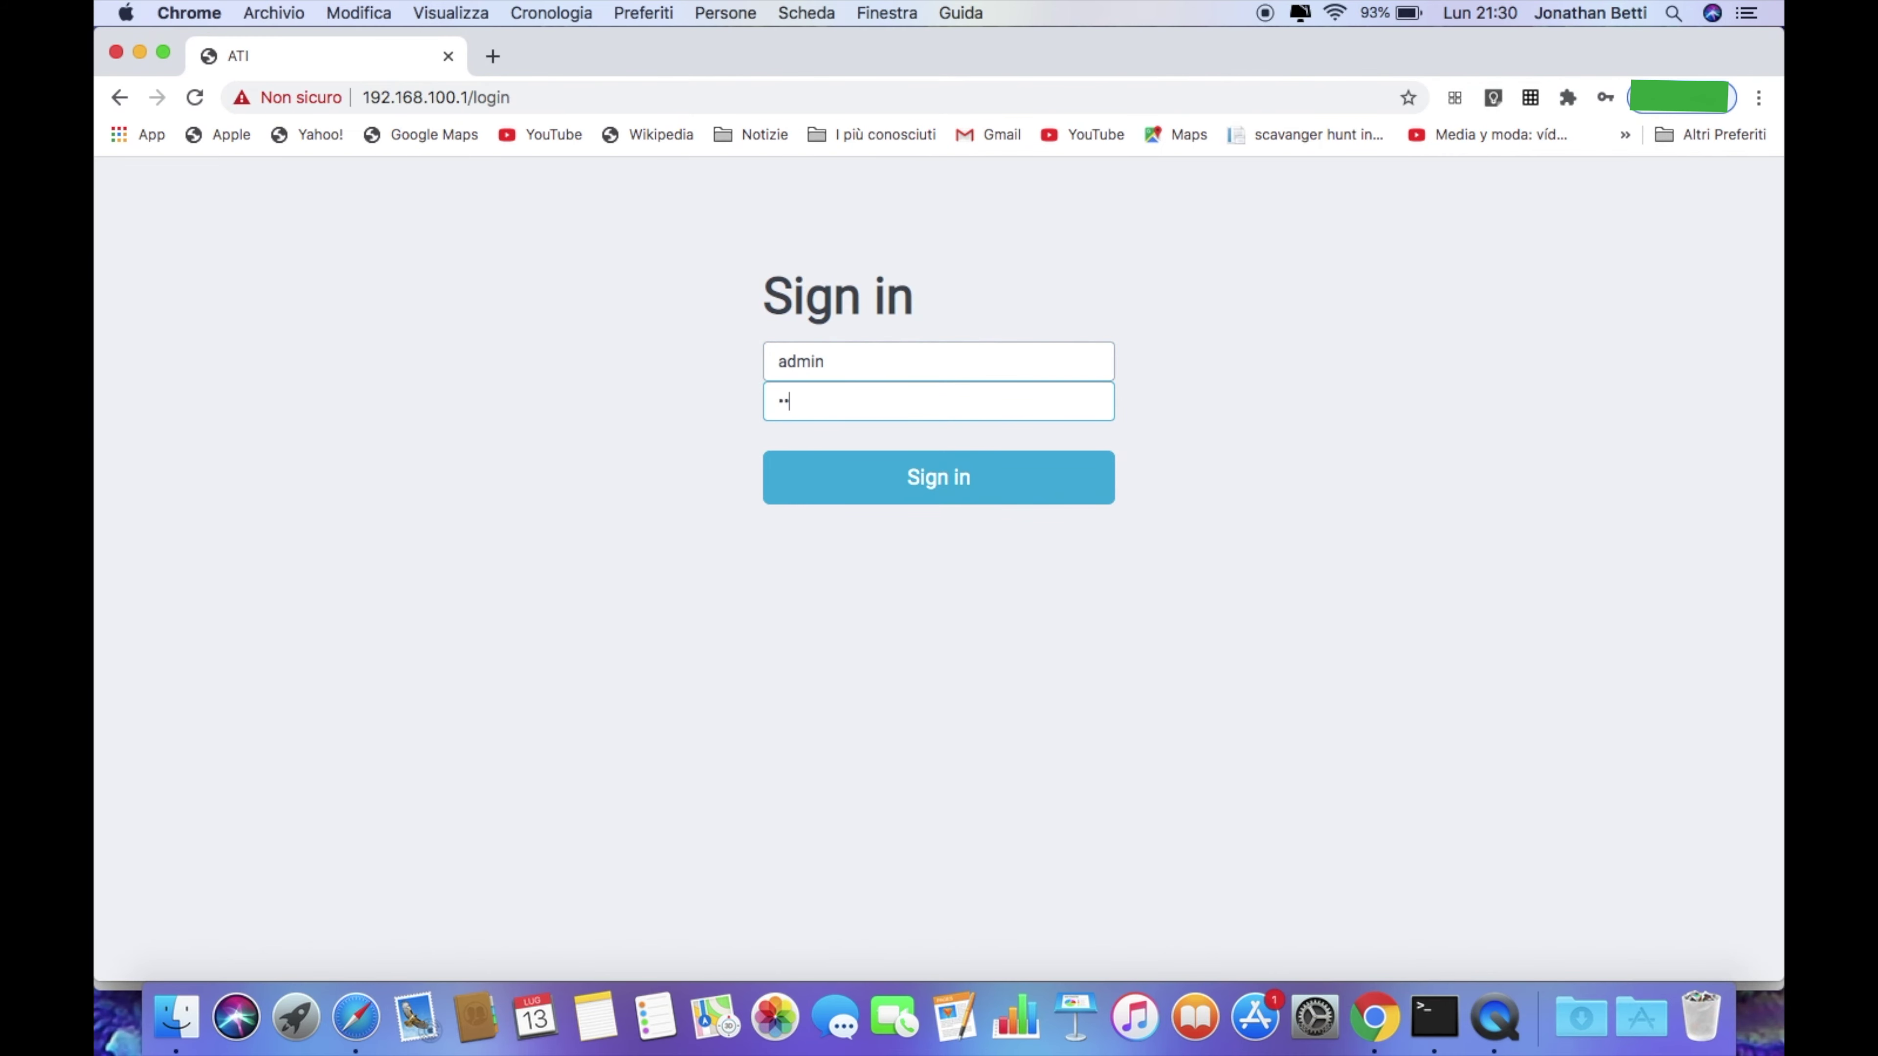
pyautogui.click(893, 497)
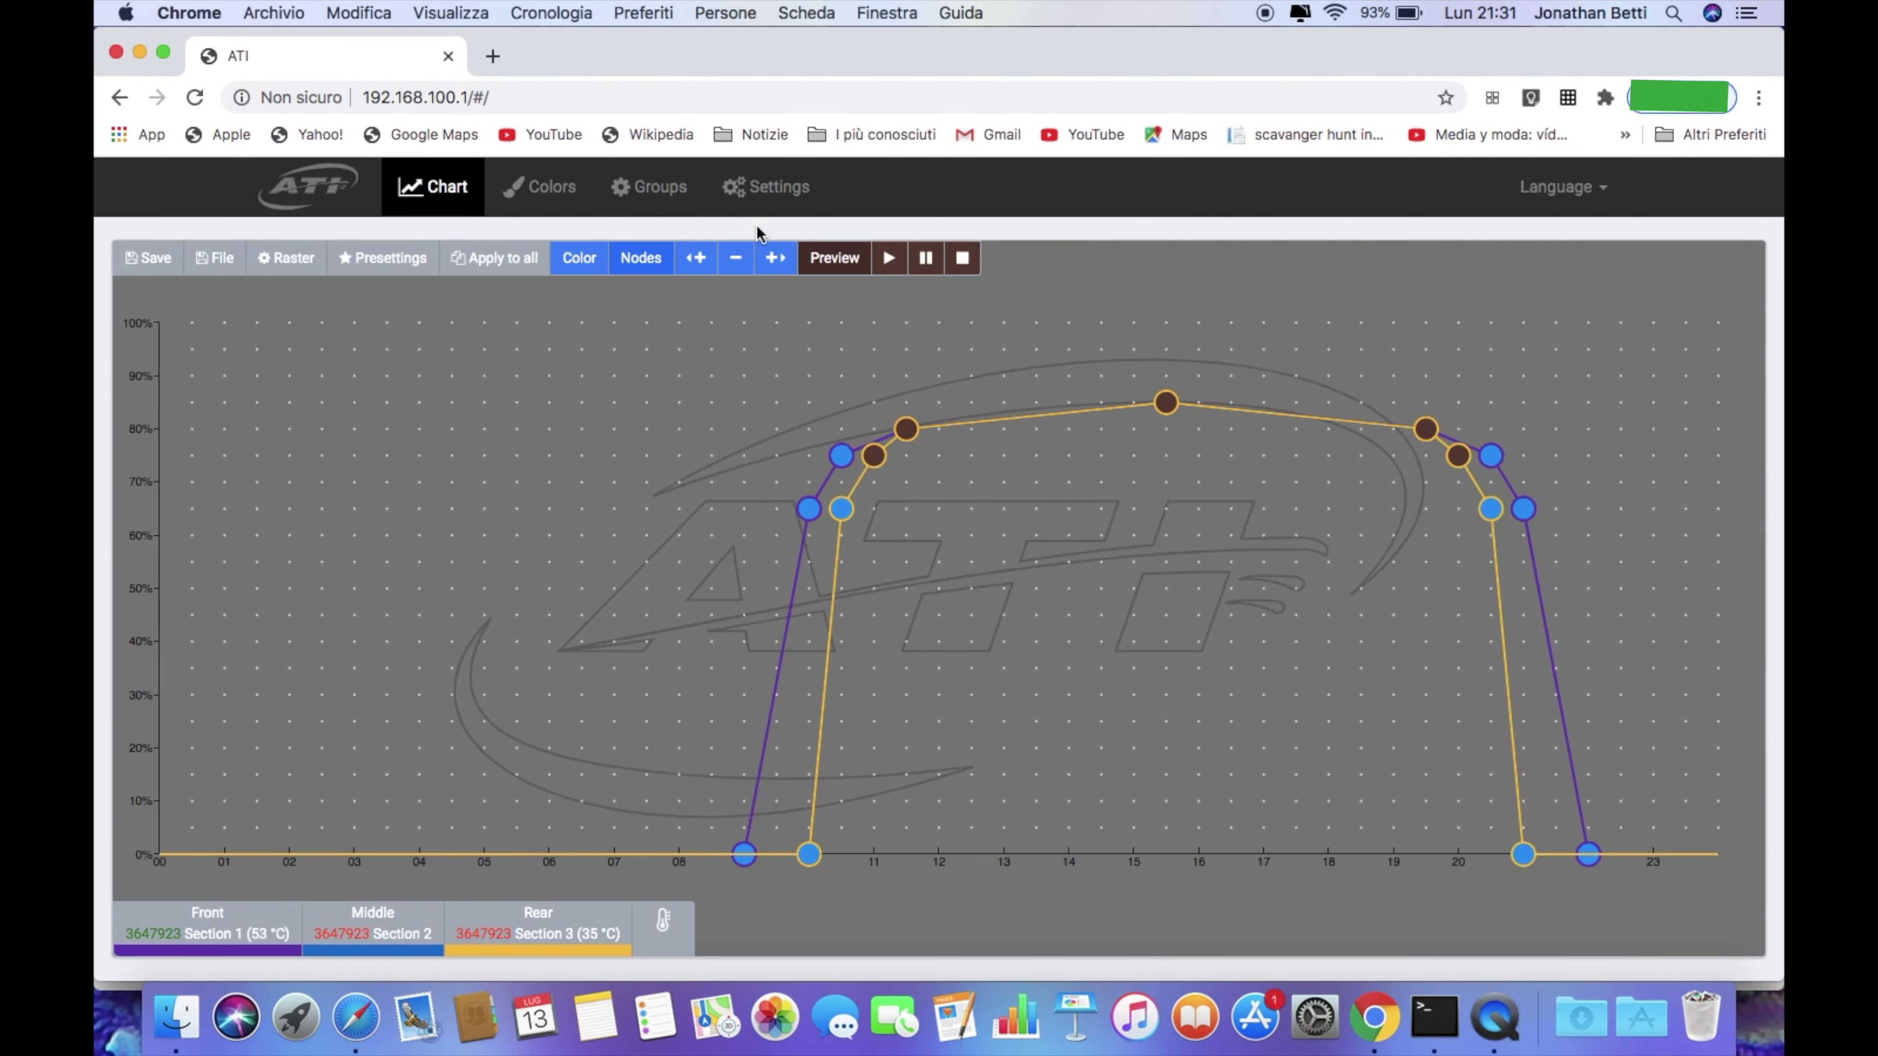
# Replace the number in the second lamp's name with 'destra', copy the name, and apply it
pyautogui.click(769, 188)
pyautogui.click(687, 840)
pyautogui.scroll(-1, 687, 807)
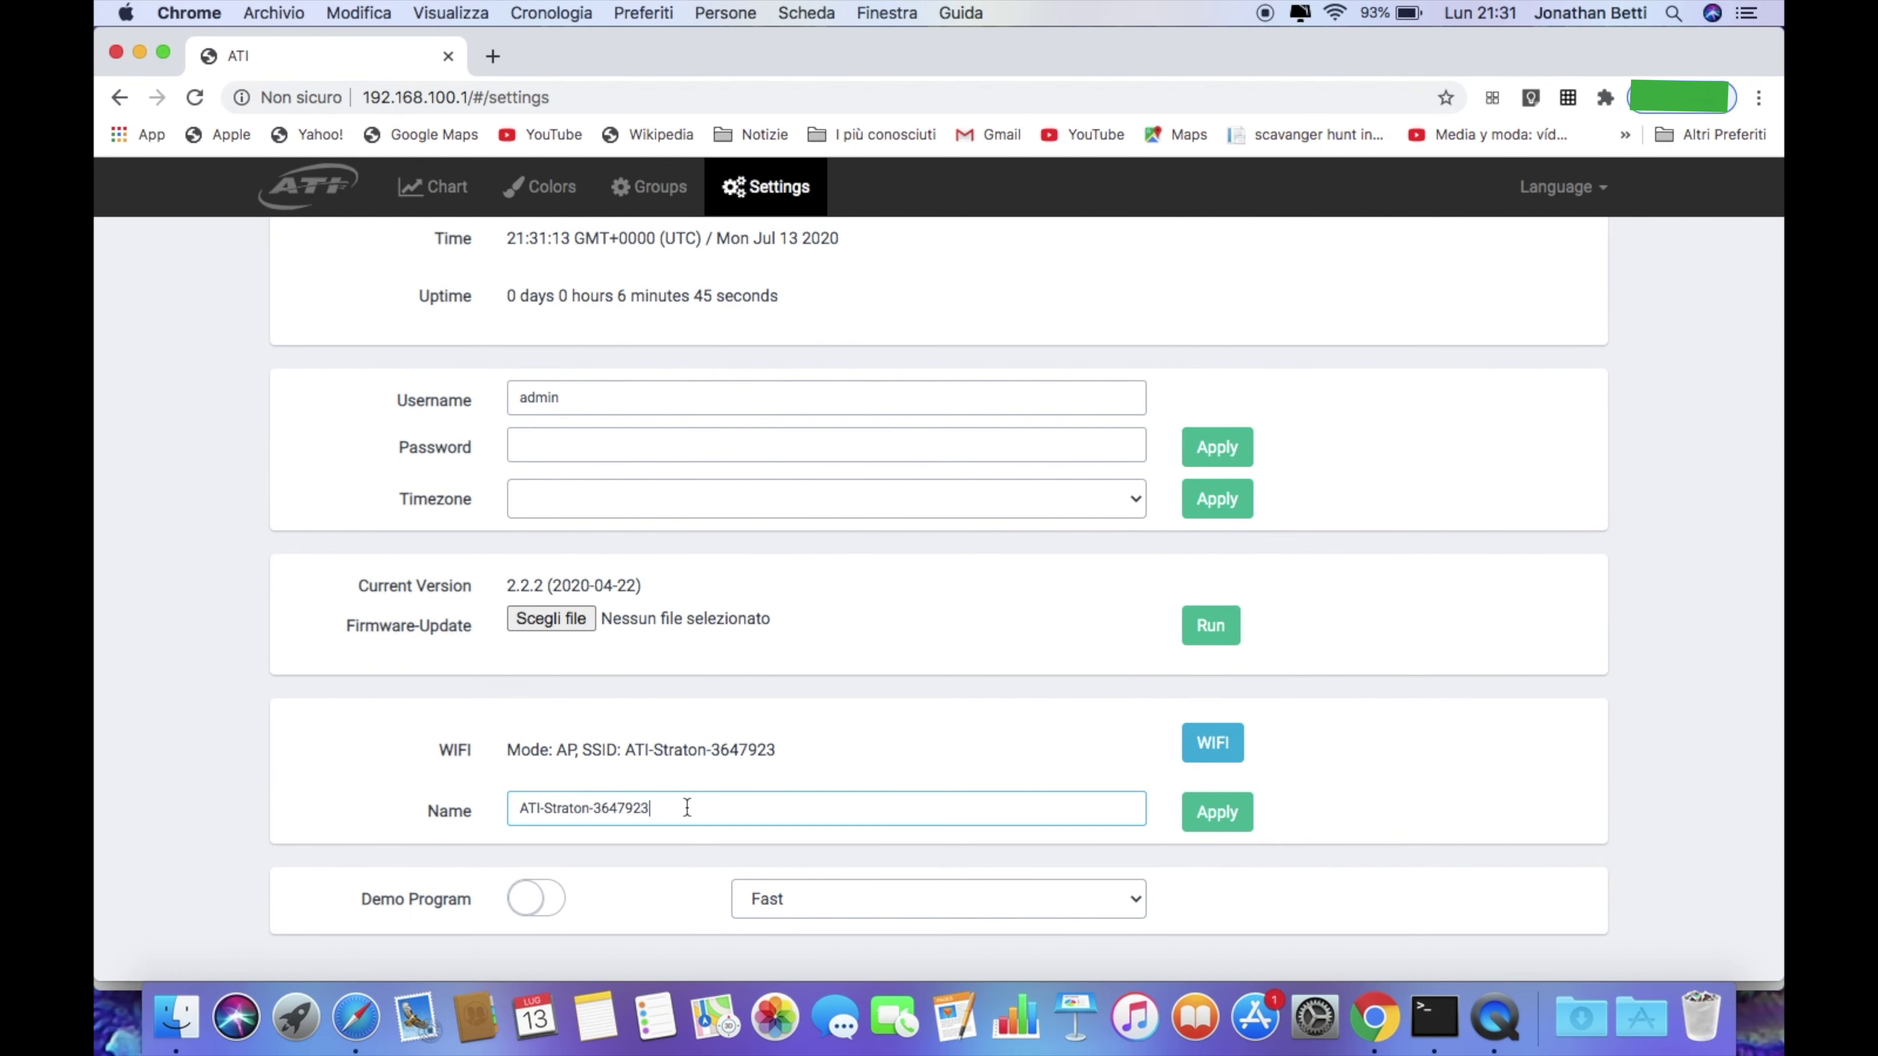
pyautogui.press('BackSpace')
pyautogui.press('BackSpace')
pyautogui.press('BackSpace')
pyautogui.press('BackSpace')
pyautogui.press('BackSpace')
pyautogui.press('BackSpace')
pyautogui.press('BackSpace')
pyautogui.write('destra')
pyautogui.press('super+a')
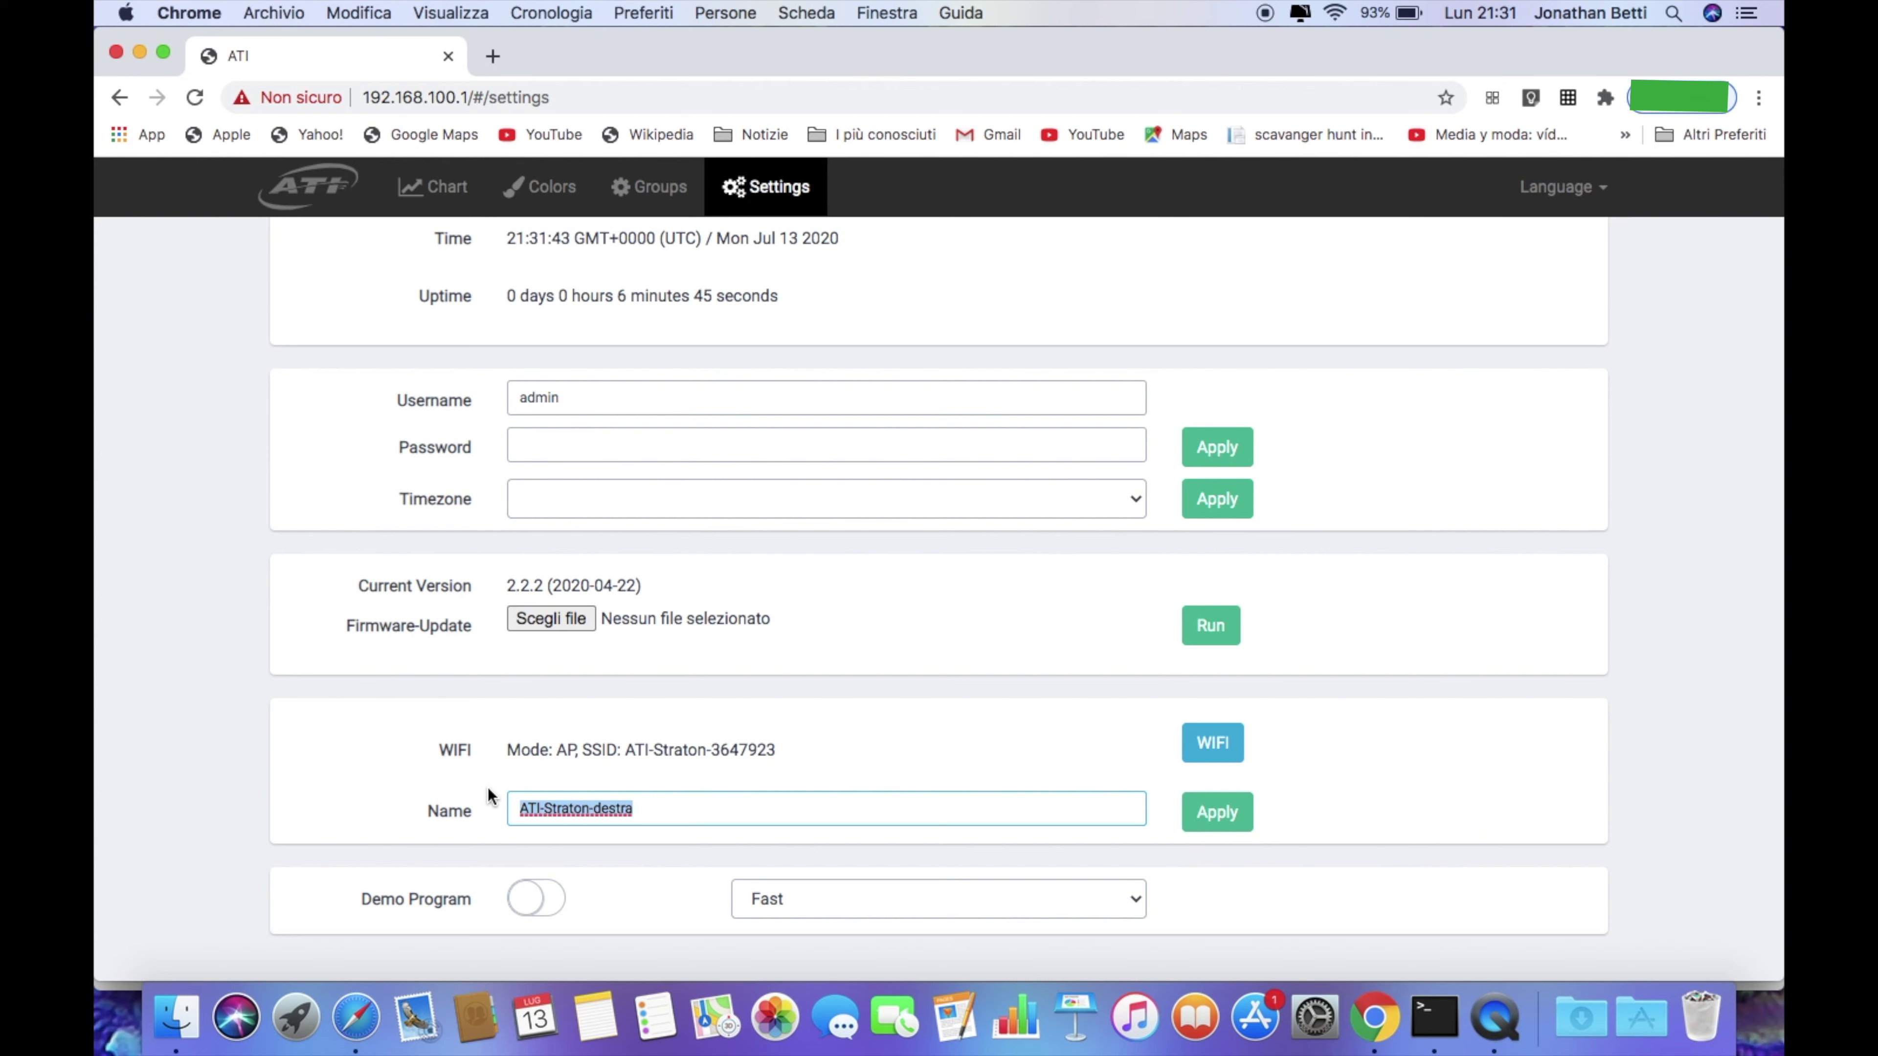
pyautogui.press('super+c')
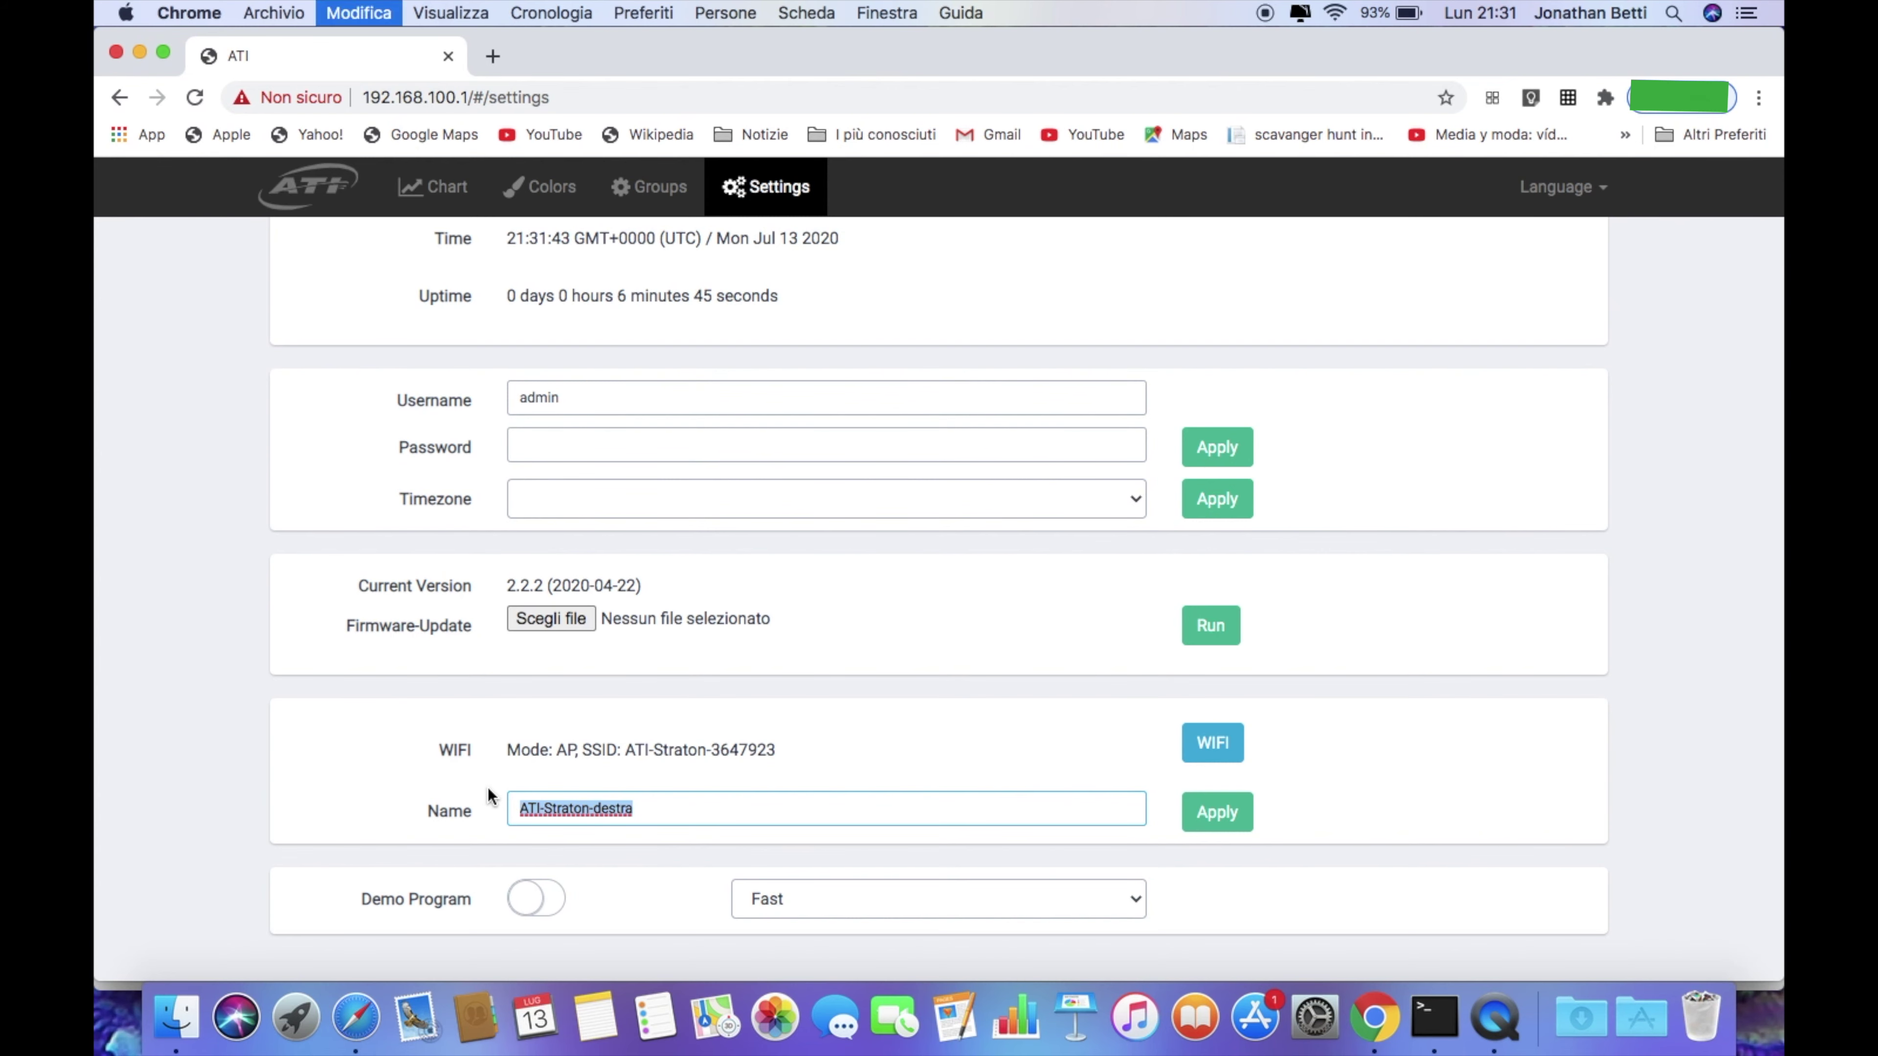
pyautogui.click(488, 787)
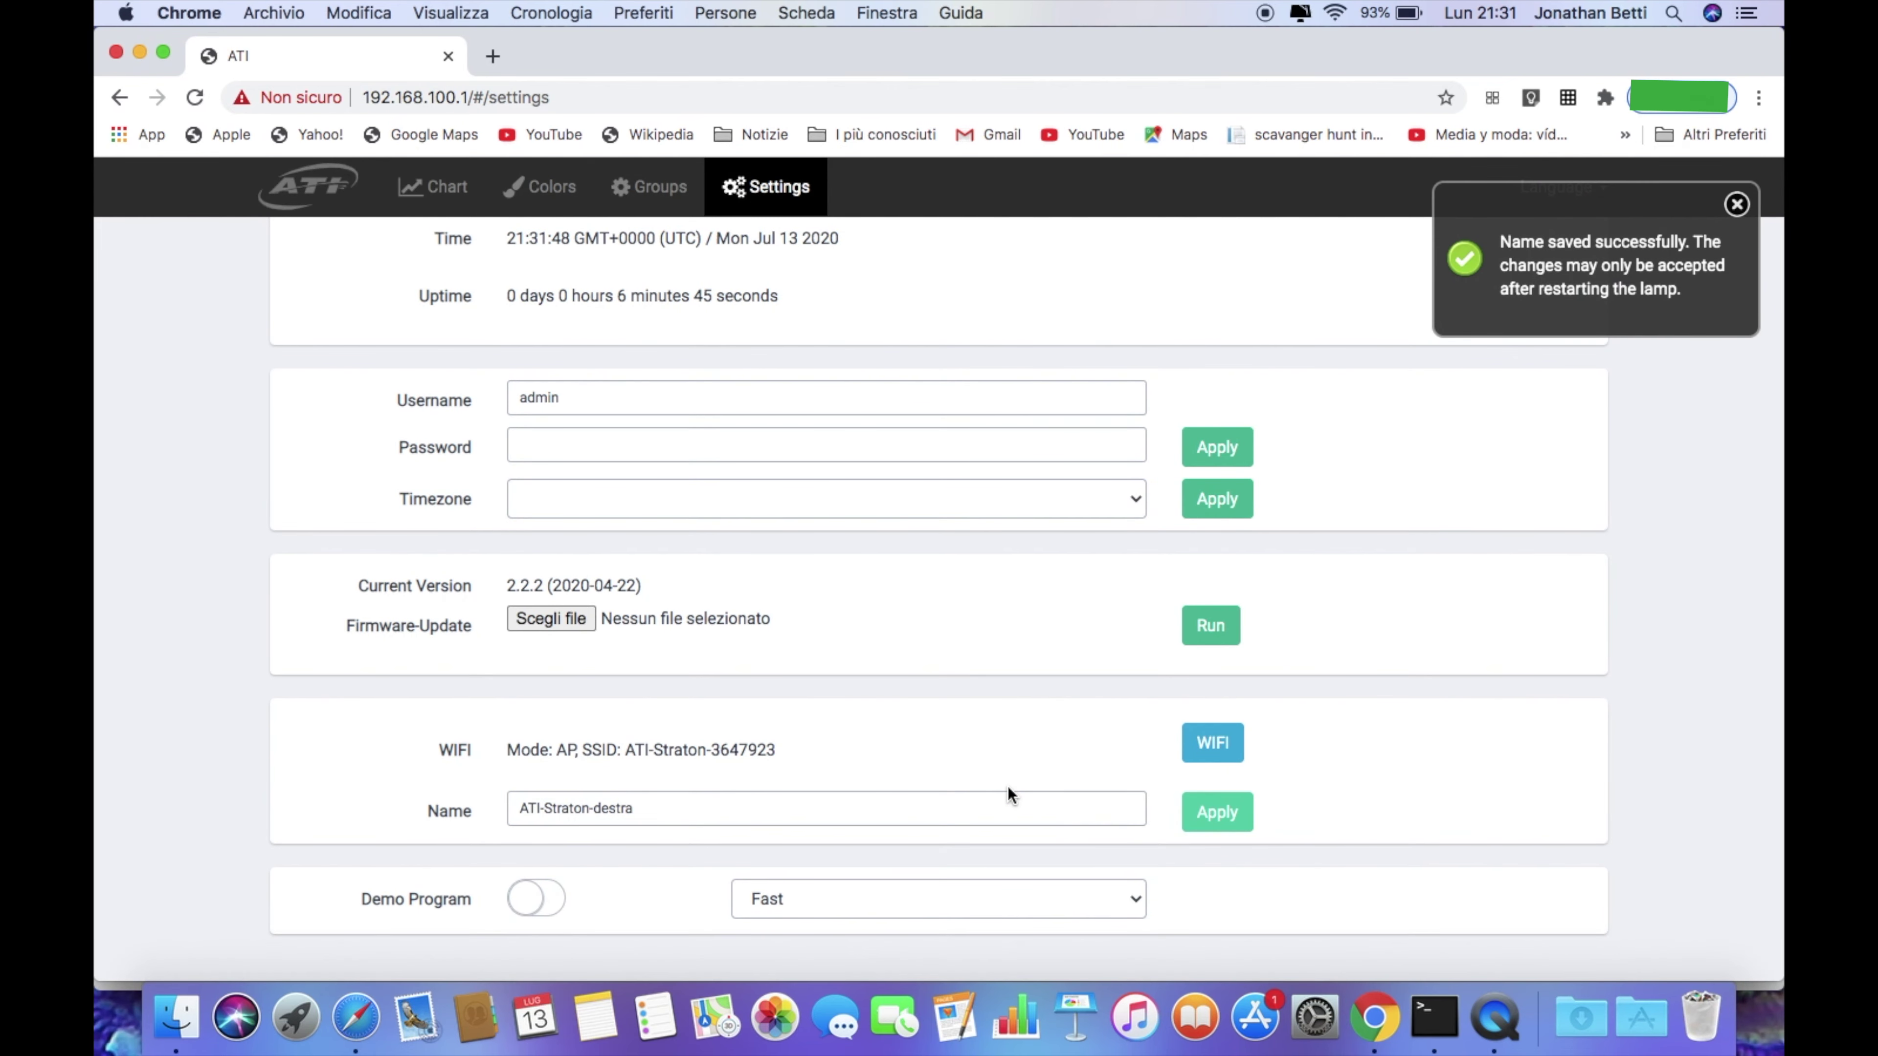
pyautogui.click(1464, 289)
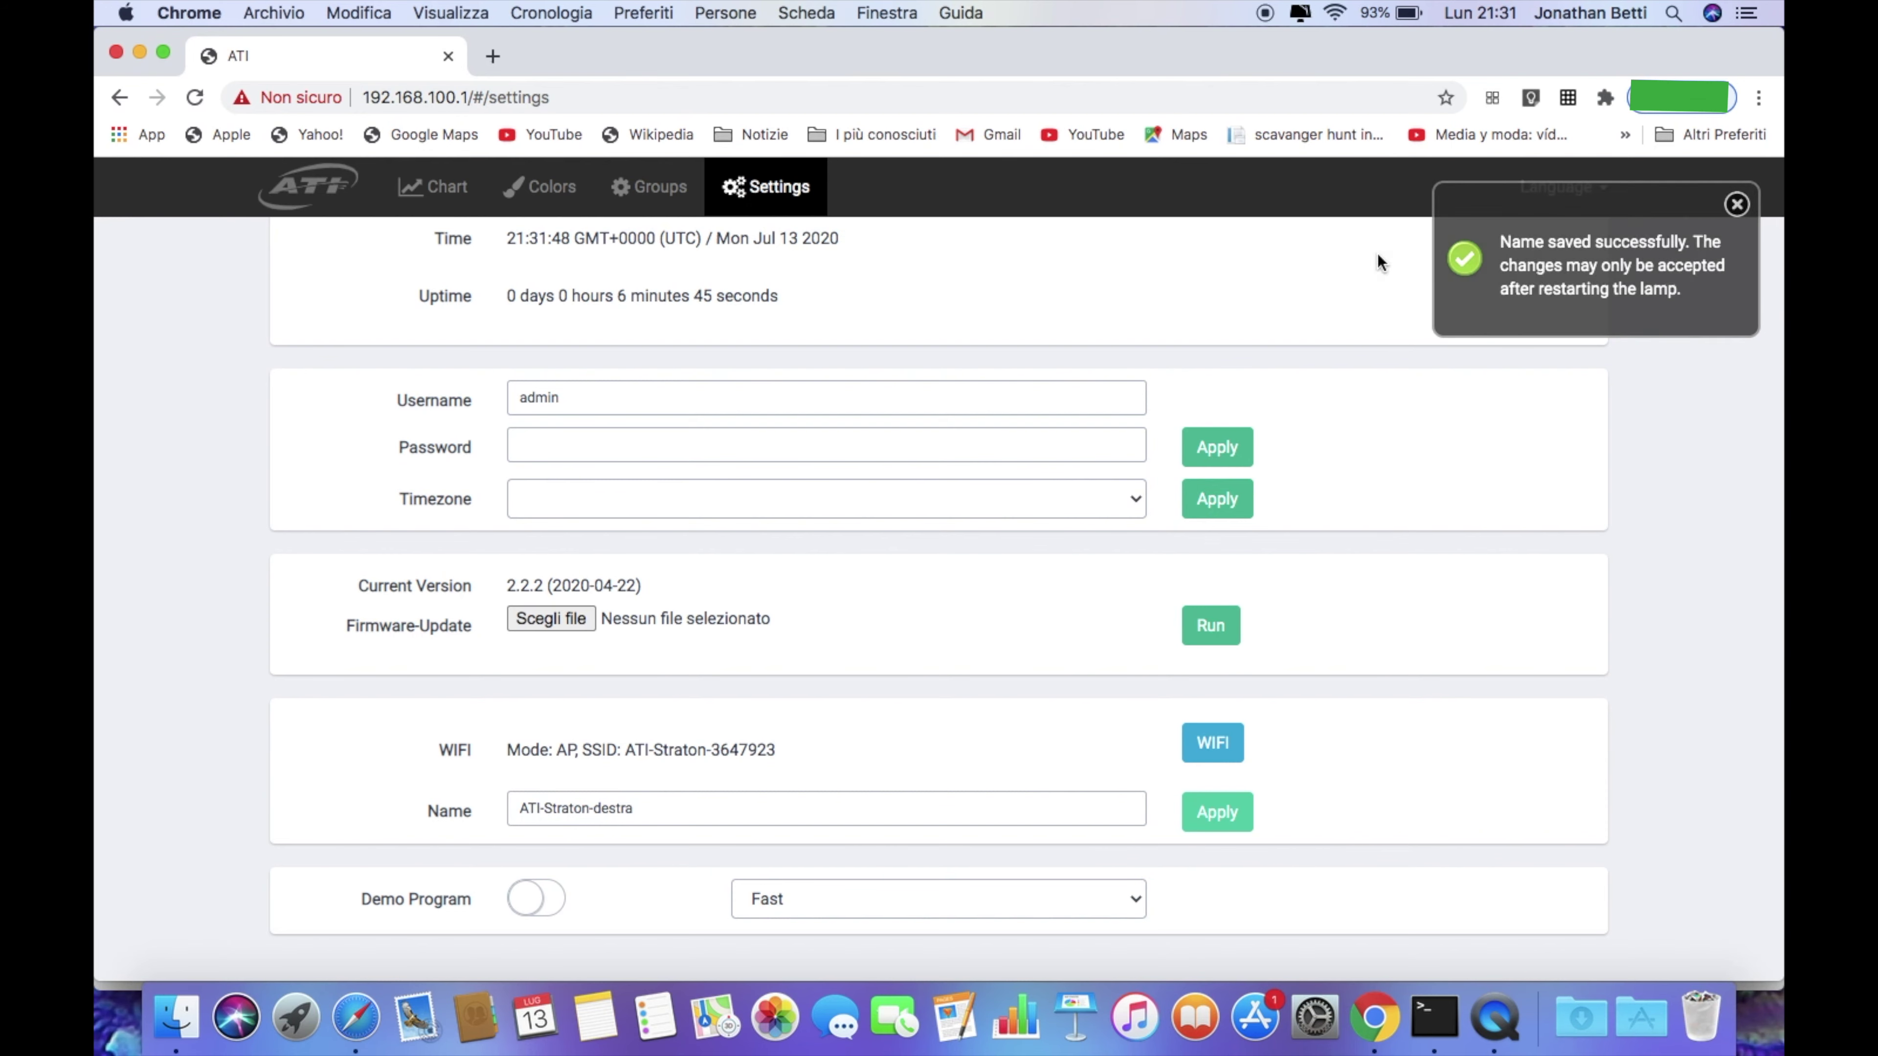
# Set the second lamp's WiFi to Client mode on FASTWEB-78A406 and apply
pyautogui.click(1223, 749)
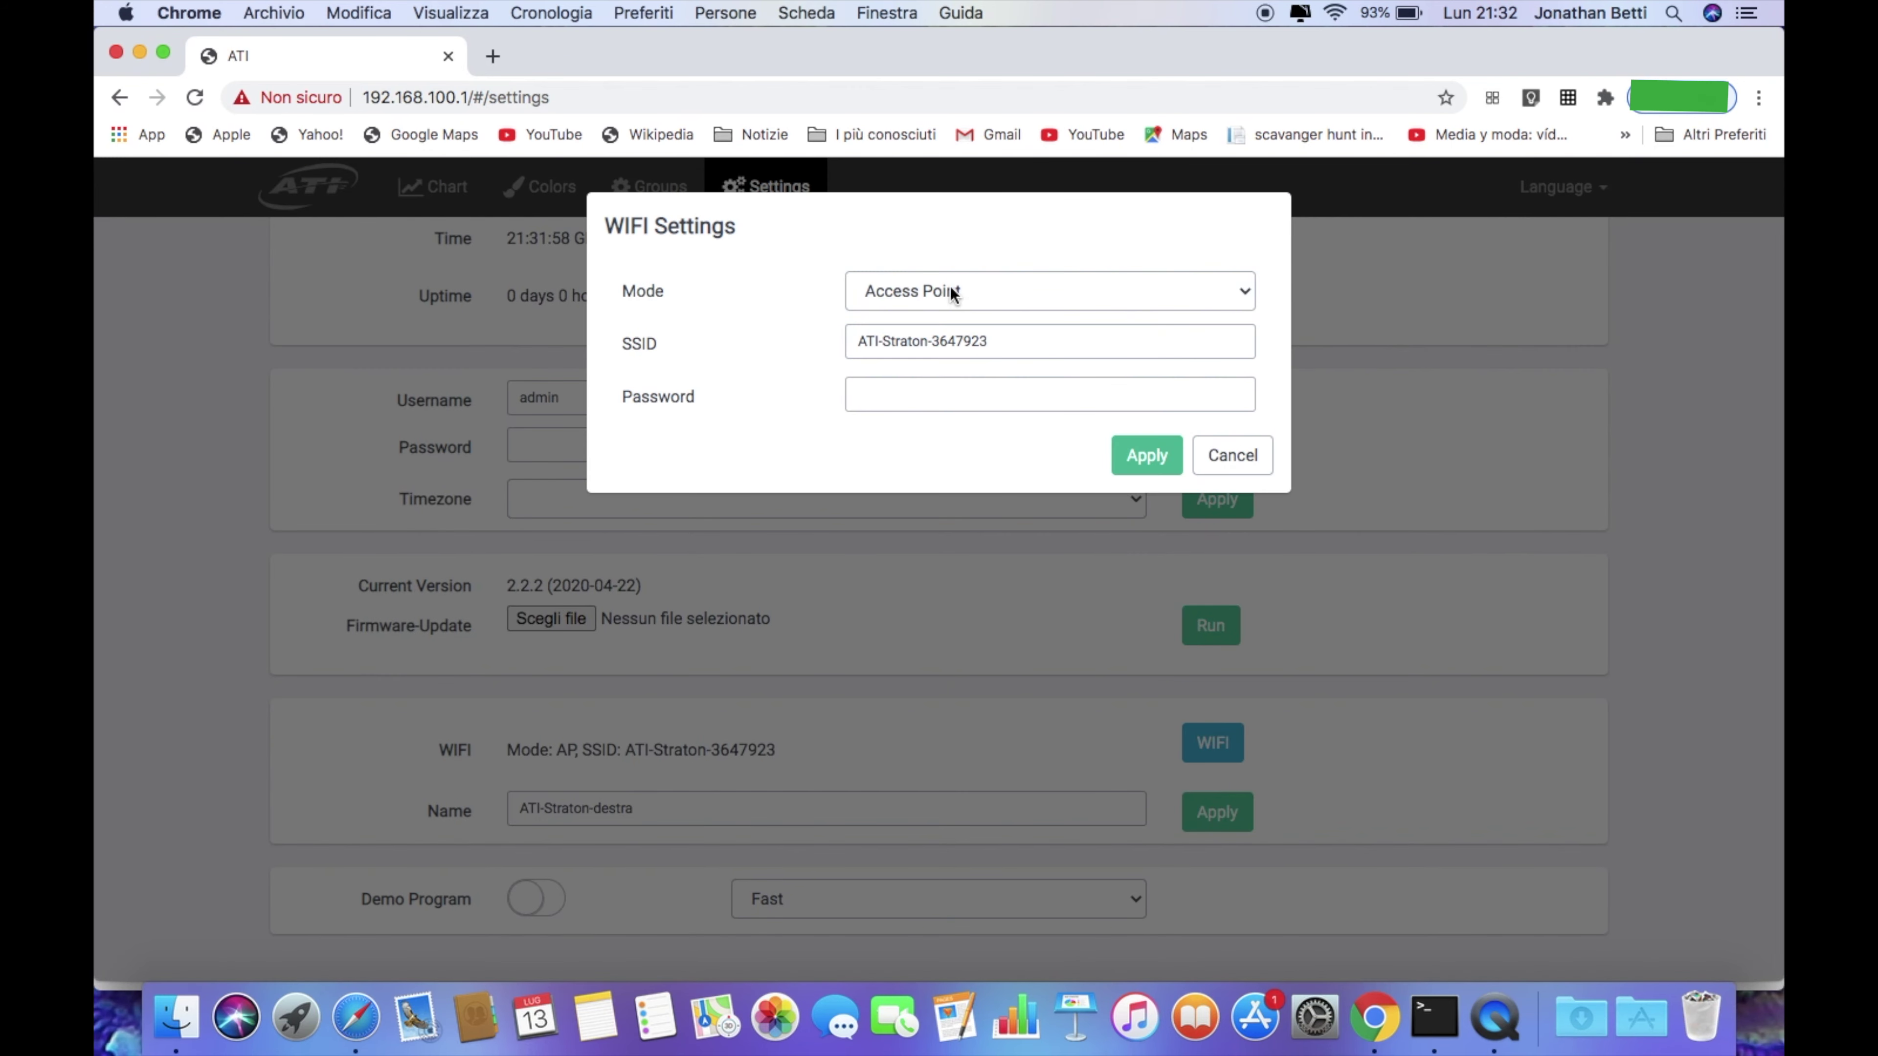
pyautogui.click(940, 286)
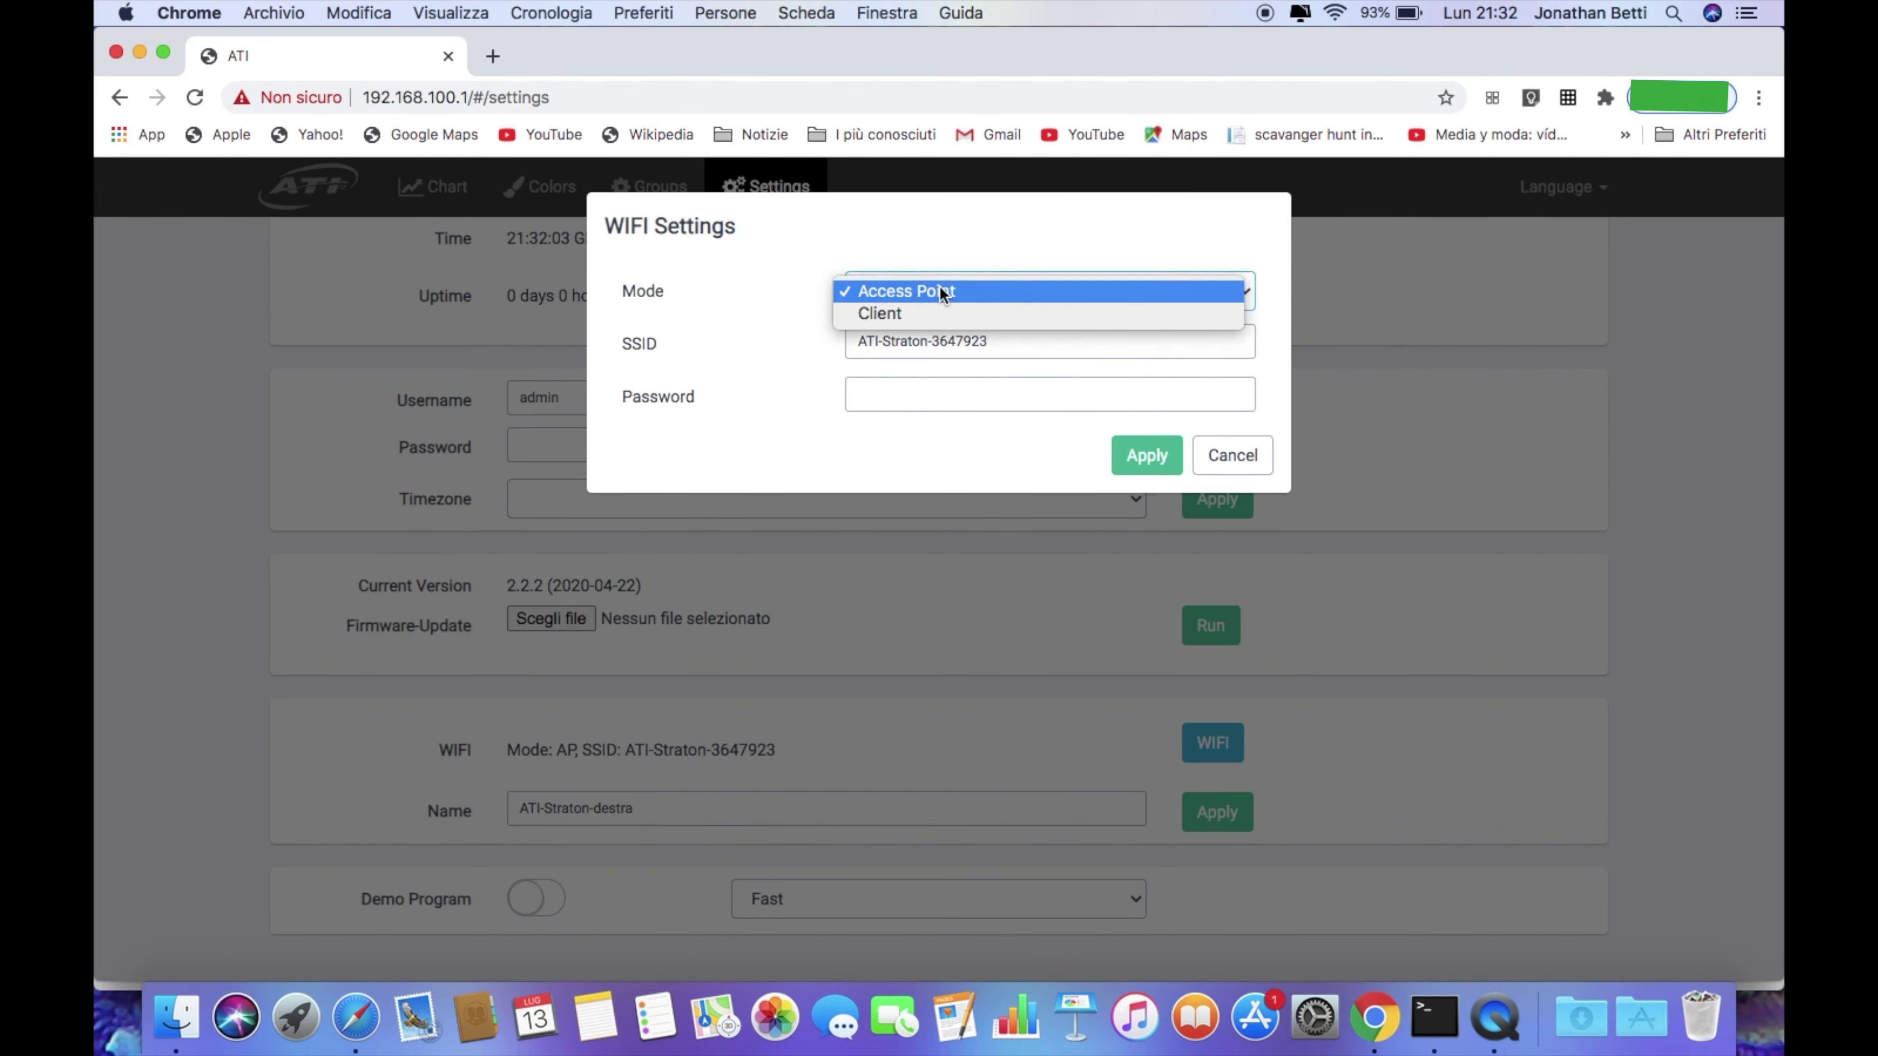
pyautogui.click(896, 310)
pyautogui.click(1065, 344)
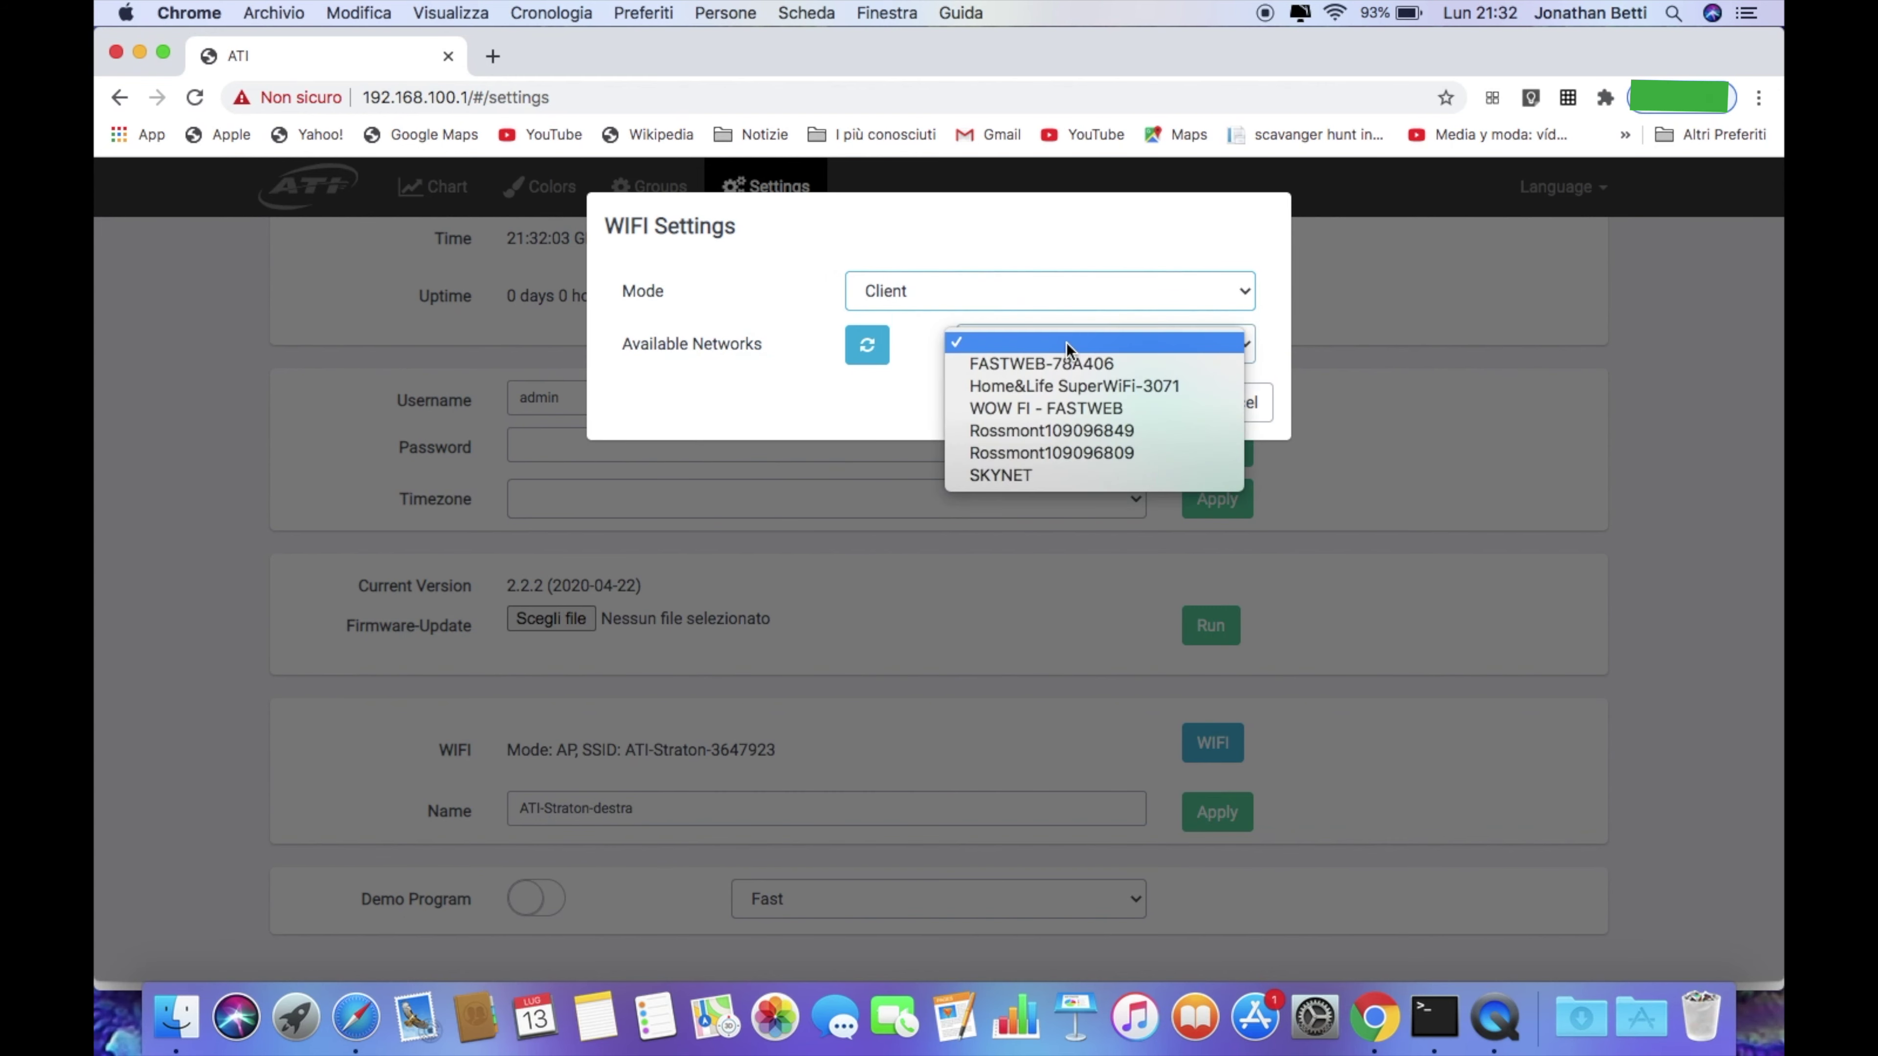
pyautogui.click(1060, 362)
pyautogui.click(1148, 455)
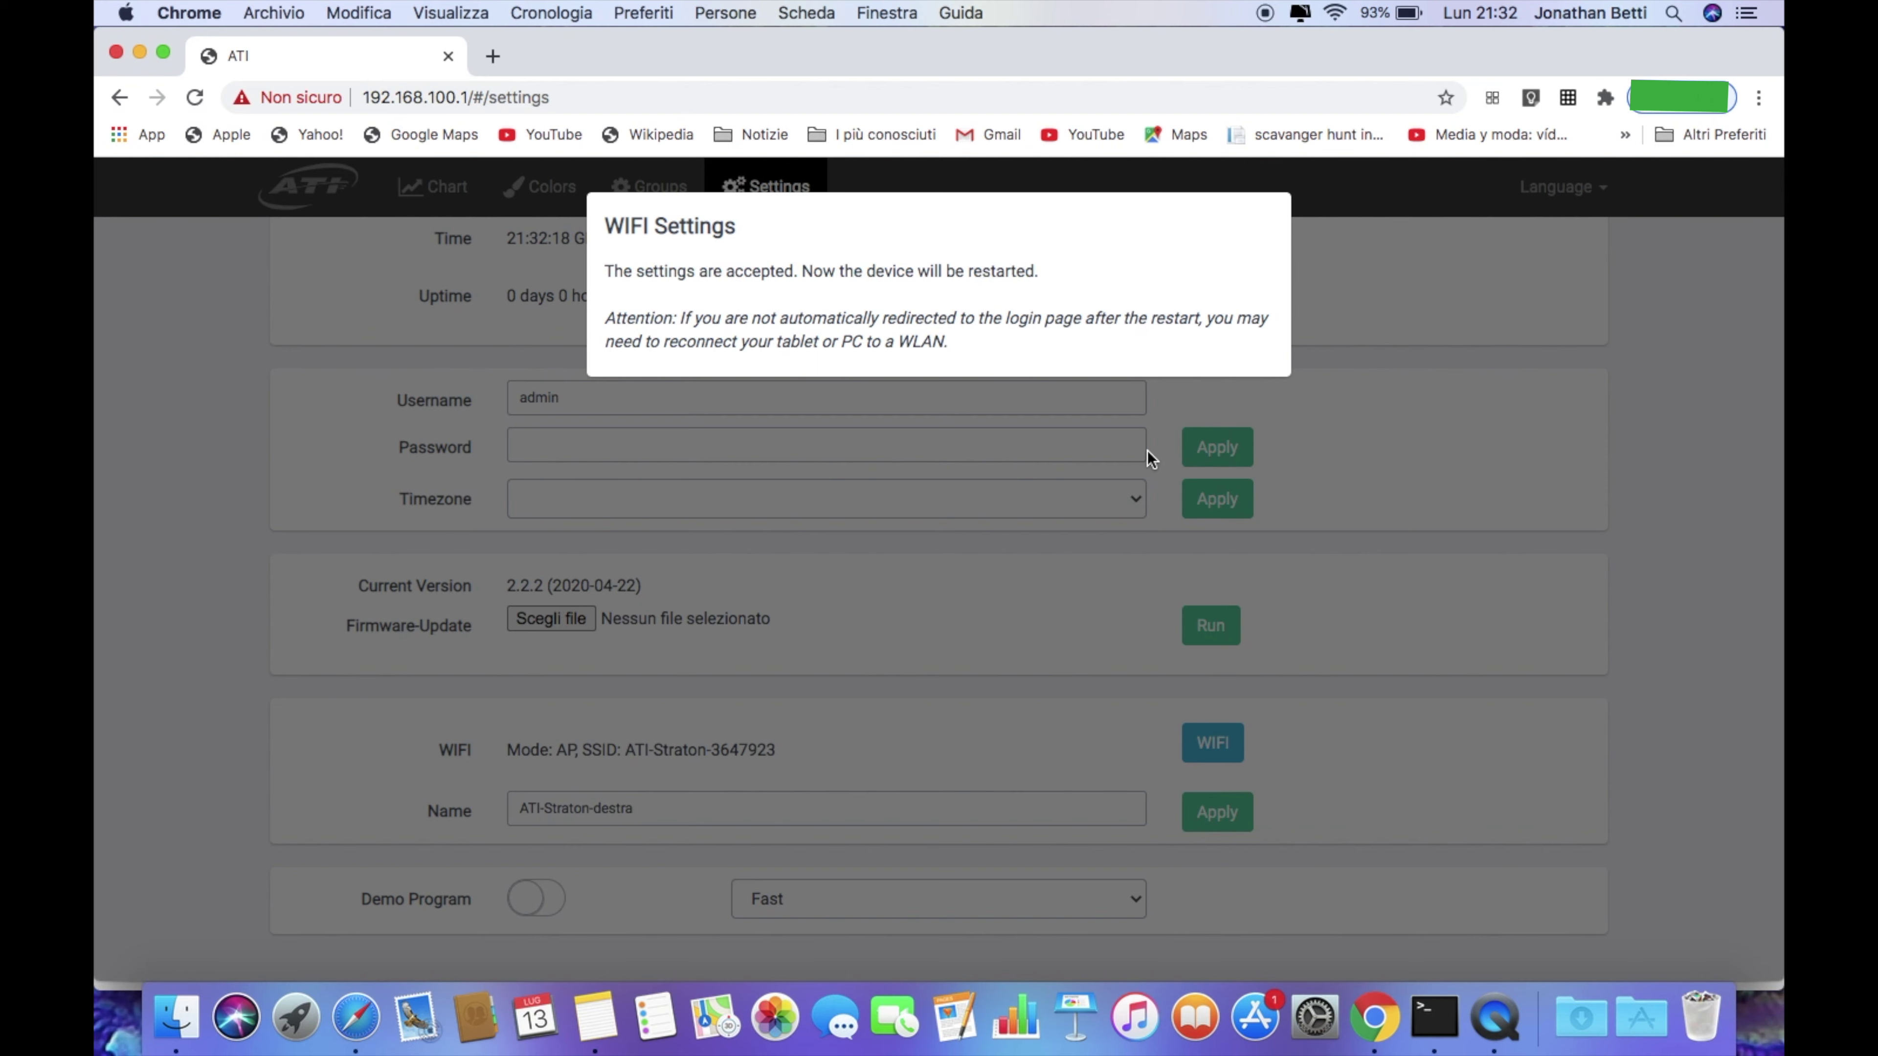
# Check the computer's Wi-Fi network list and select the current page address for replacement
pyautogui.click(1335, 12)
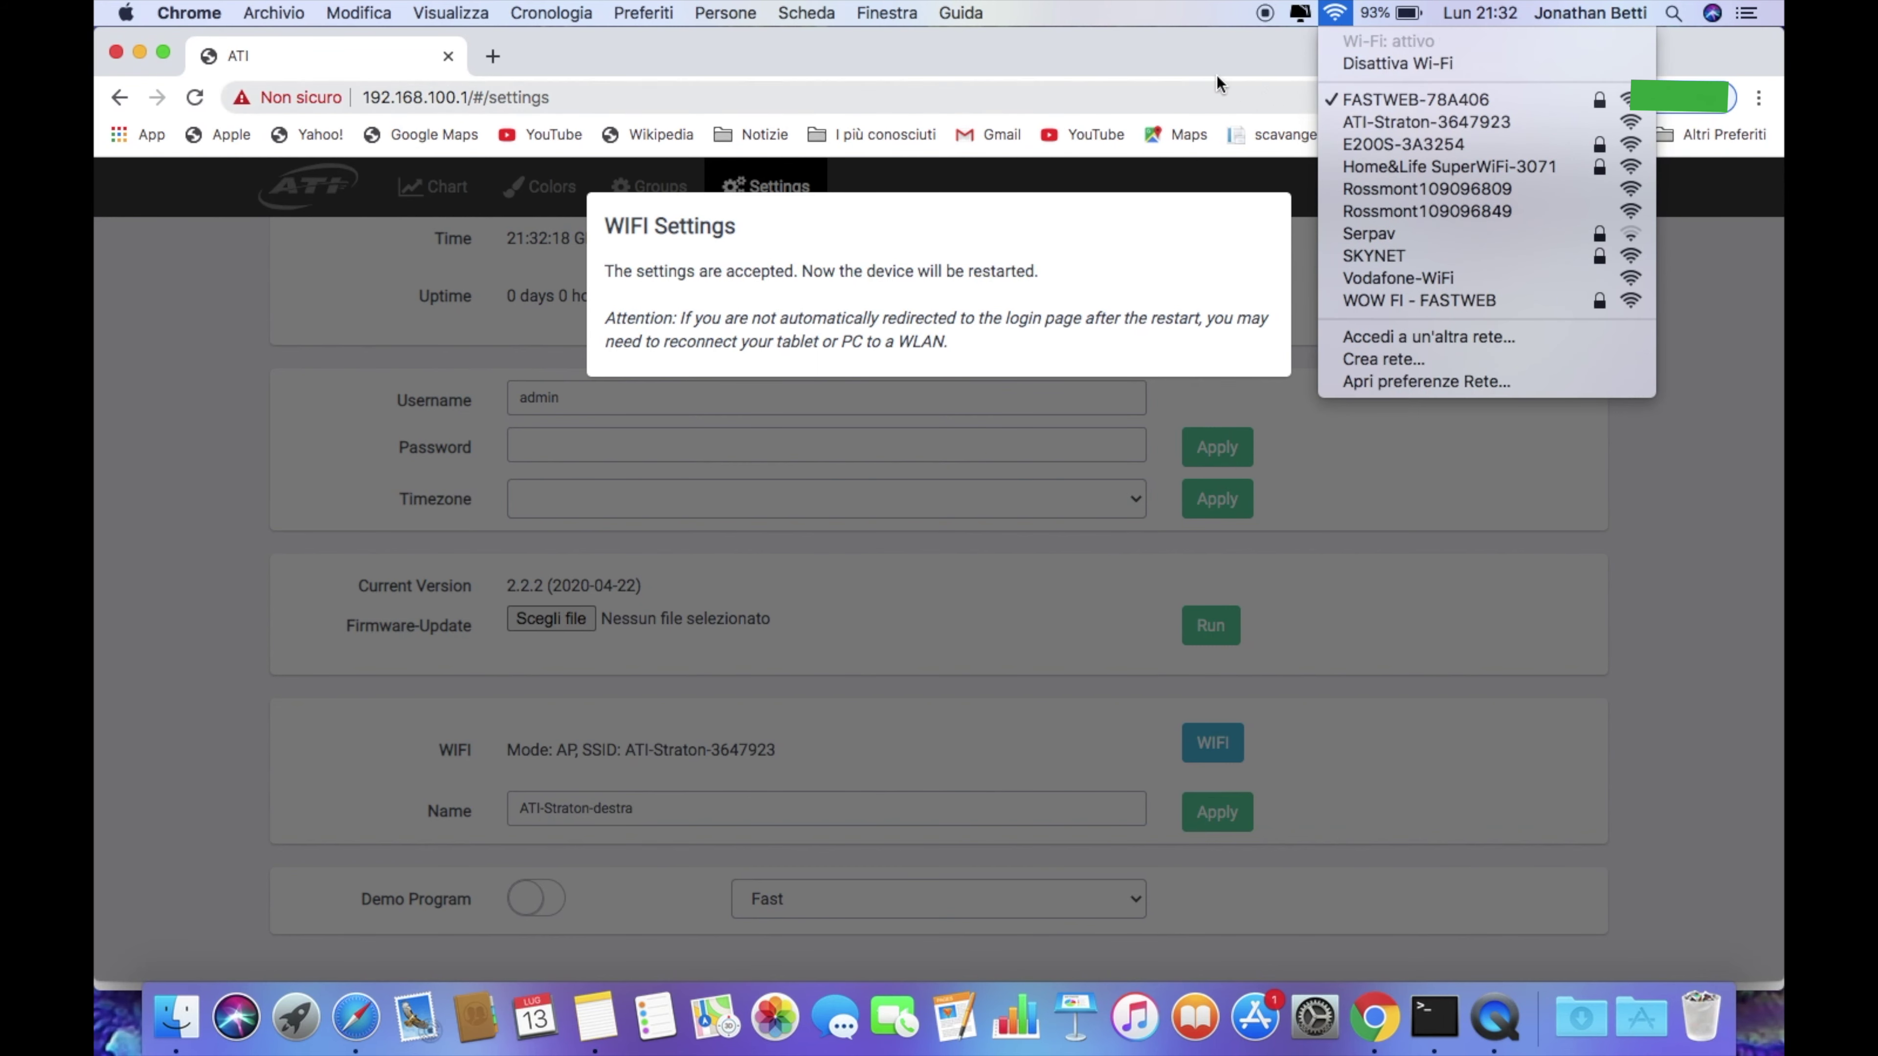
pyautogui.click(1203, 66)
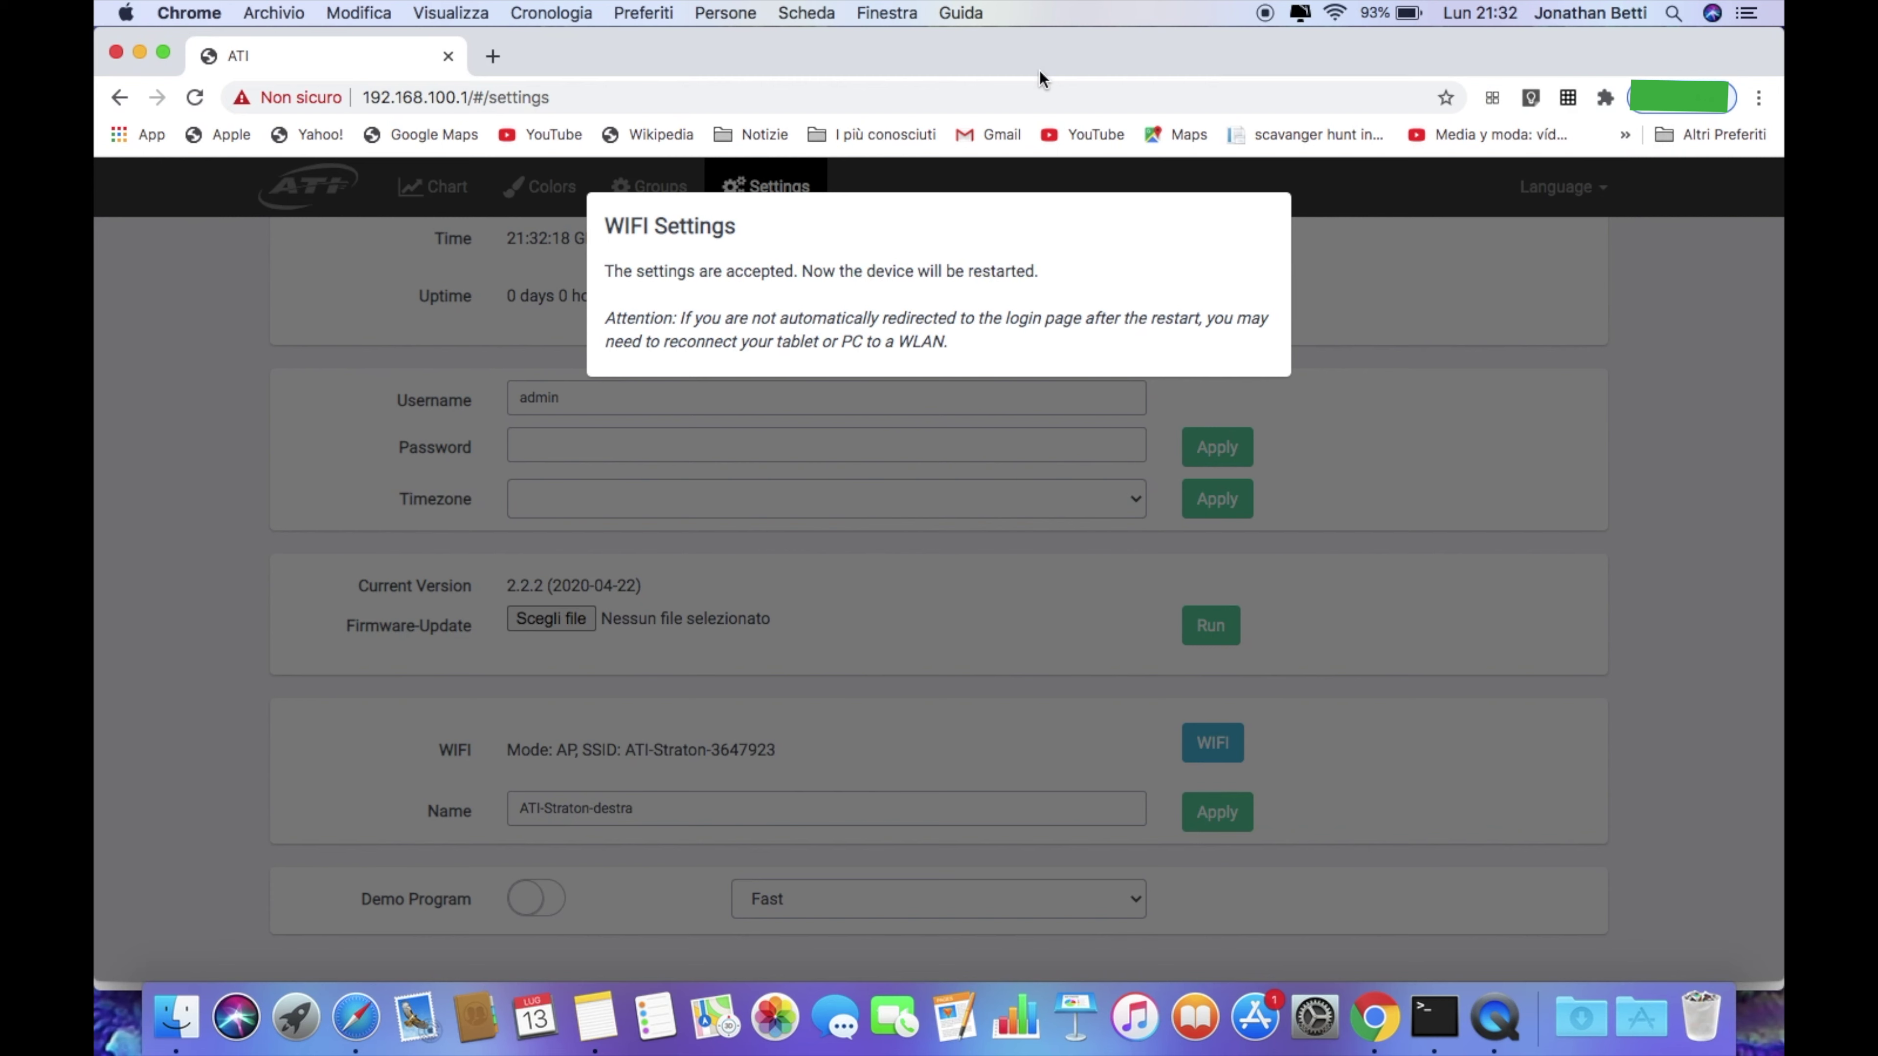
pyautogui.click(792, 95)
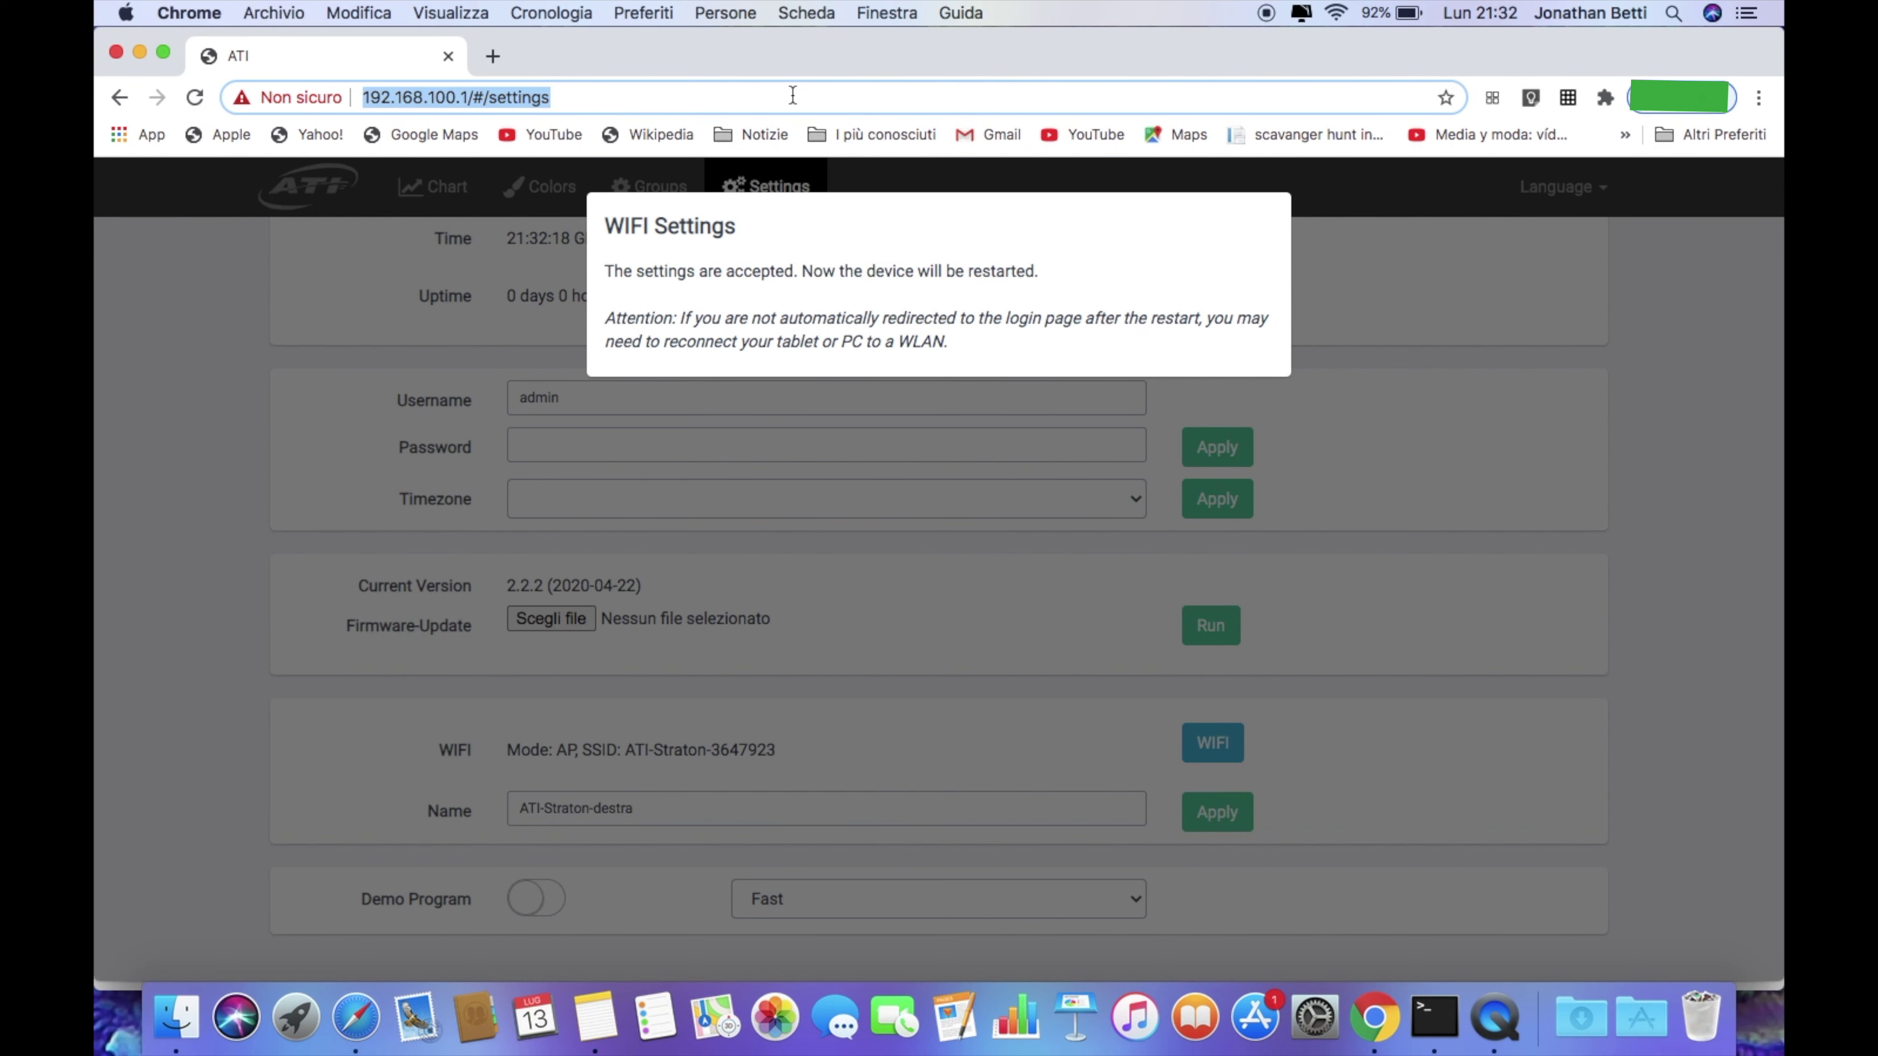
# Load the lamp at ati-straton-destra and sign in with its username and password
pyautogui.write('ATI-straton-destra')
pyautogui.press('Return')
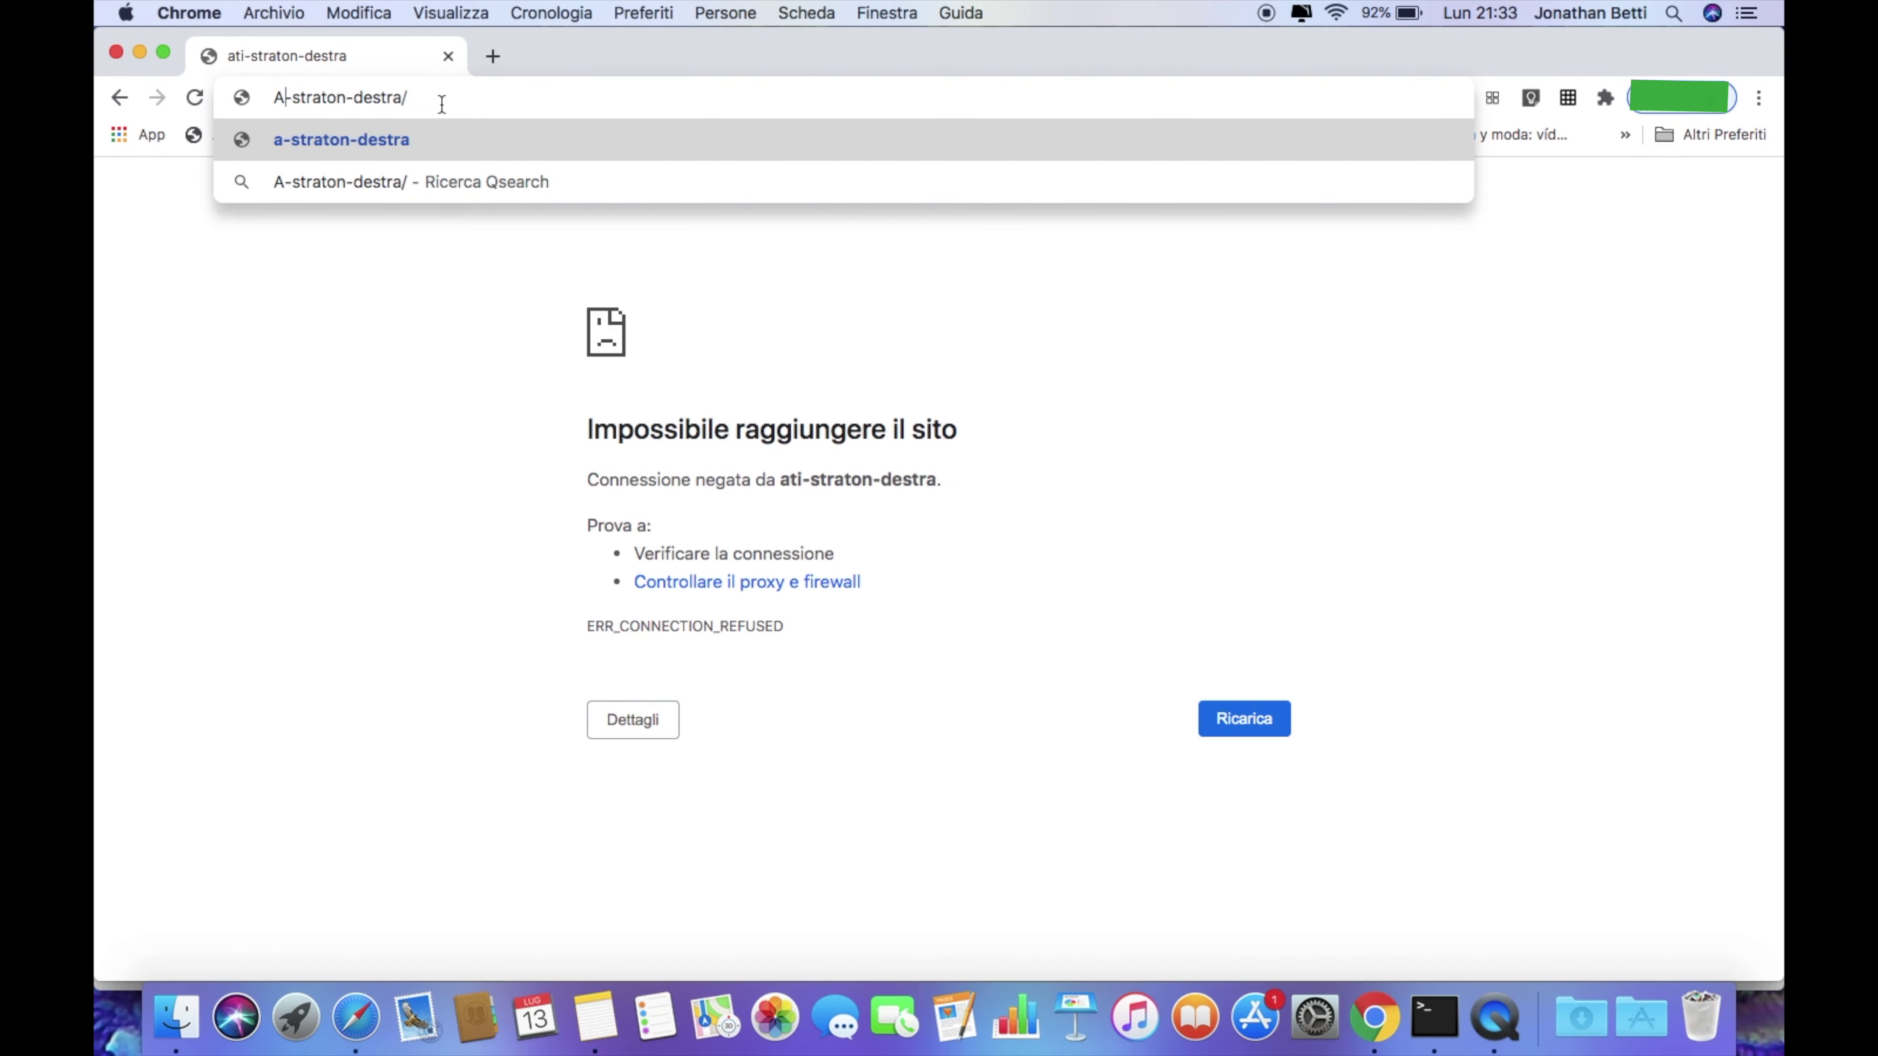
pyautogui.write('TI')
pyautogui.press('BackSpace')
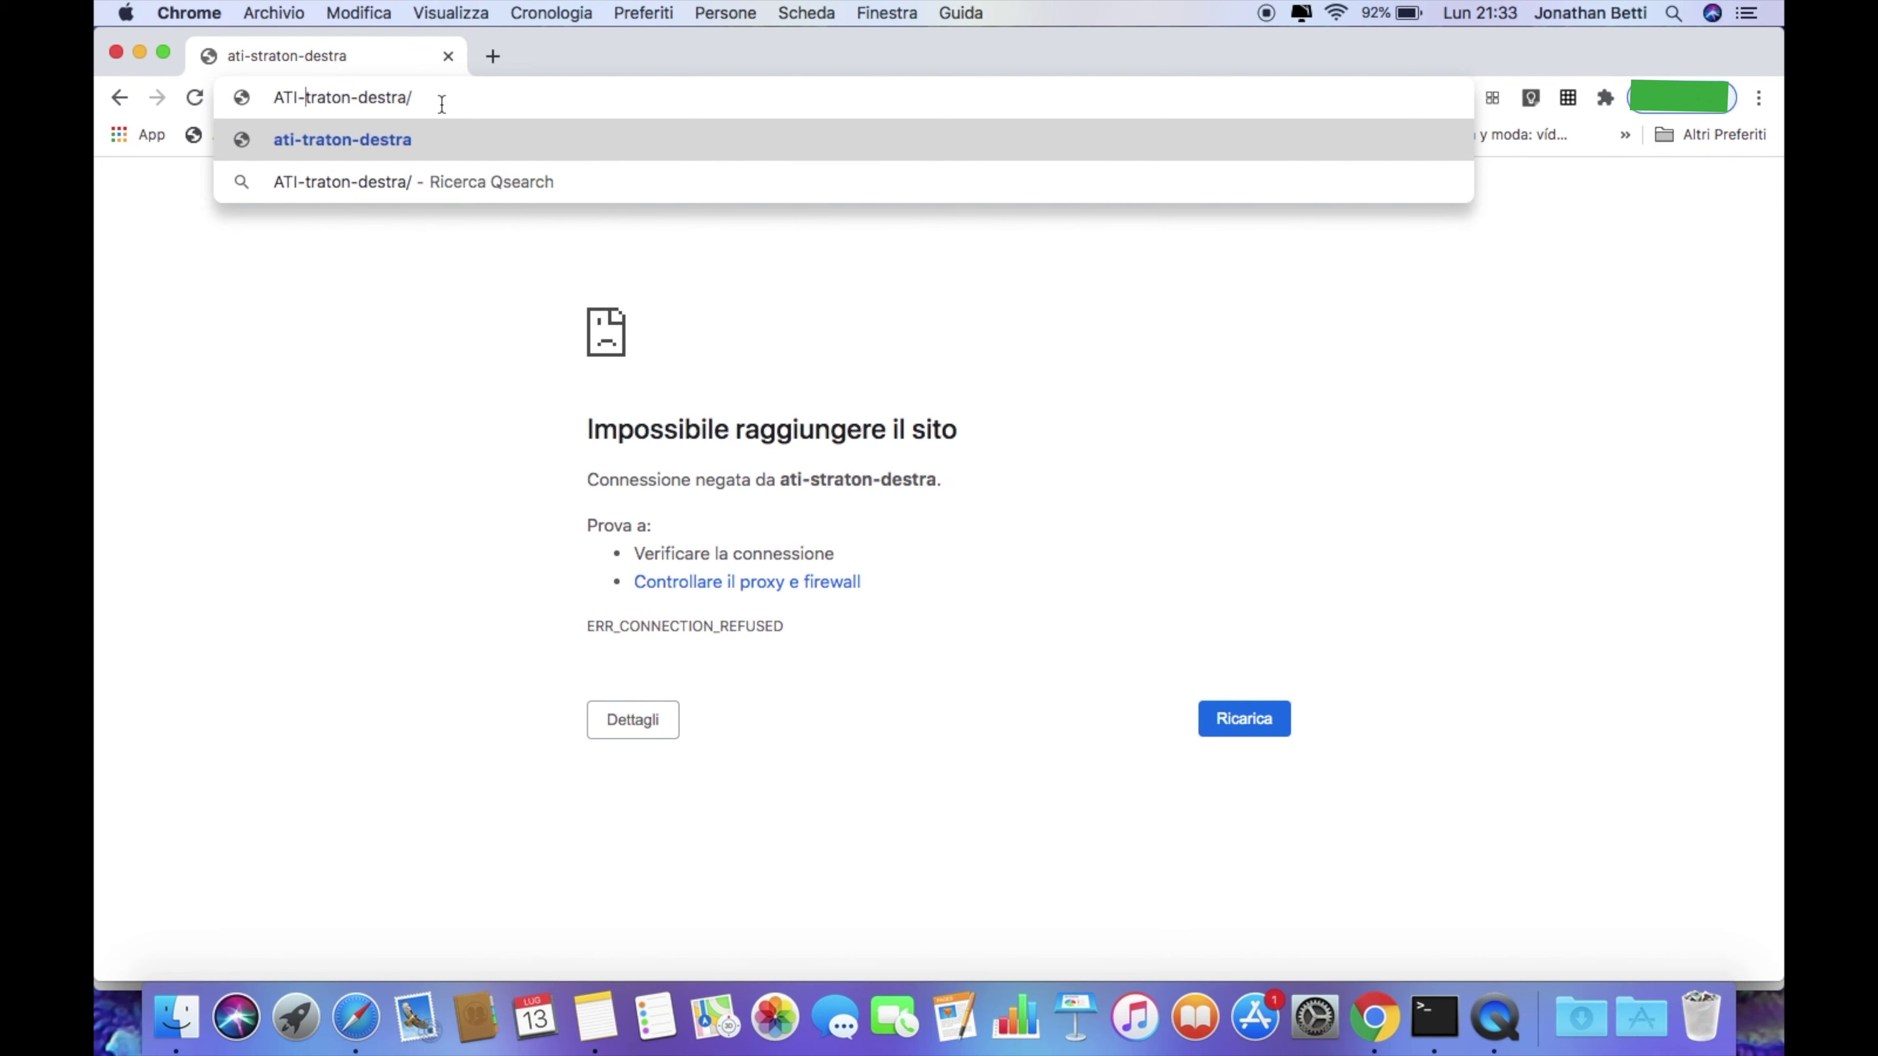
pyautogui.write('s')
pyautogui.press('Return')
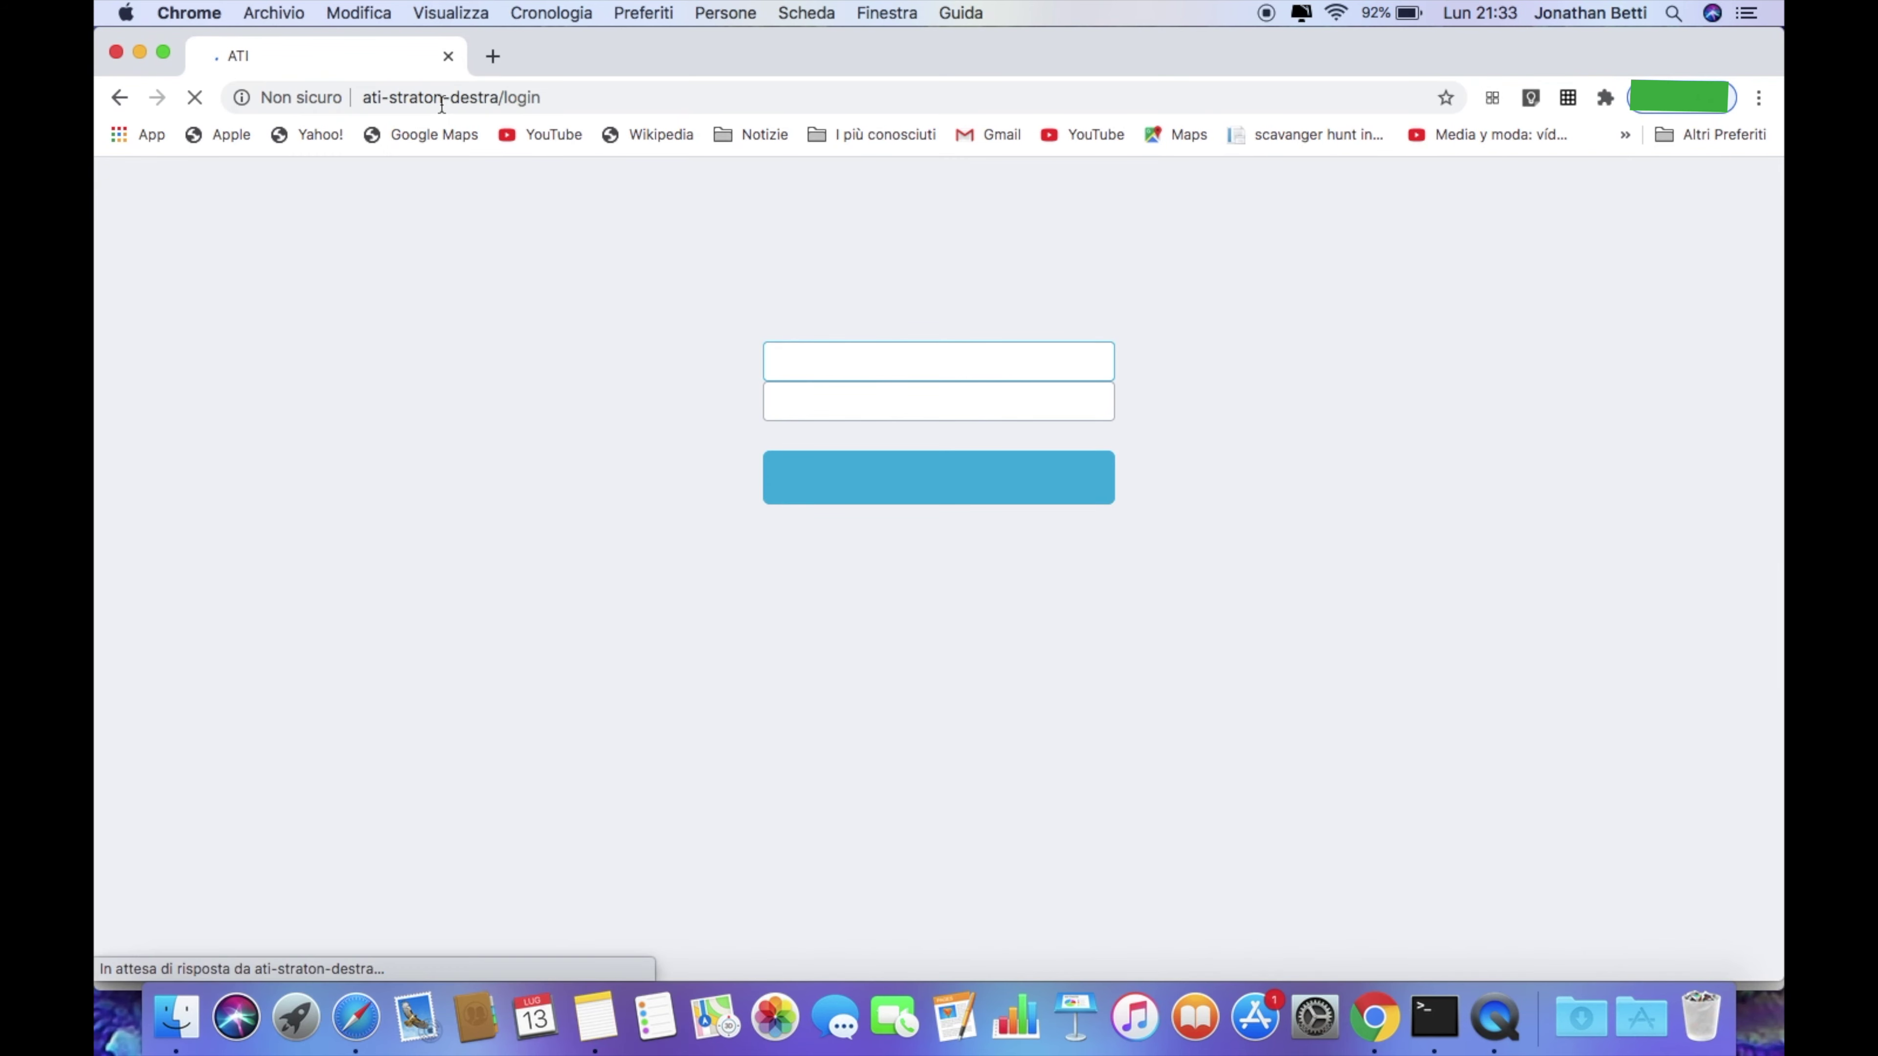
pyautogui.write('admin')
pyautogui.press('Tab')
pyautogui.write('admin')
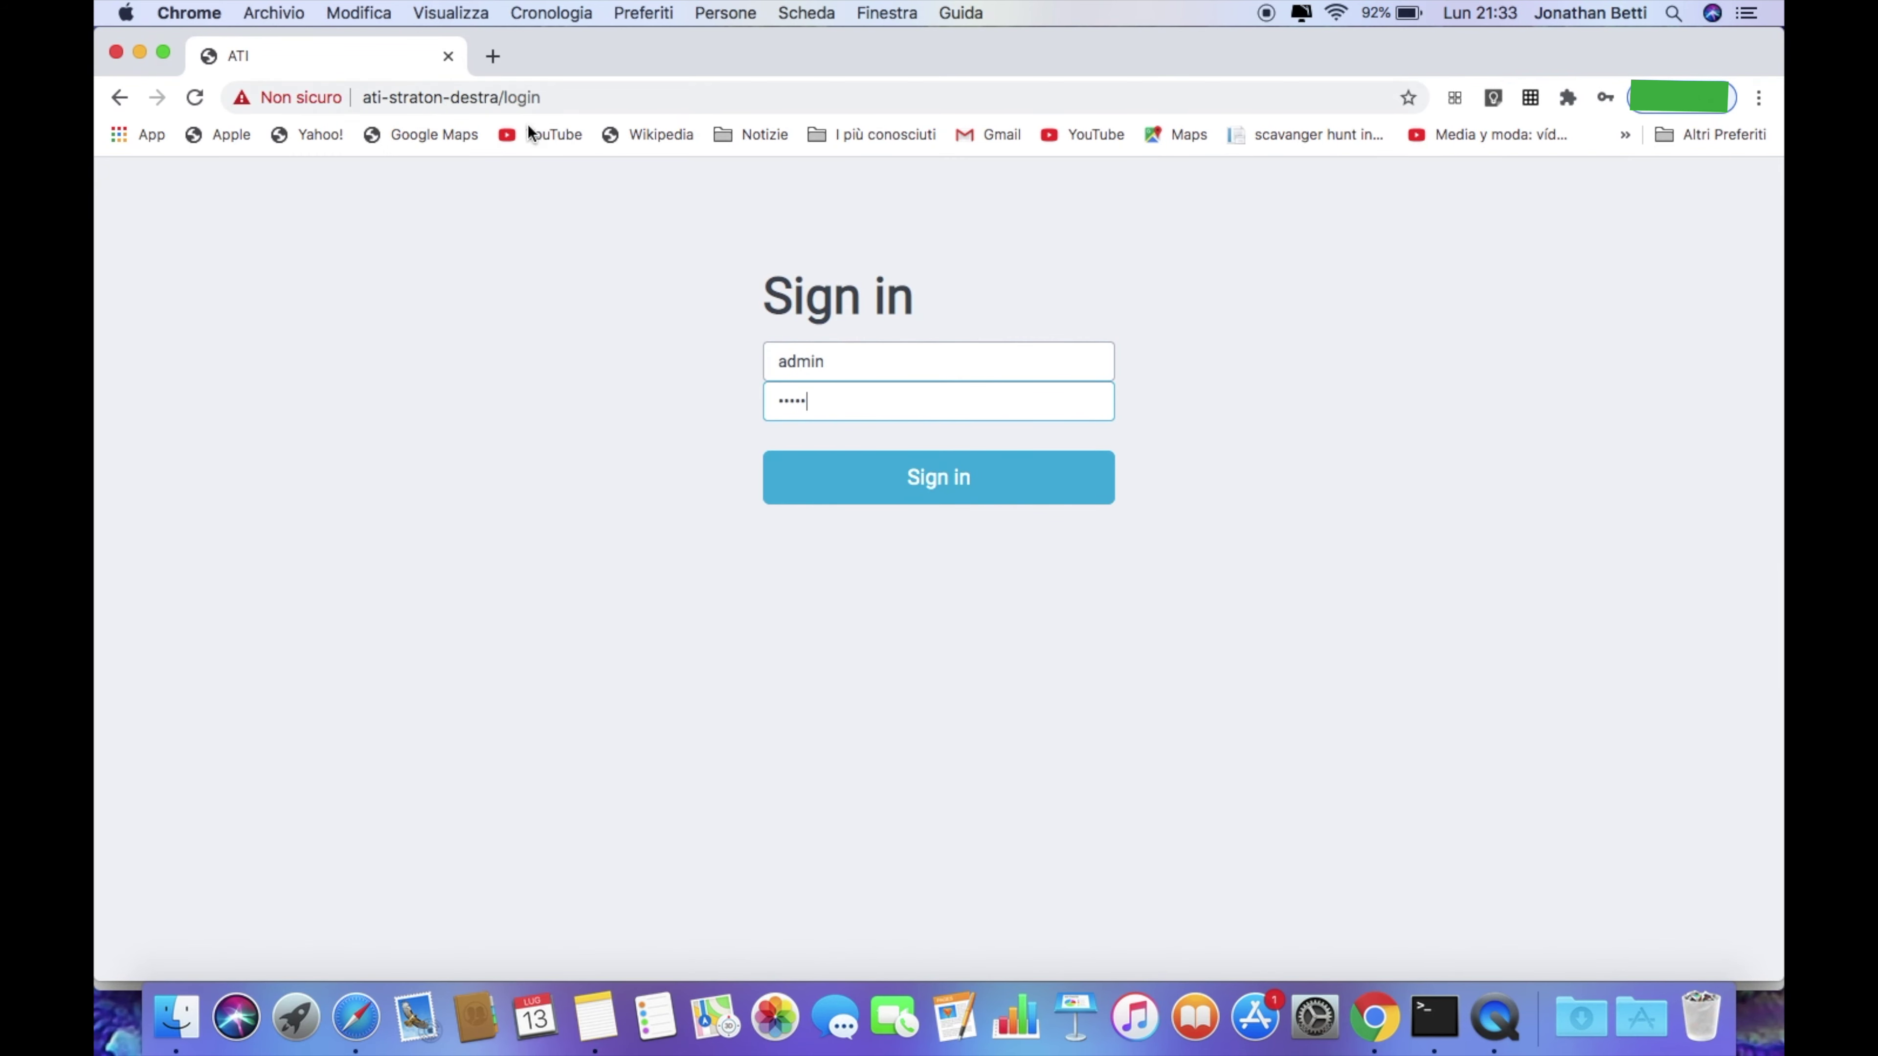
pyautogui.click(929, 503)
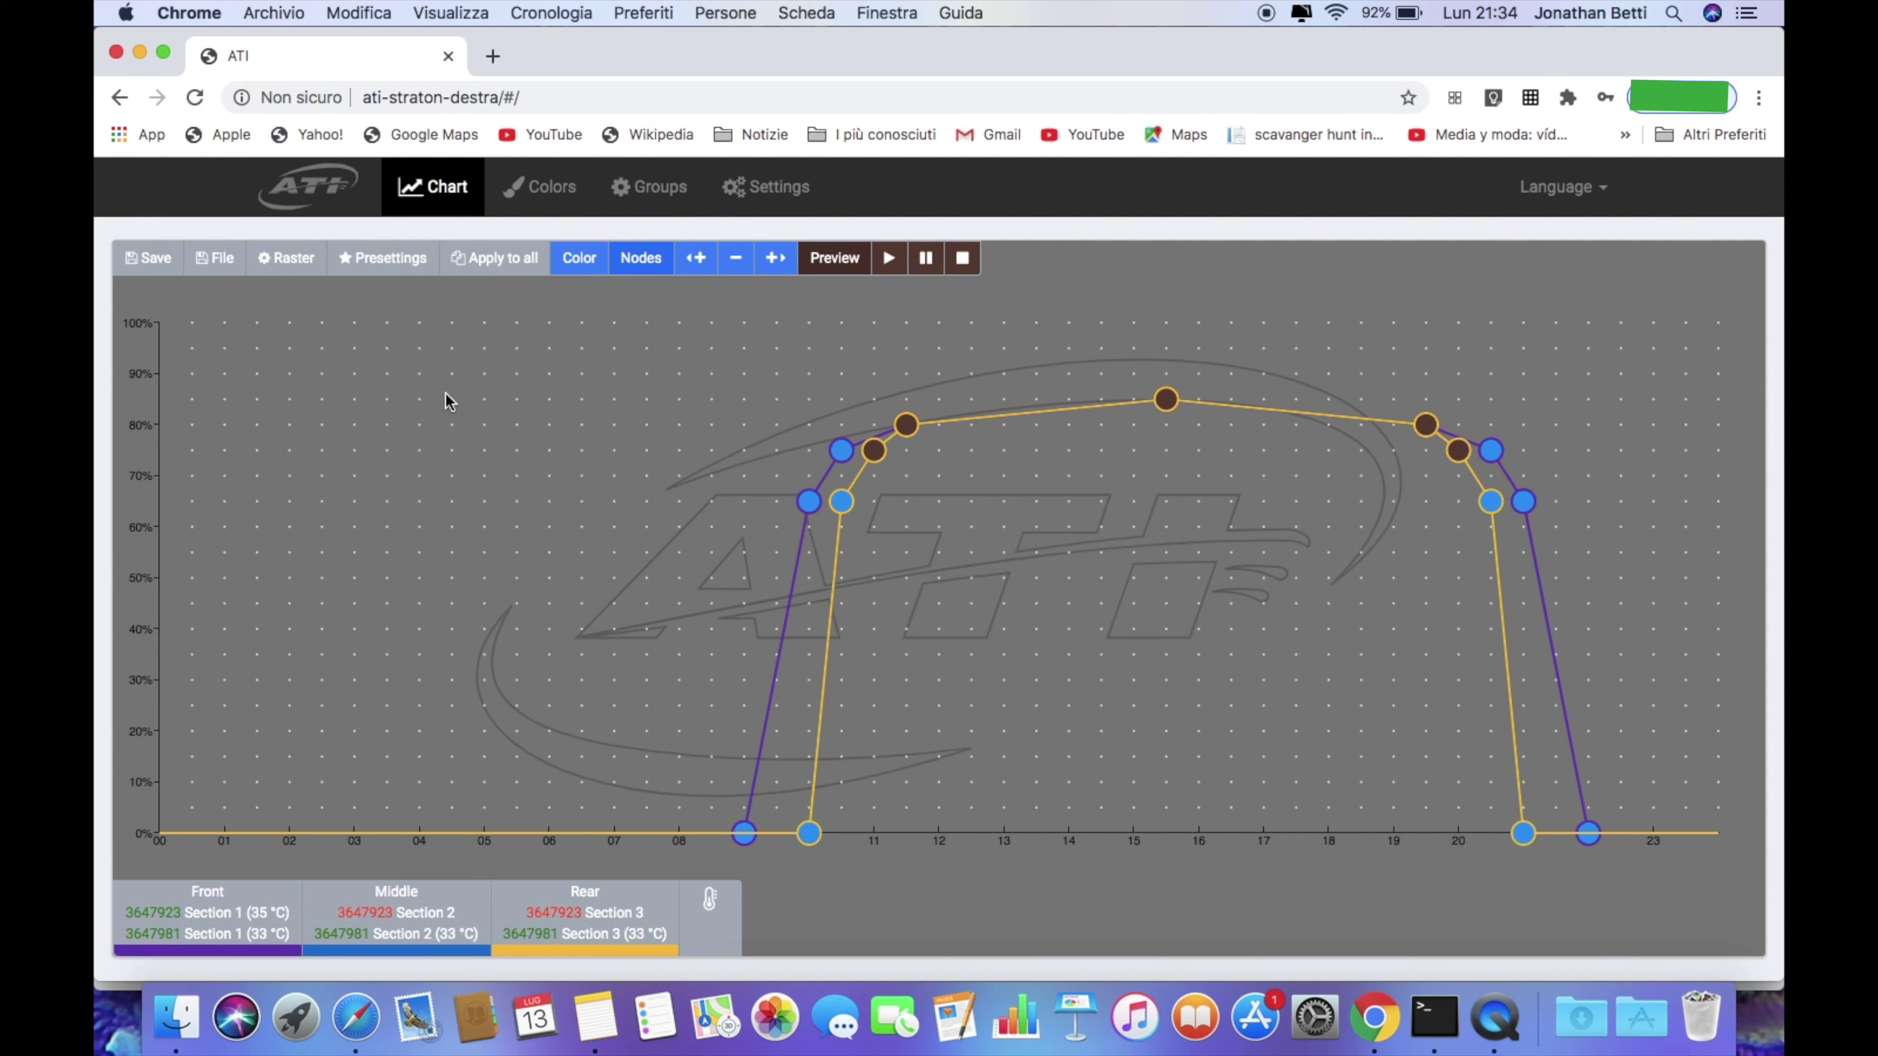
# Confirm in Settings that the lamp runs in Client mode on FASTWEB-78A406 at 192.168.1.147
pyautogui.click(780, 186)
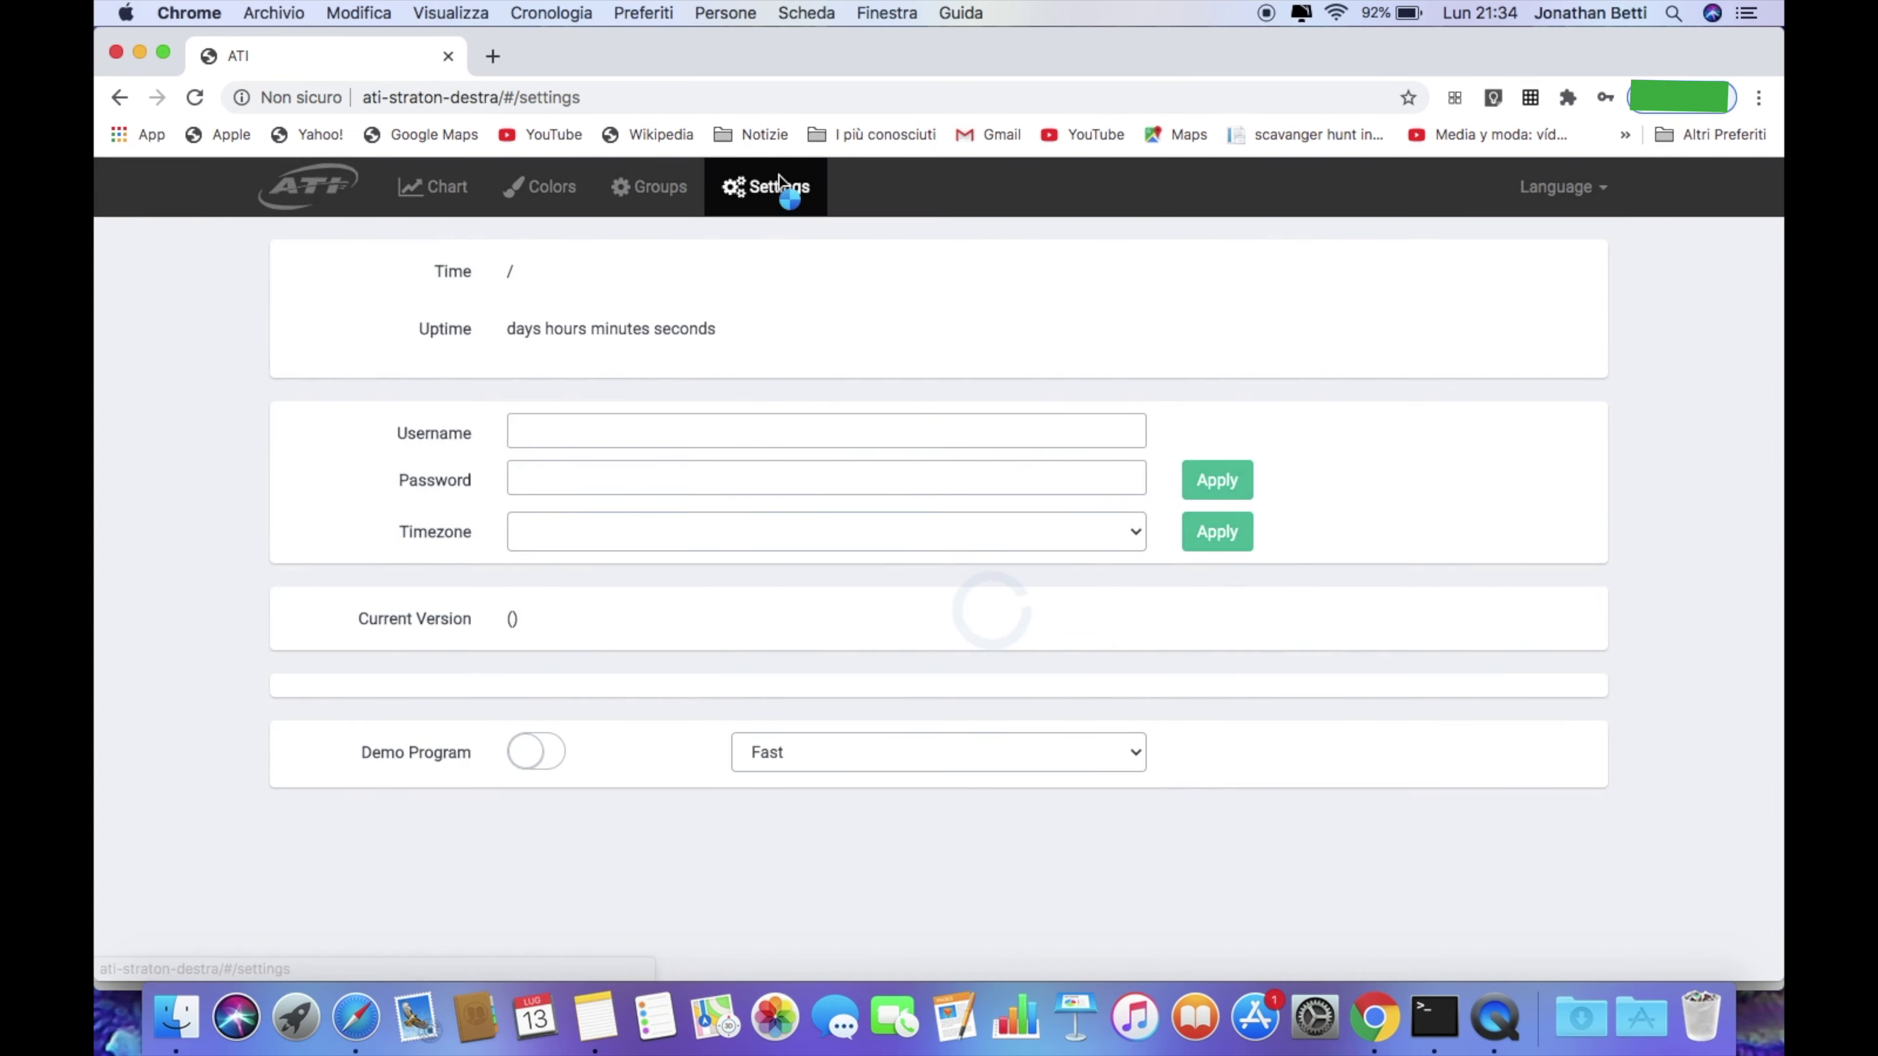
pyautogui.scroll(-1, 666, 591)
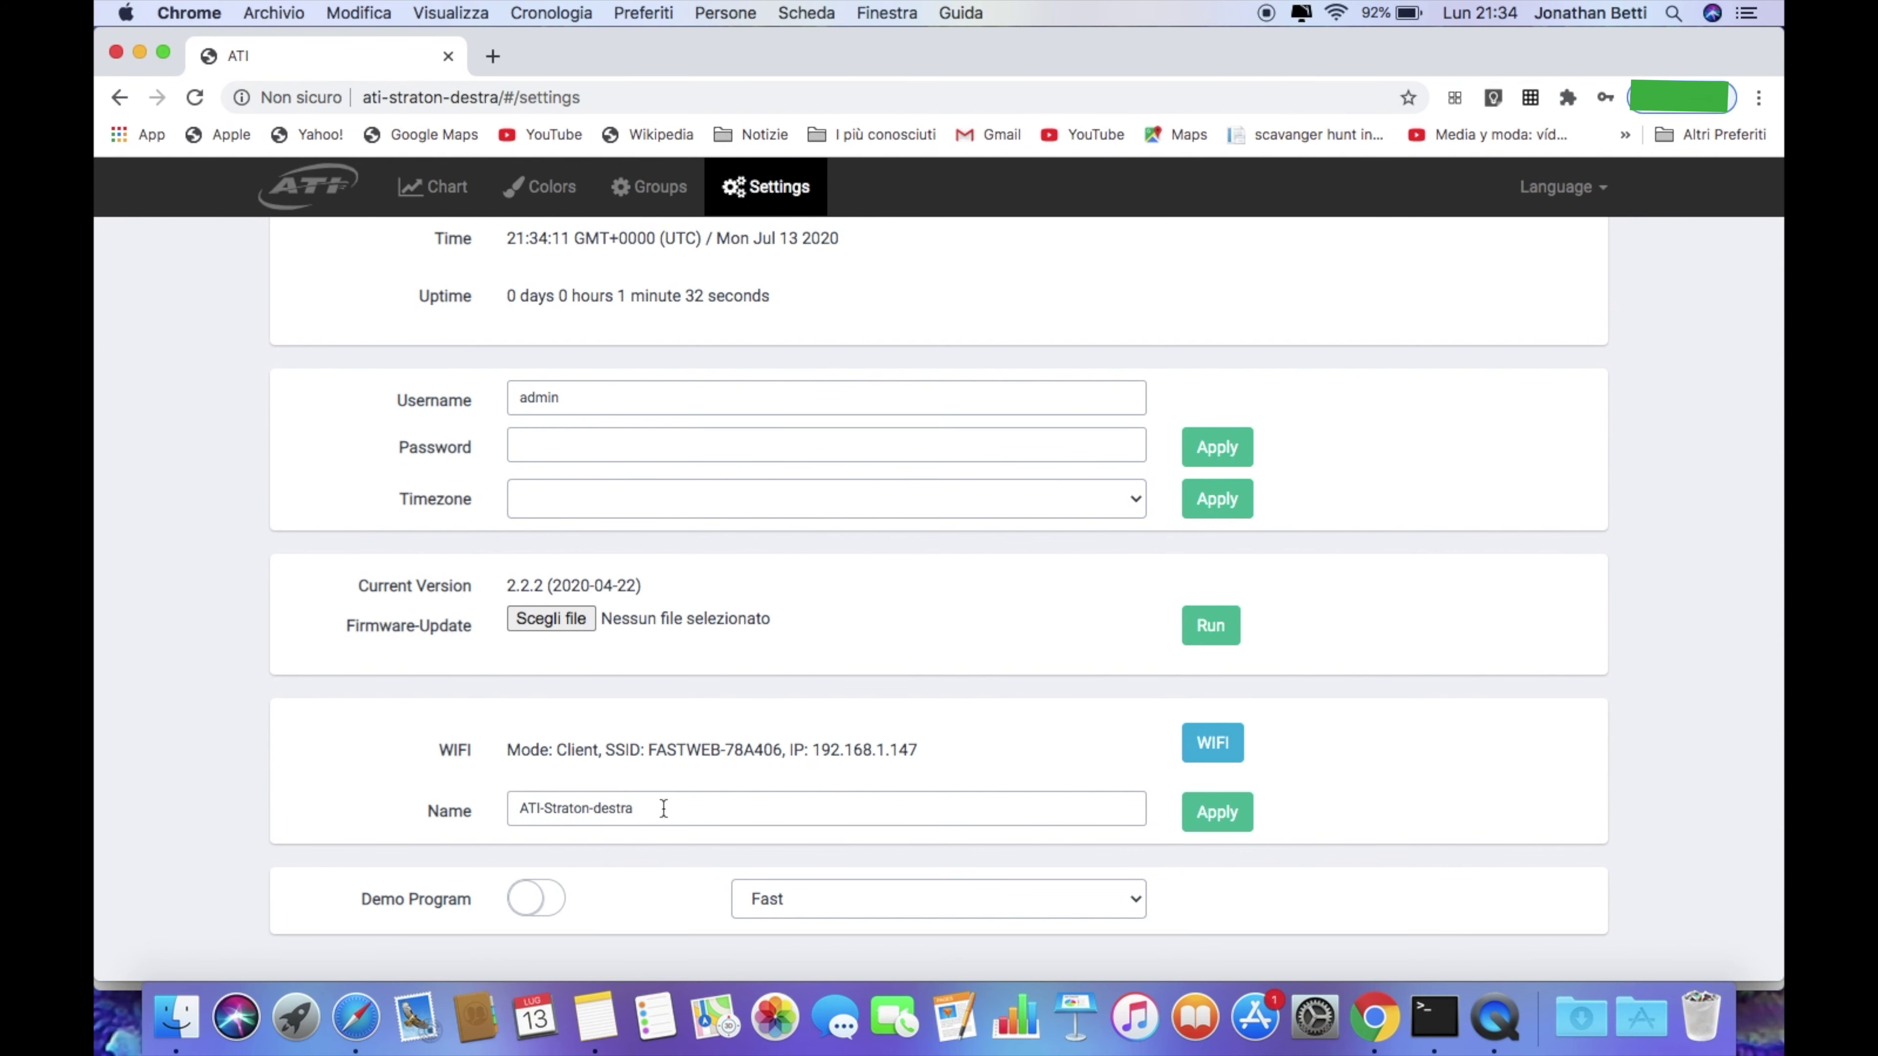
pyautogui.scroll(1, 664, 808)
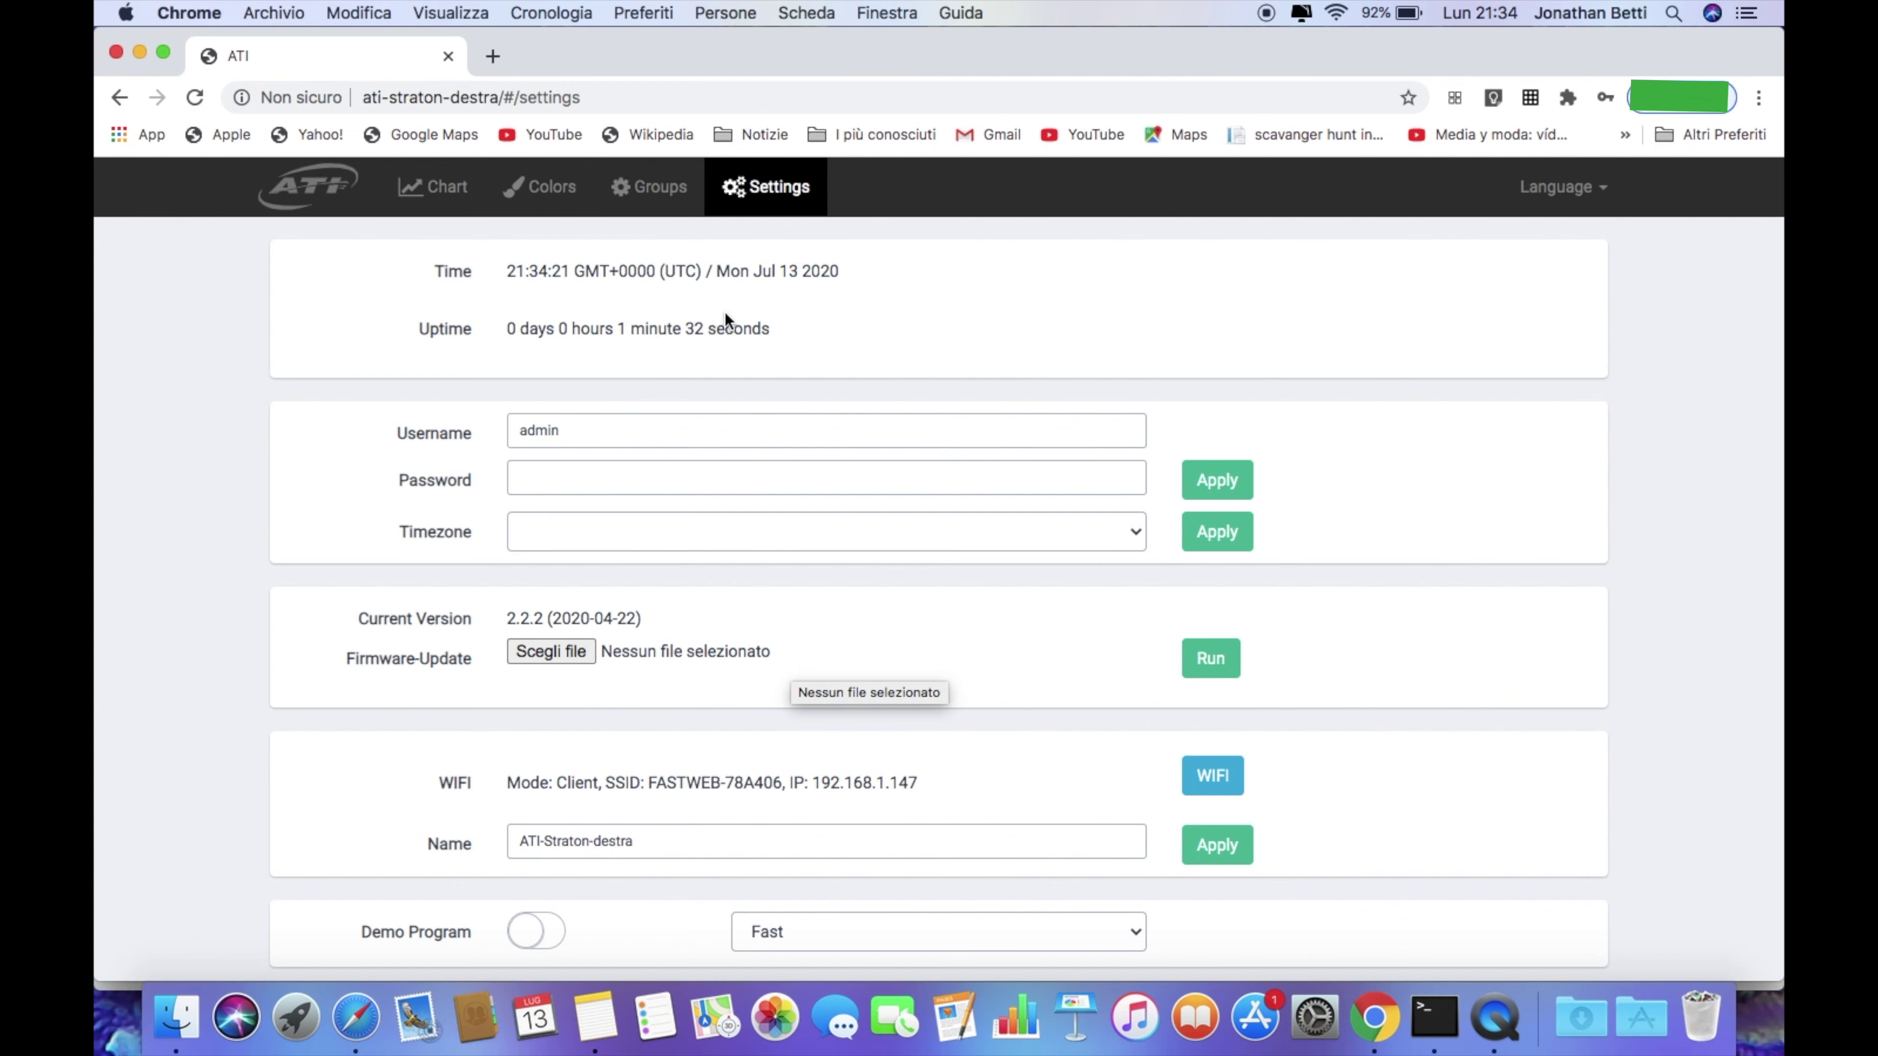
# Scroll through the Front, Middle and Rear groups, then show the Colors presets list
pyautogui.click(679, 201)
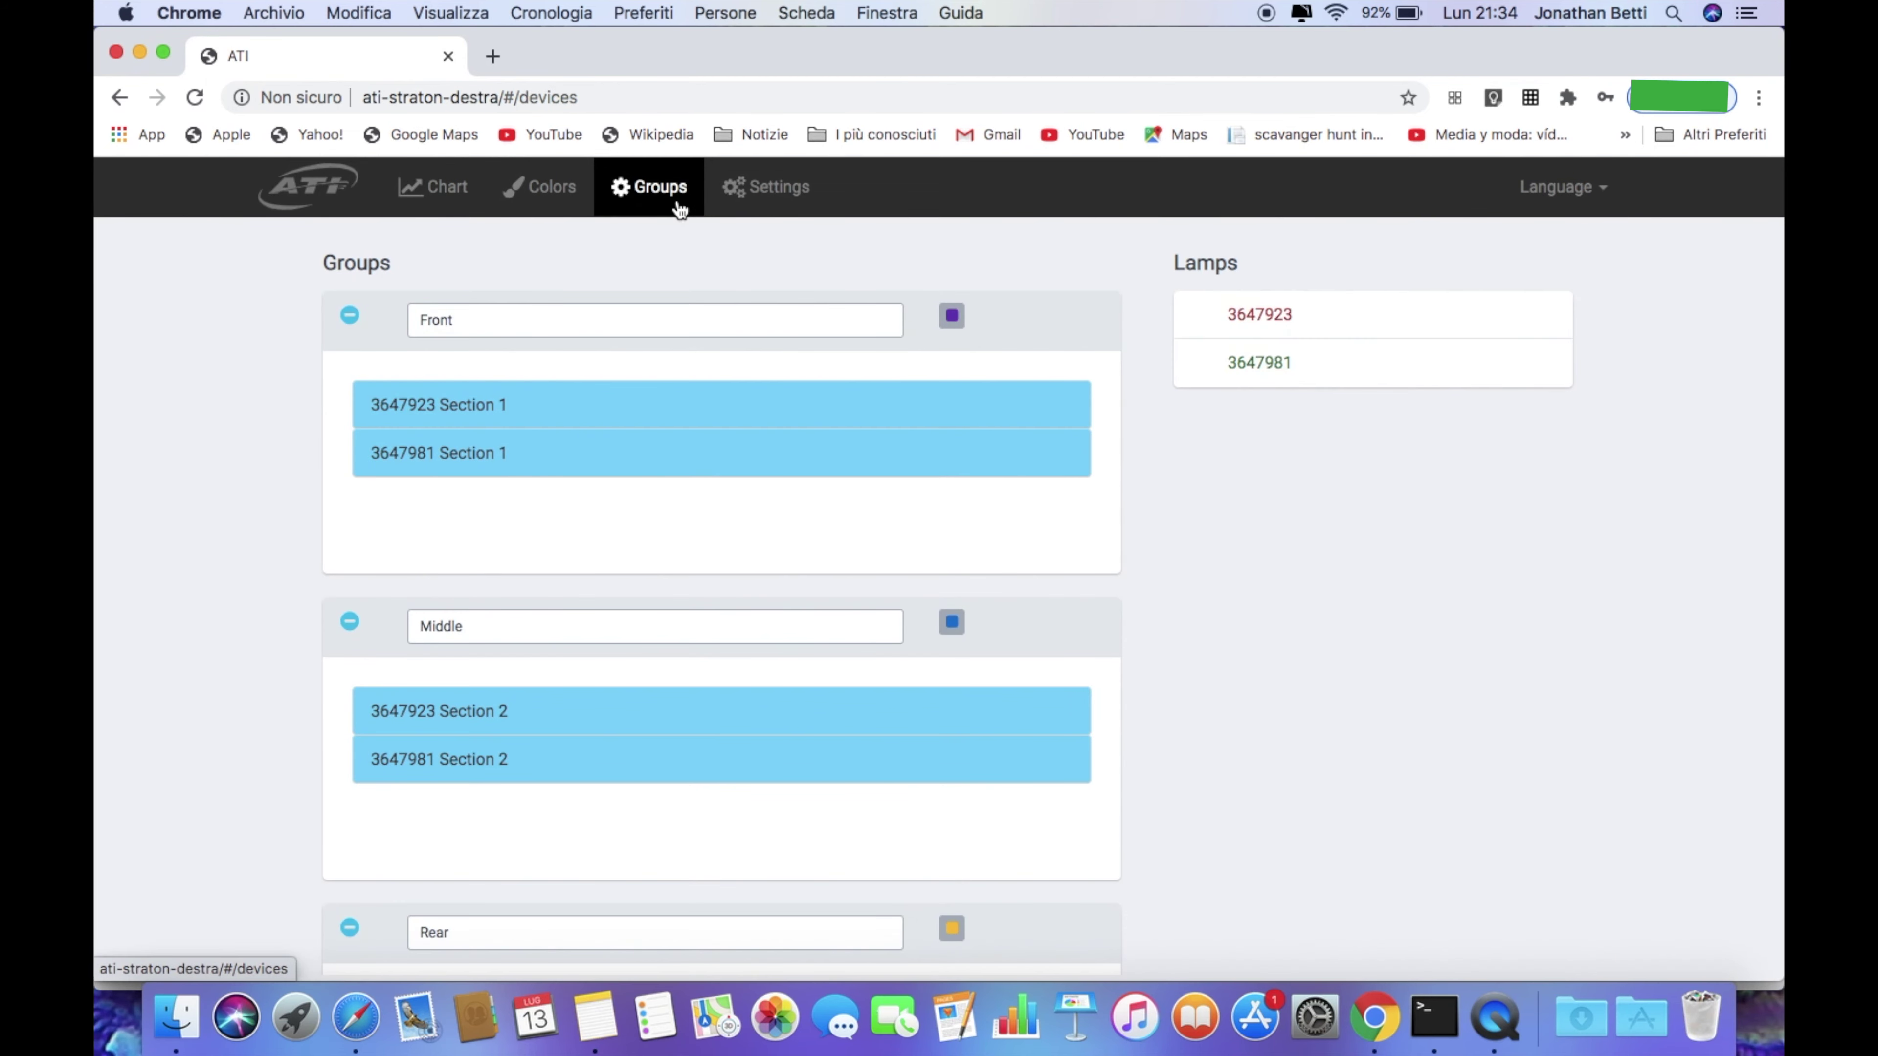
pyautogui.scroll(-5, 510, 486)
pyautogui.scroll(-2, 499, 743)
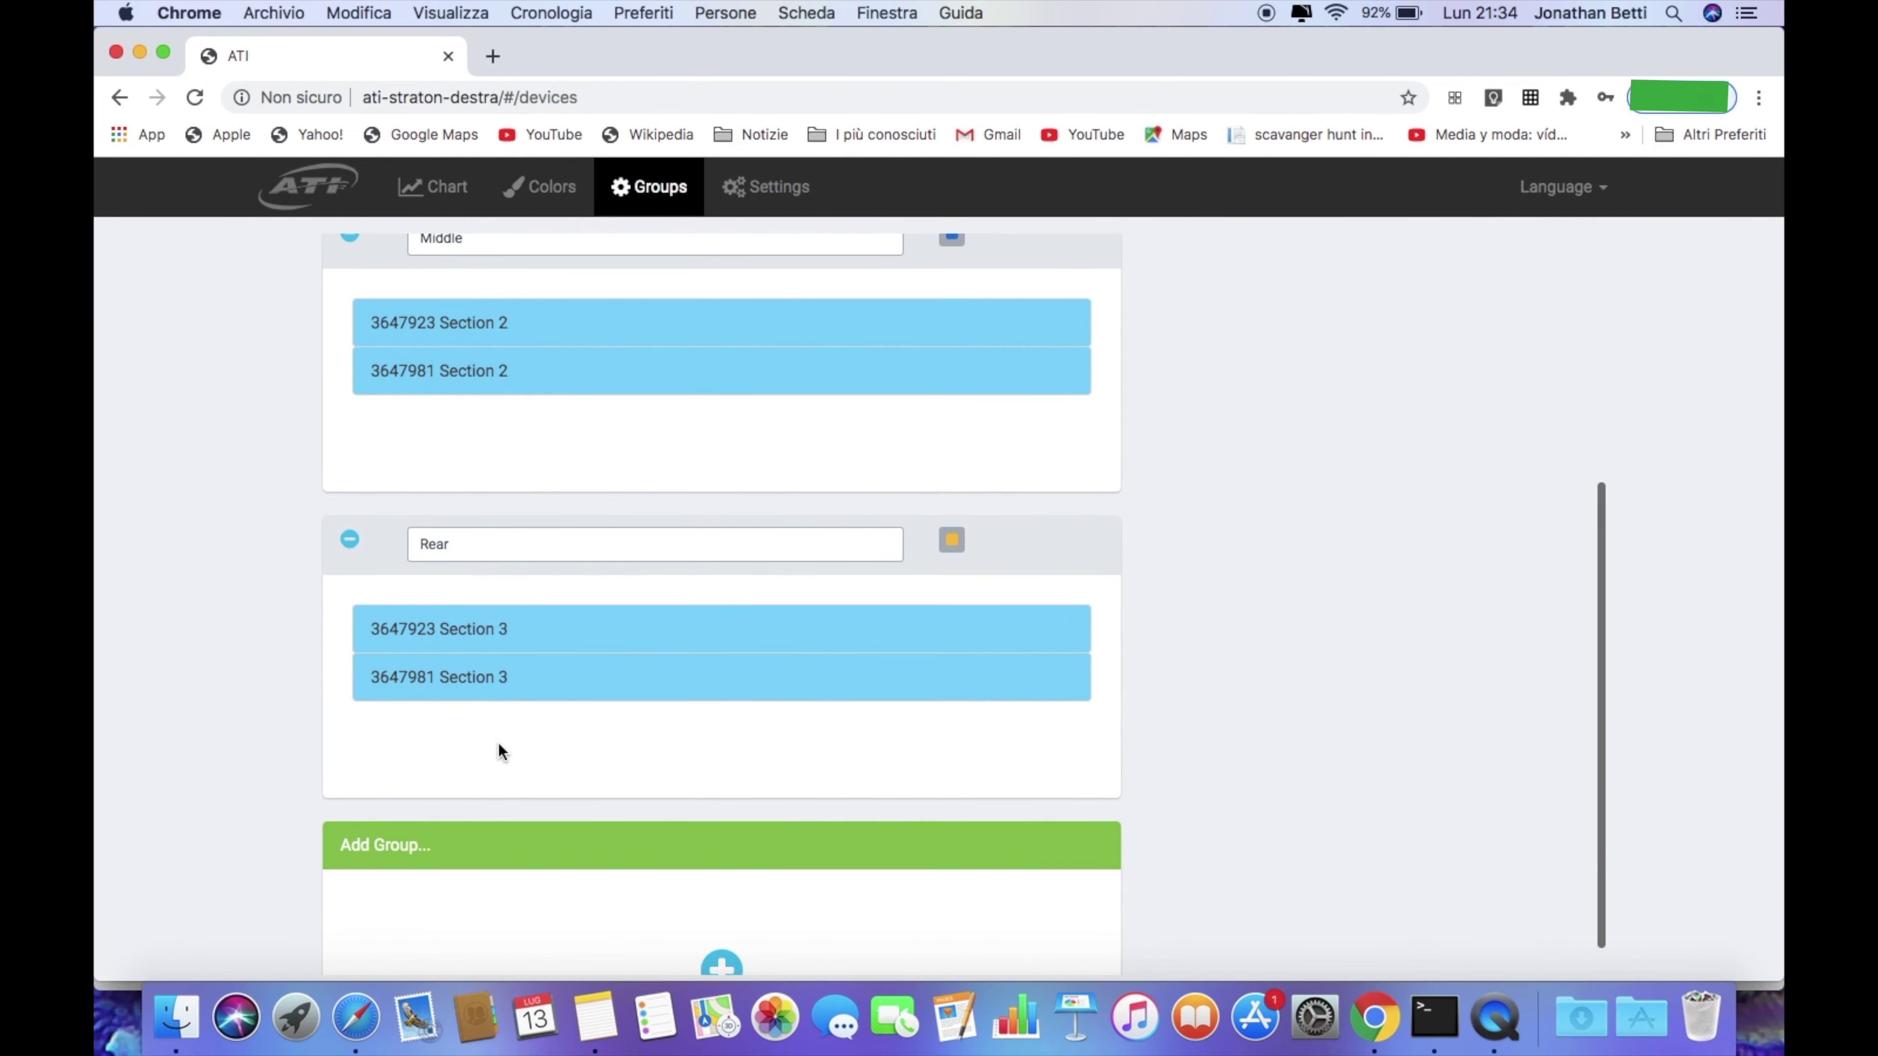
pyautogui.scroll(4, 516, 722)
pyautogui.scroll(2, 498, 385)
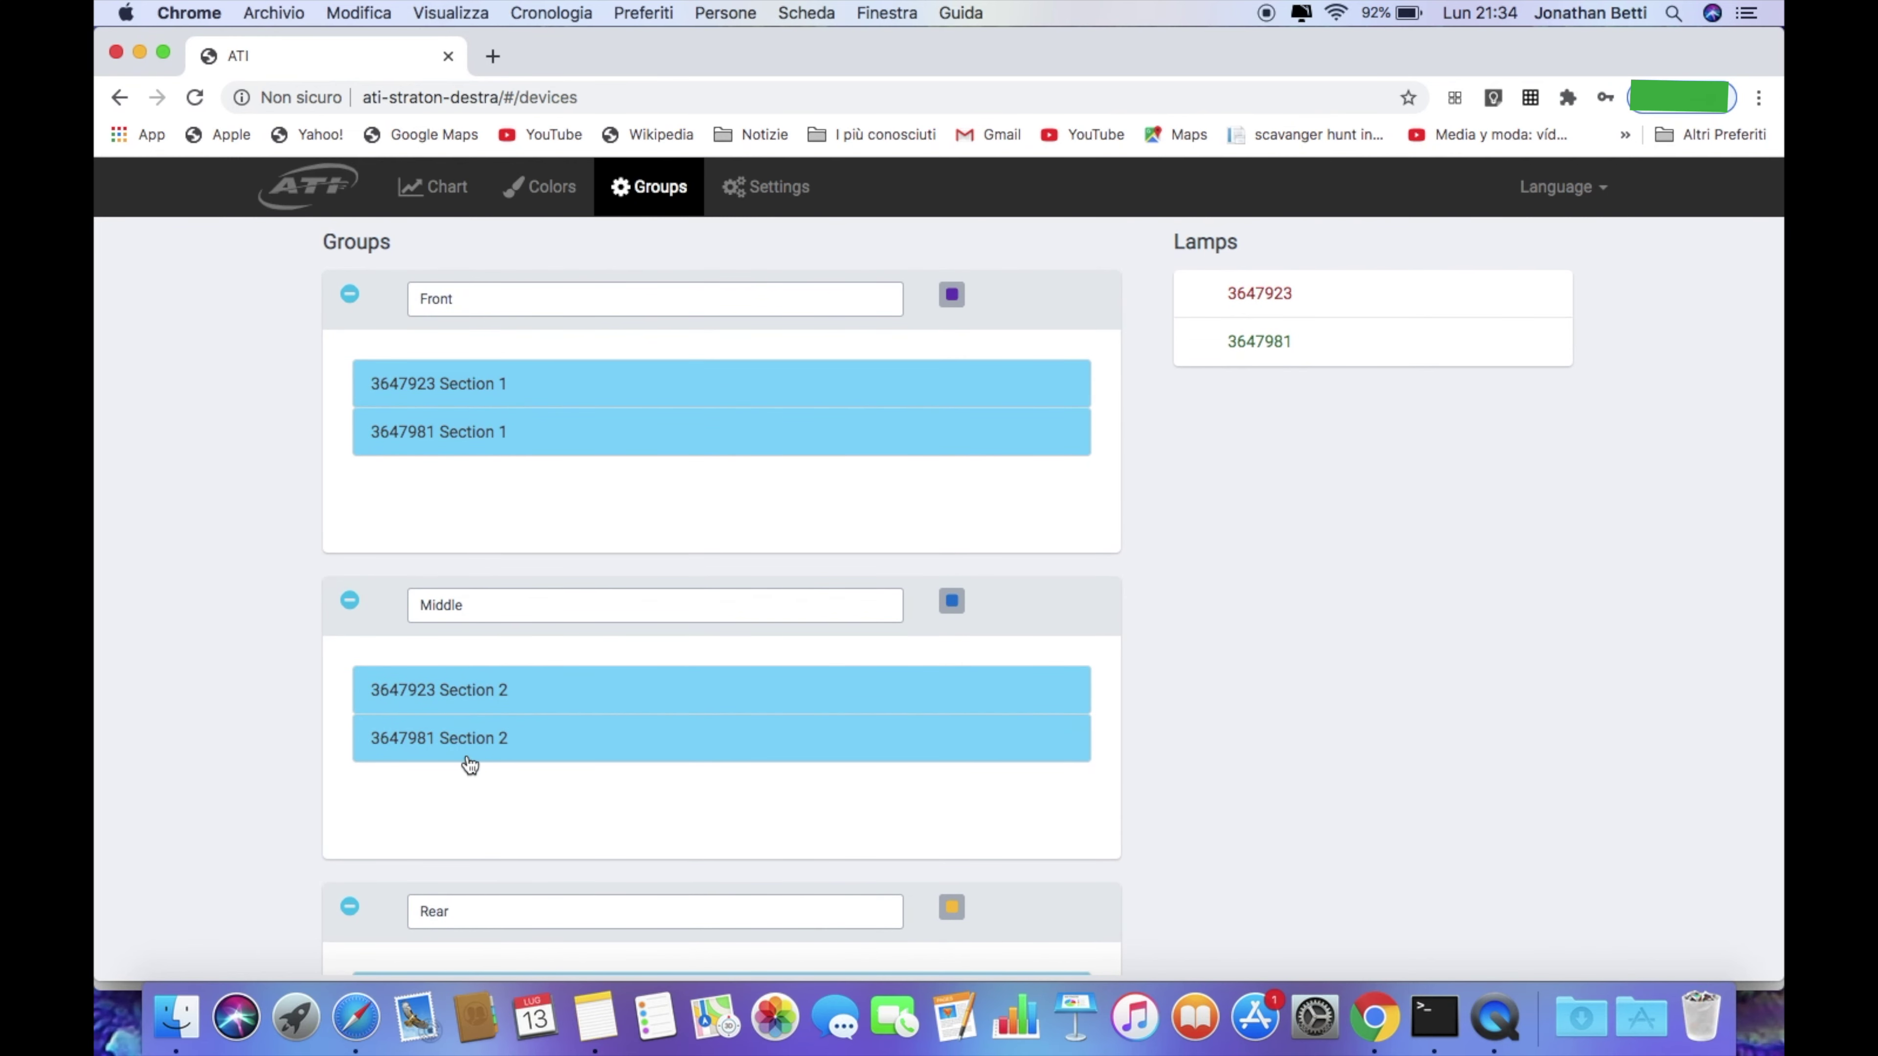
pyautogui.scroll(-5, 465, 759)
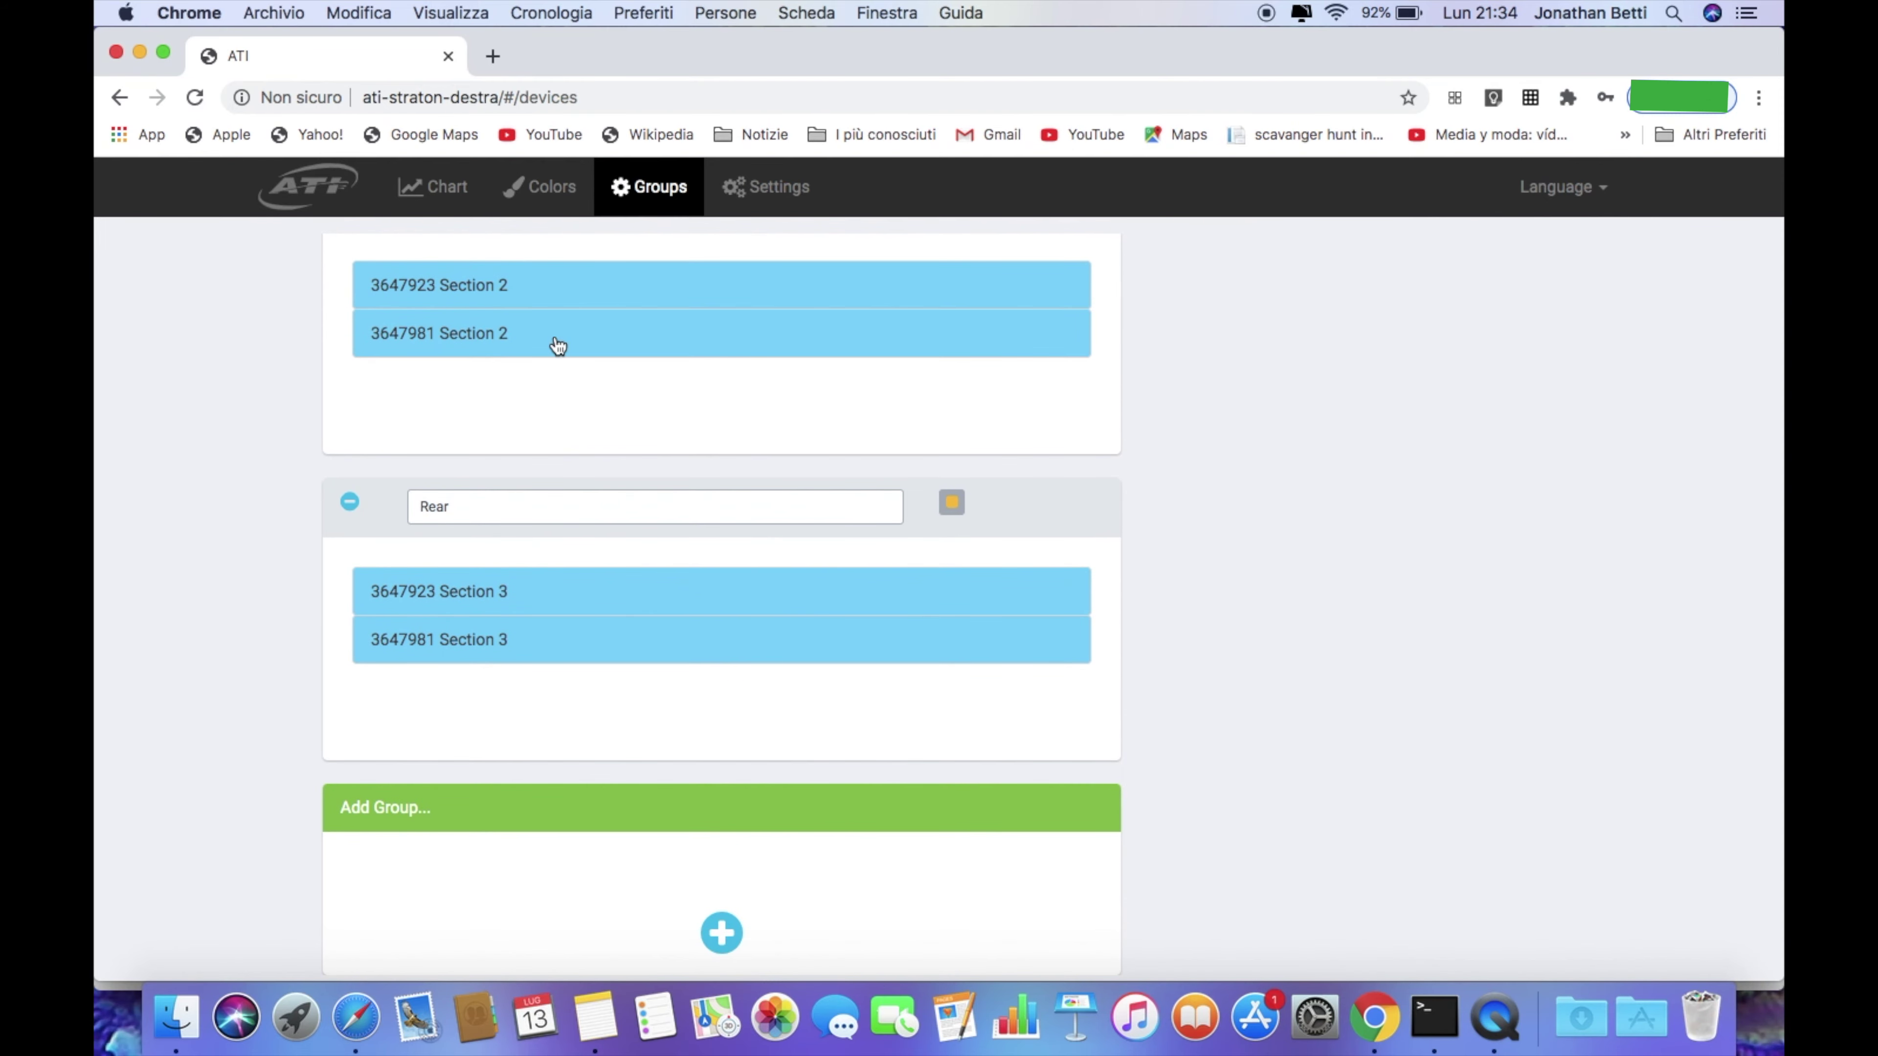
pyautogui.scroll(5, 558, 346)
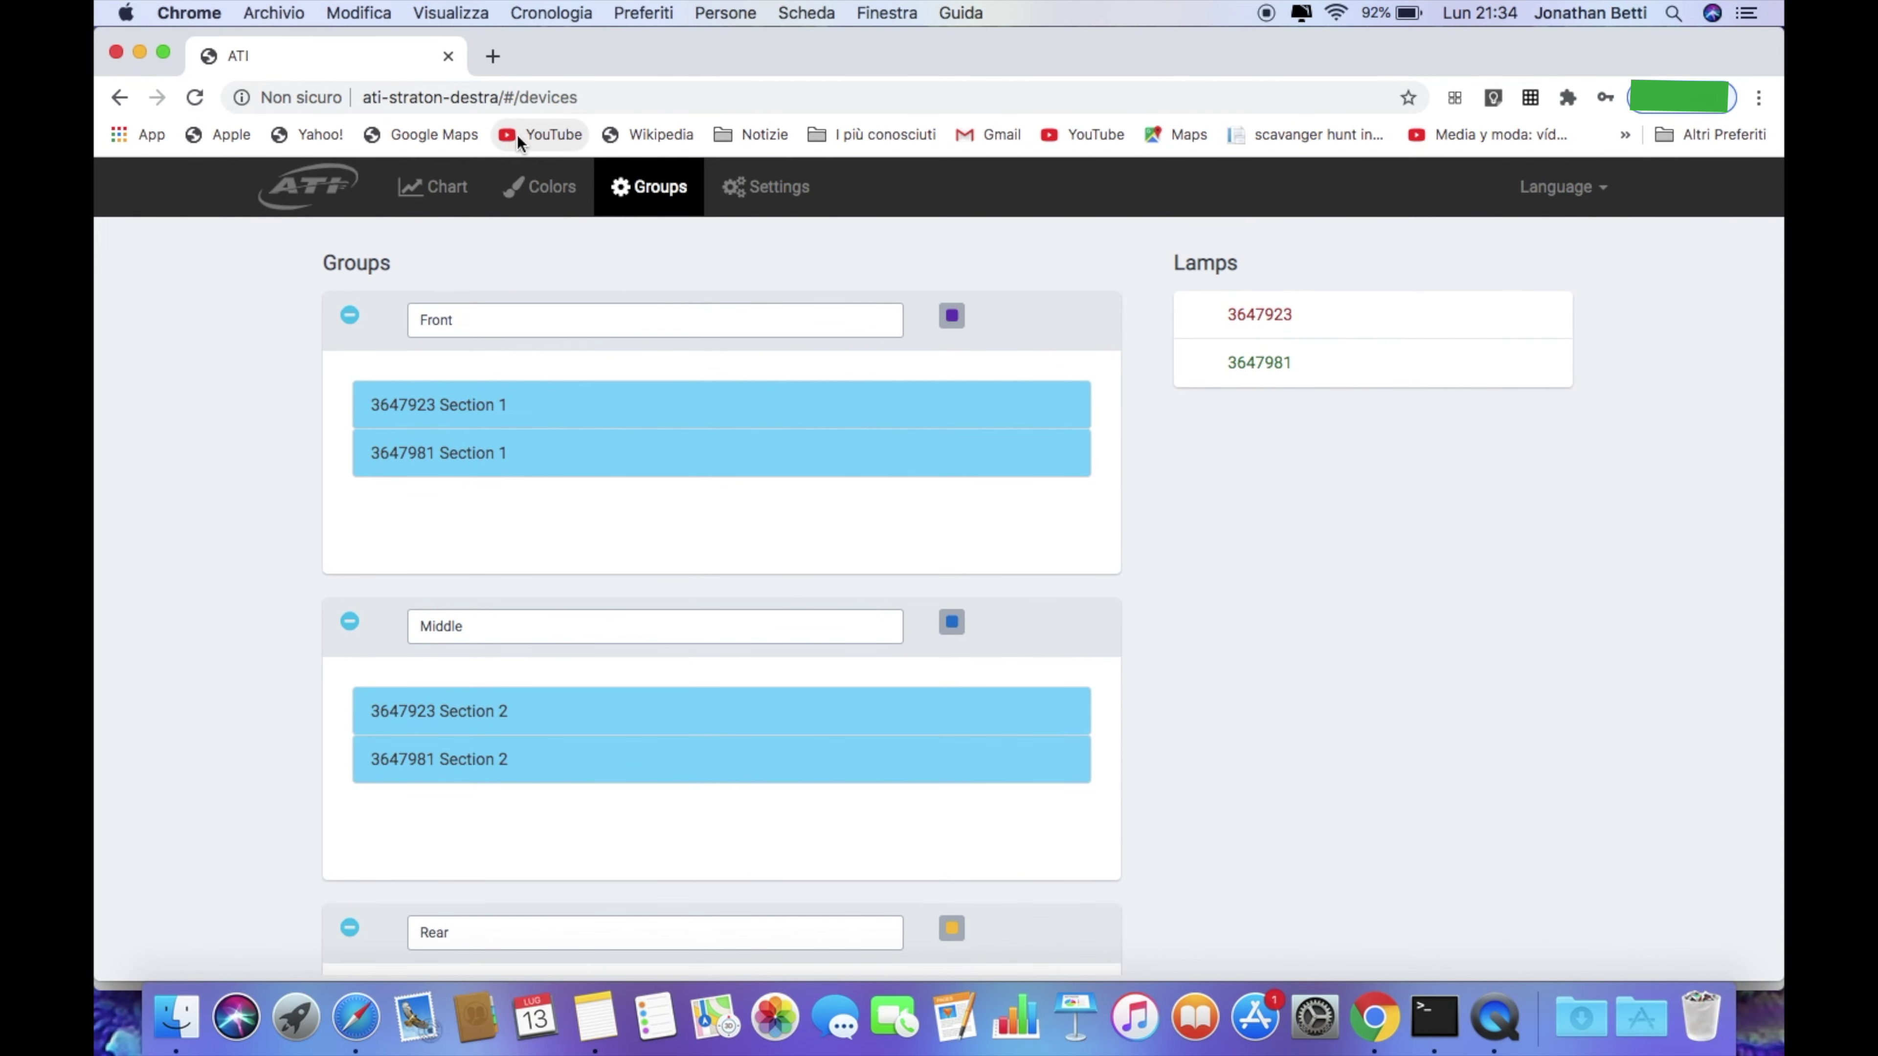
pyautogui.click(558, 186)
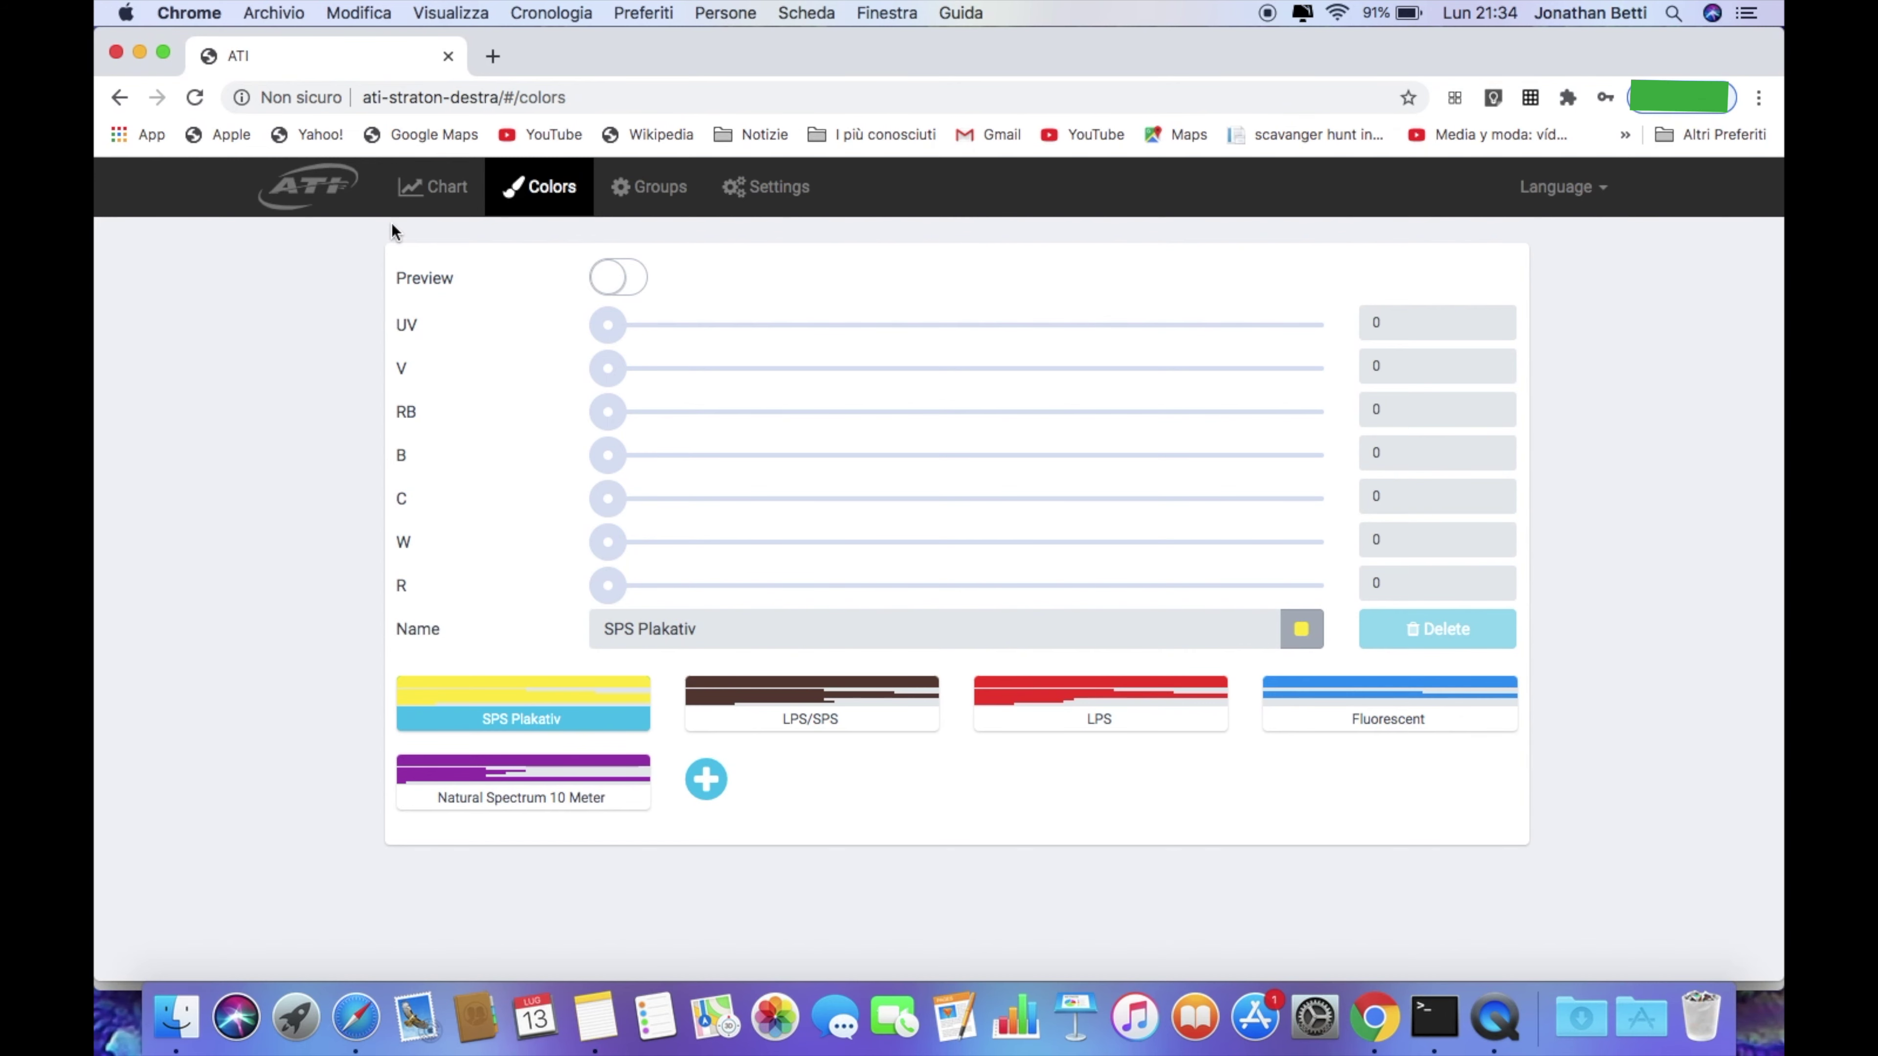
# Glance at the daily chart, return to Colors, and switch on live Preview of SPS Plakativ
pyautogui.click(432, 190)
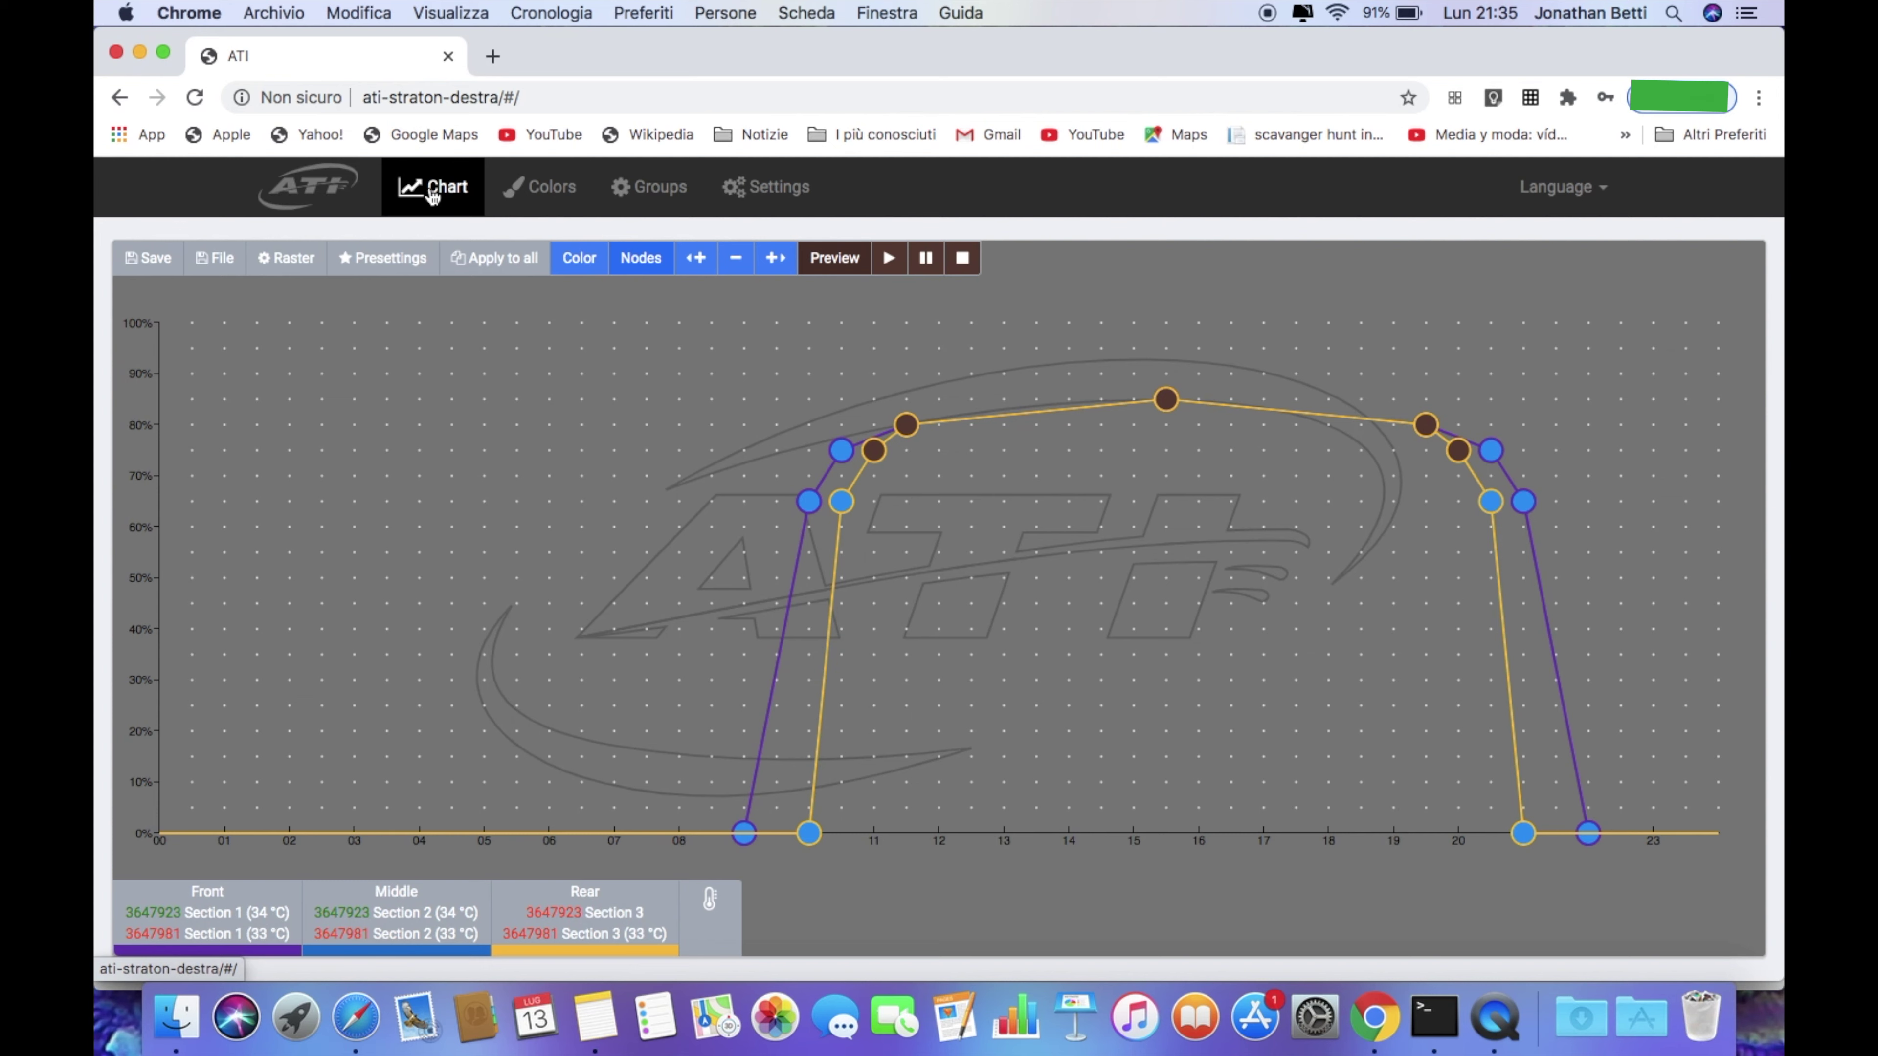
pyautogui.click(542, 193)
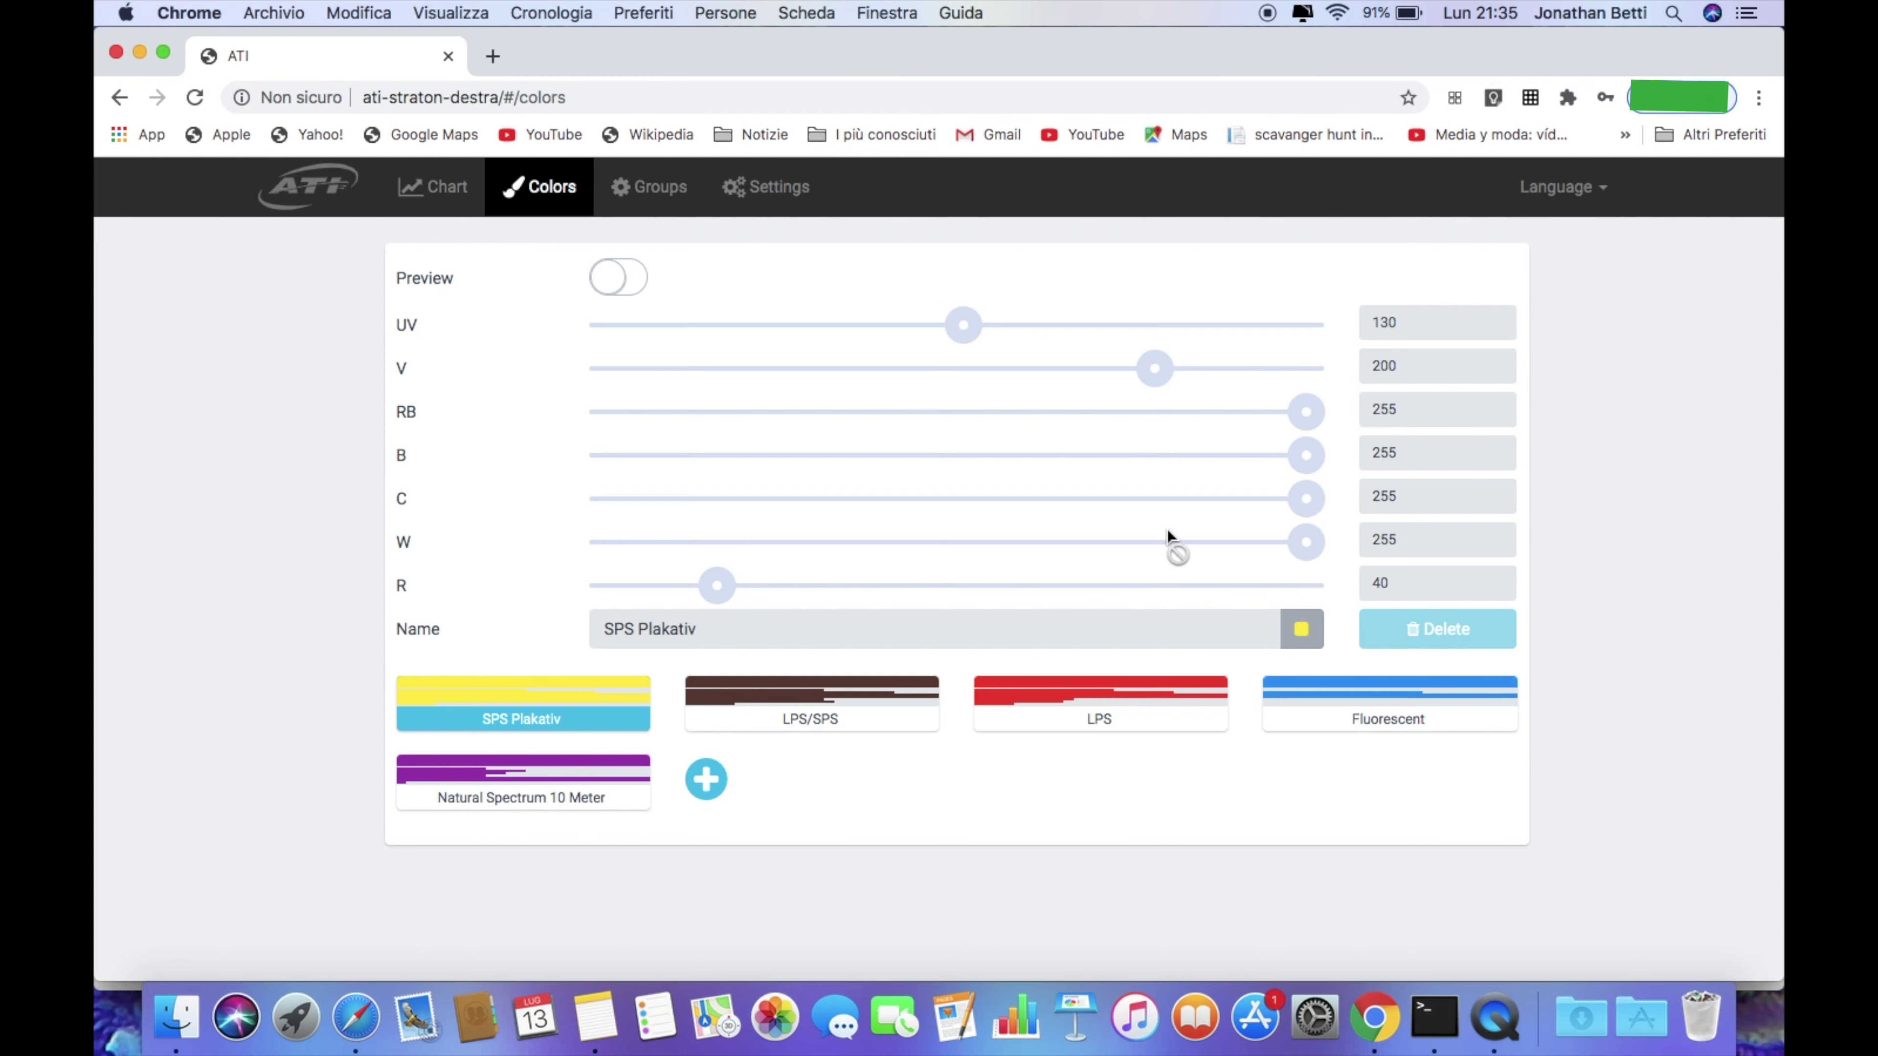
pyautogui.click(612, 278)
# Add a new preset and set UV, V, RB, B, C, W and R channels to 255
pyautogui.click(706, 779)
pyautogui.click(740, 786)
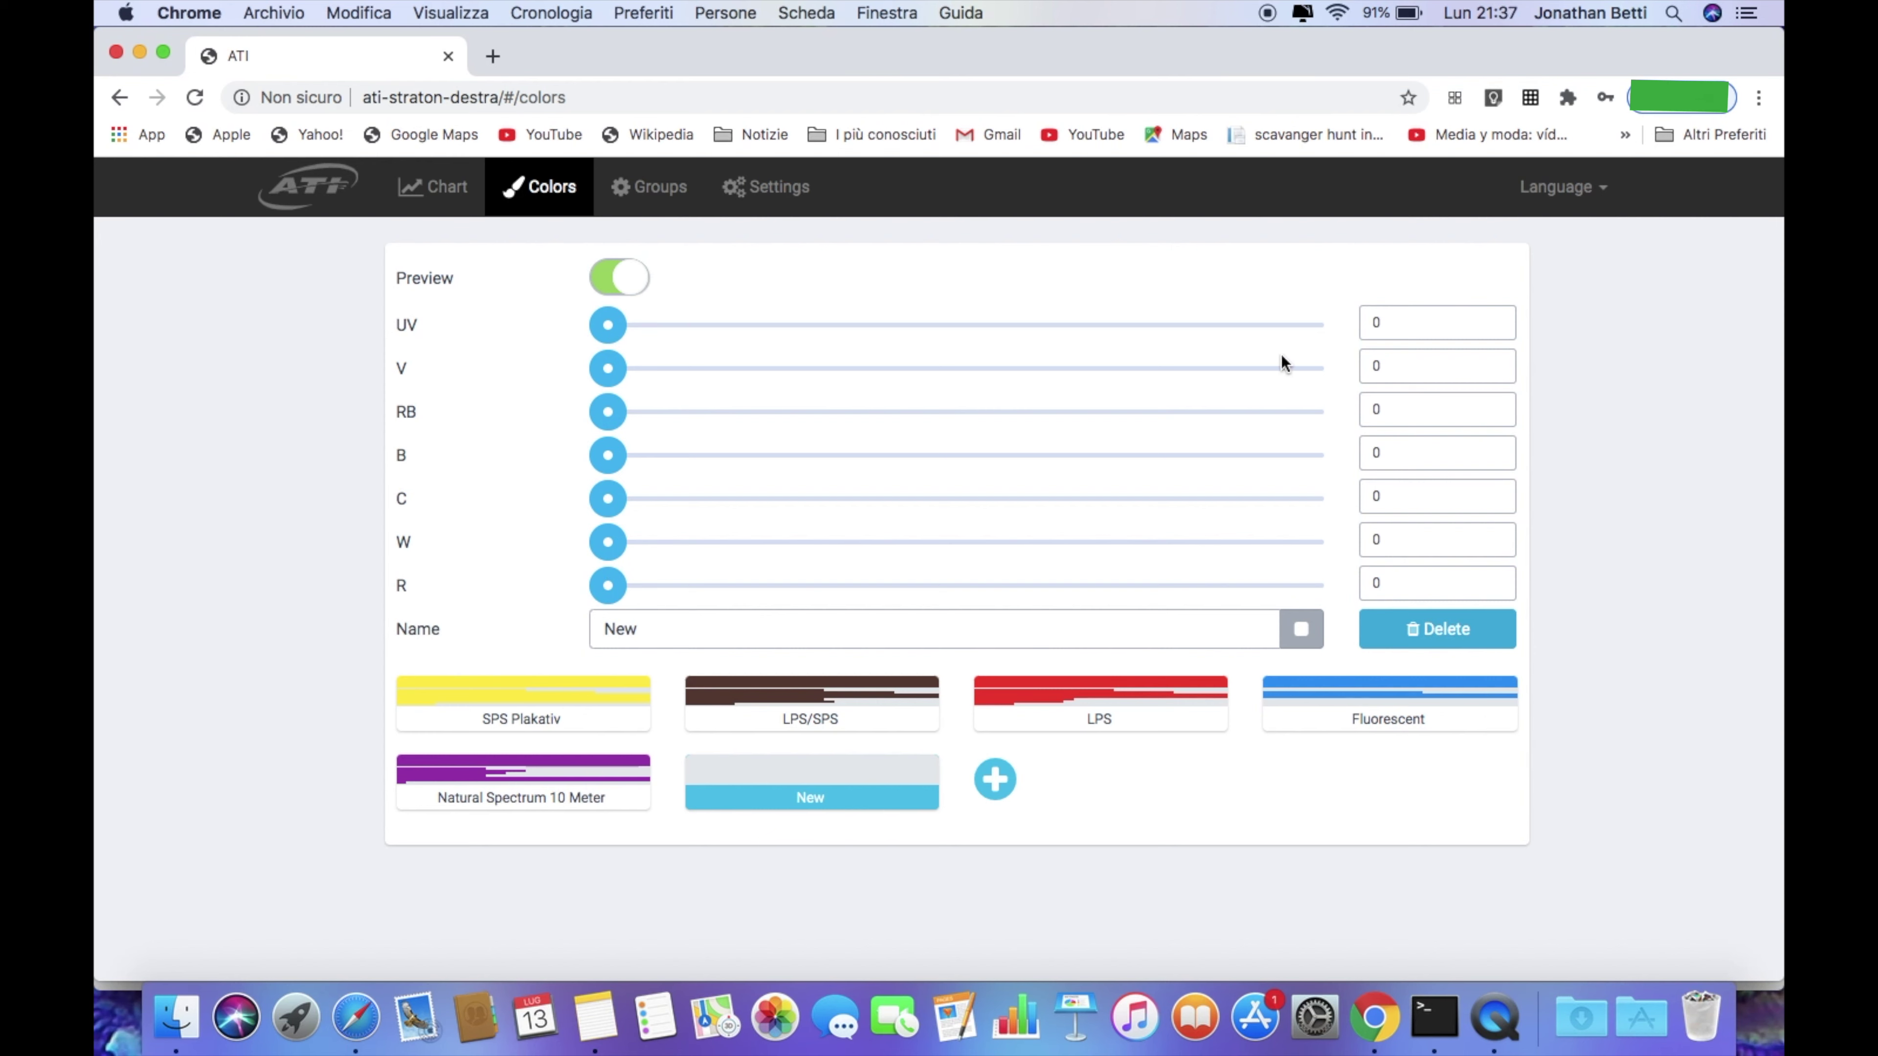
pyautogui.click(1322, 327)
pyautogui.click(1318, 368)
pyautogui.click(1314, 413)
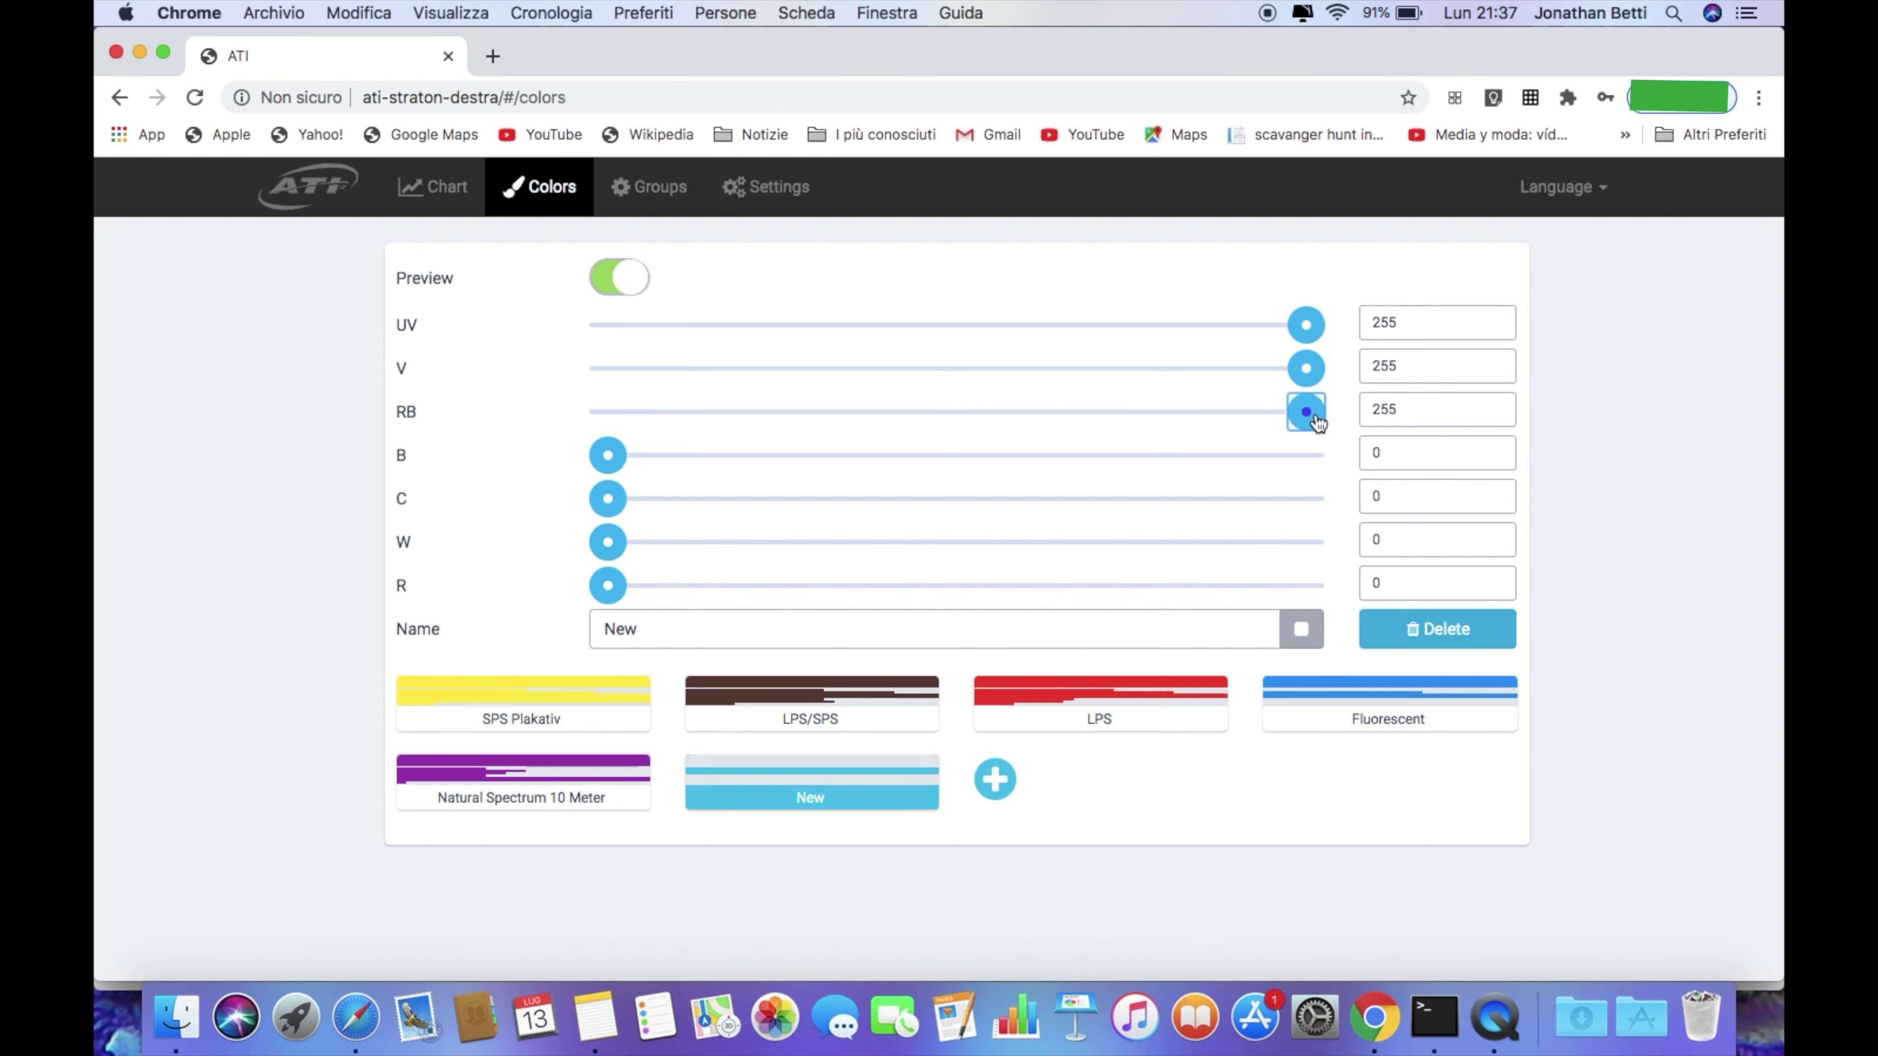
pyautogui.click(1319, 458)
pyautogui.click(1320, 498)
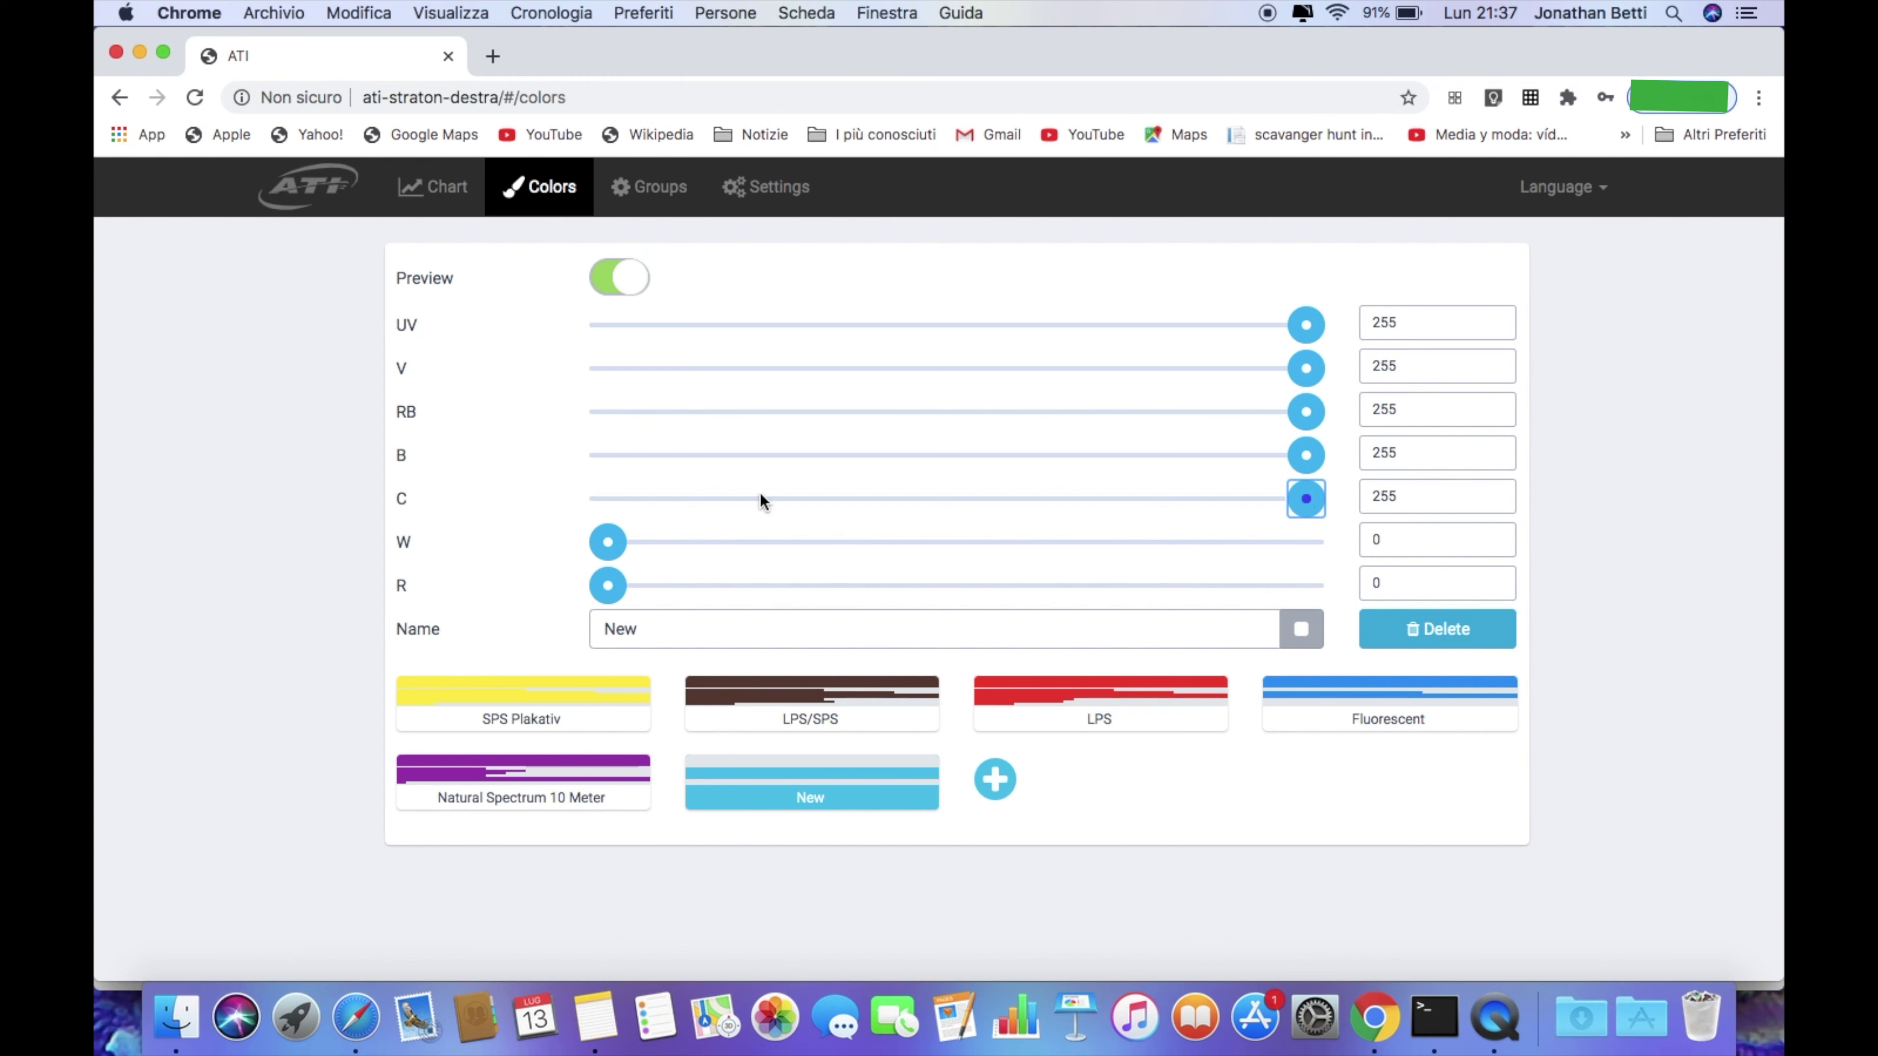
pyautogui.moveTo(617, 540); pyautogui.dragTo(1006, 540)
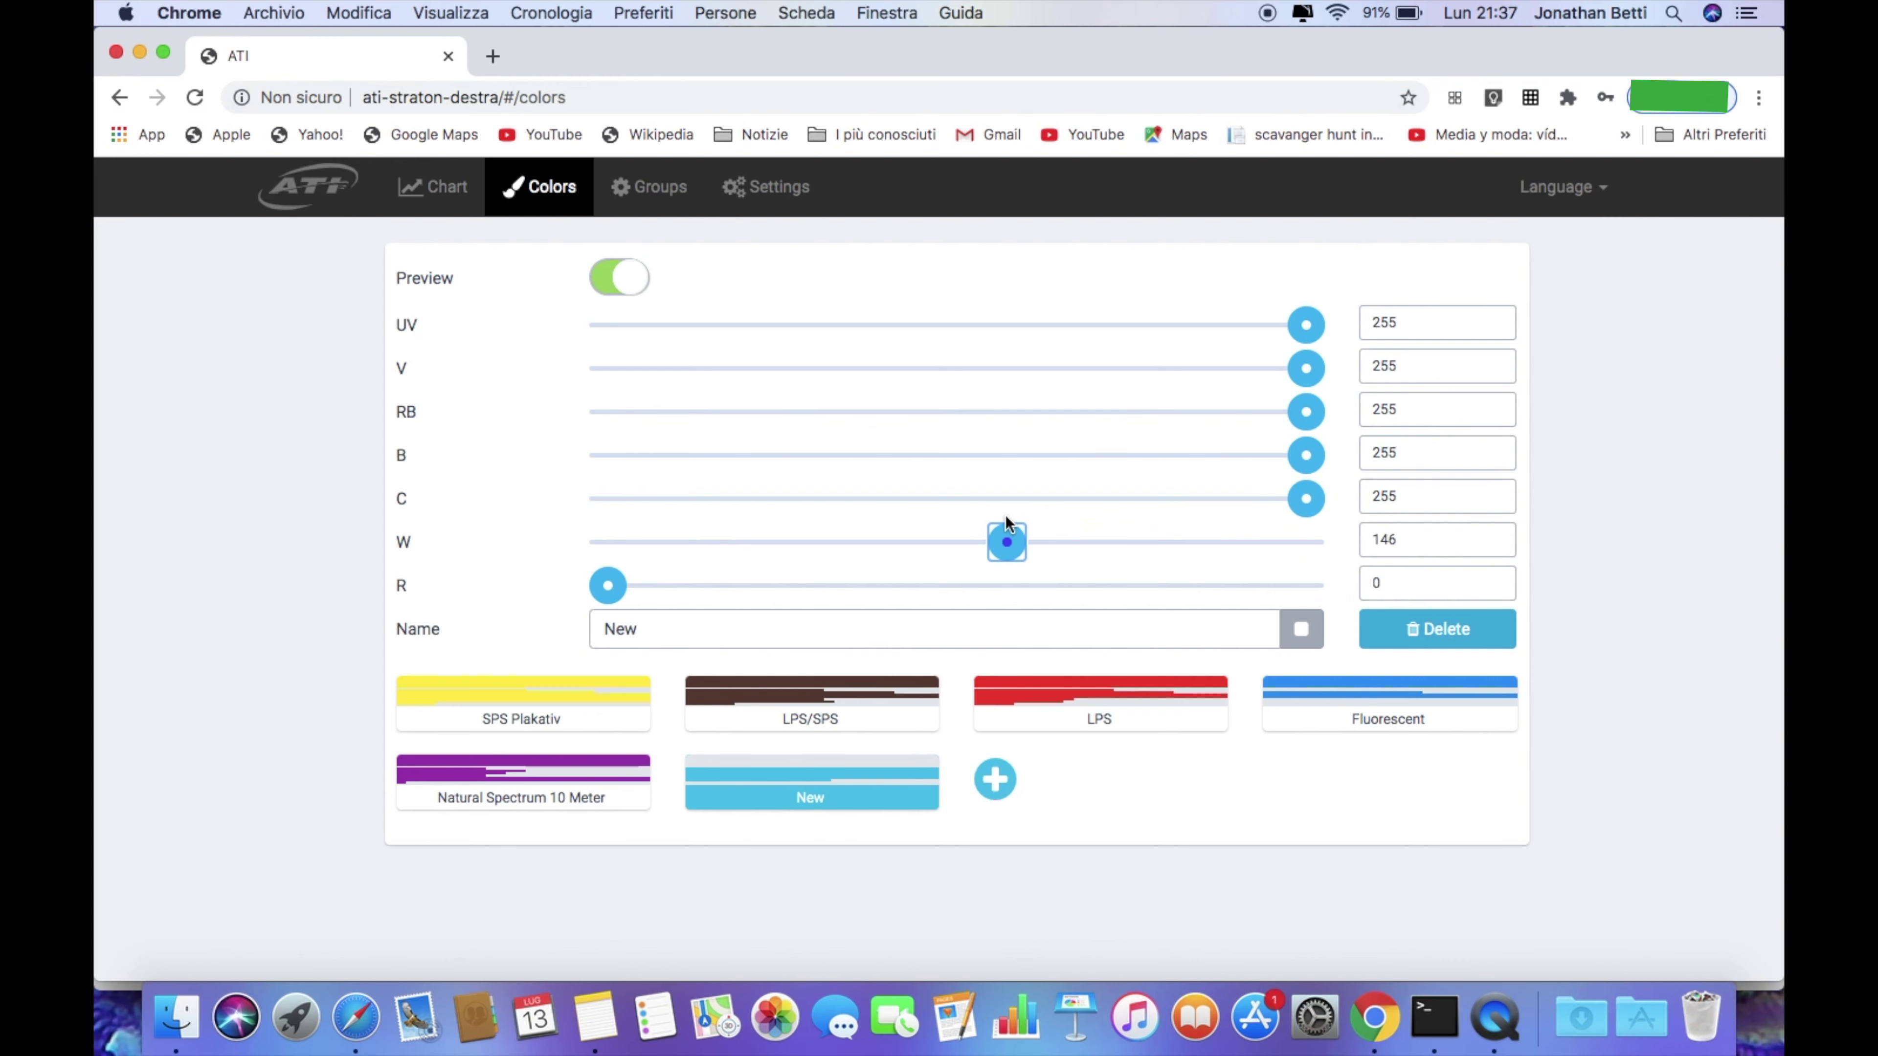
pyautogui.click(1322, 546)
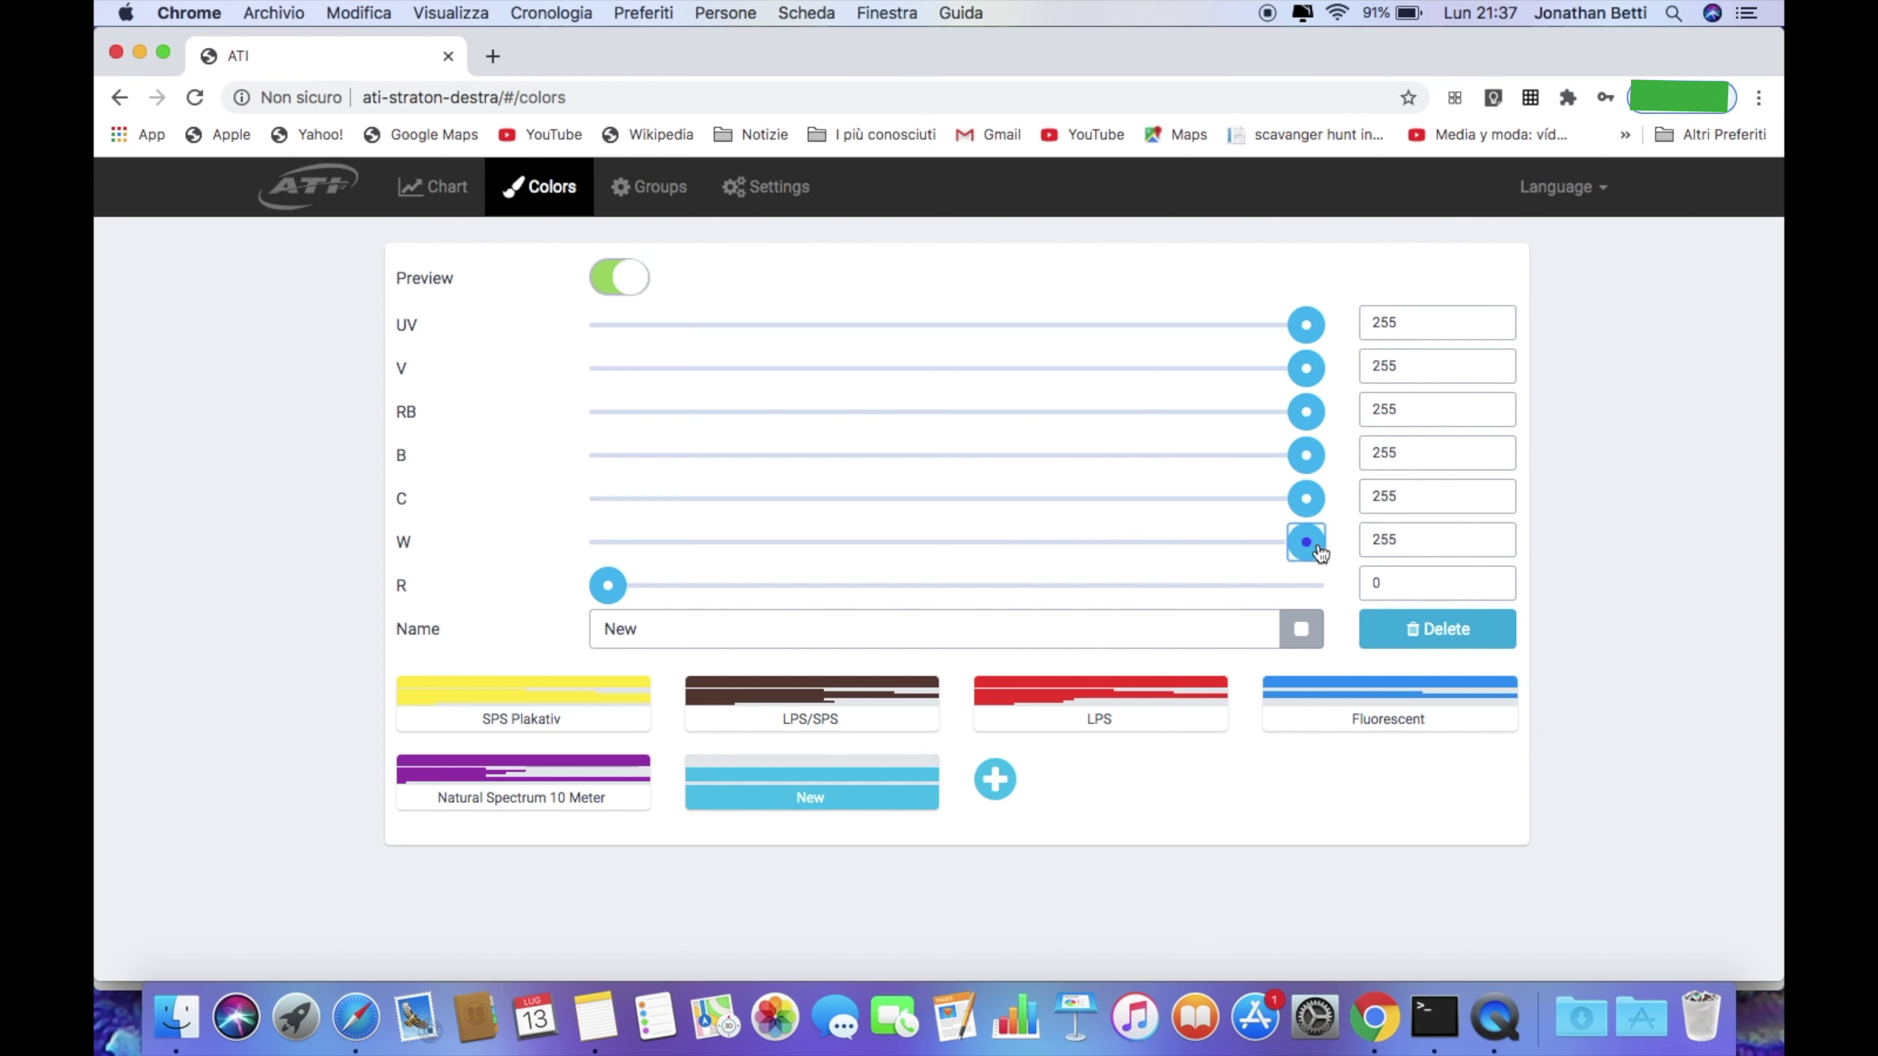
pyautogui.click(1322, 586)
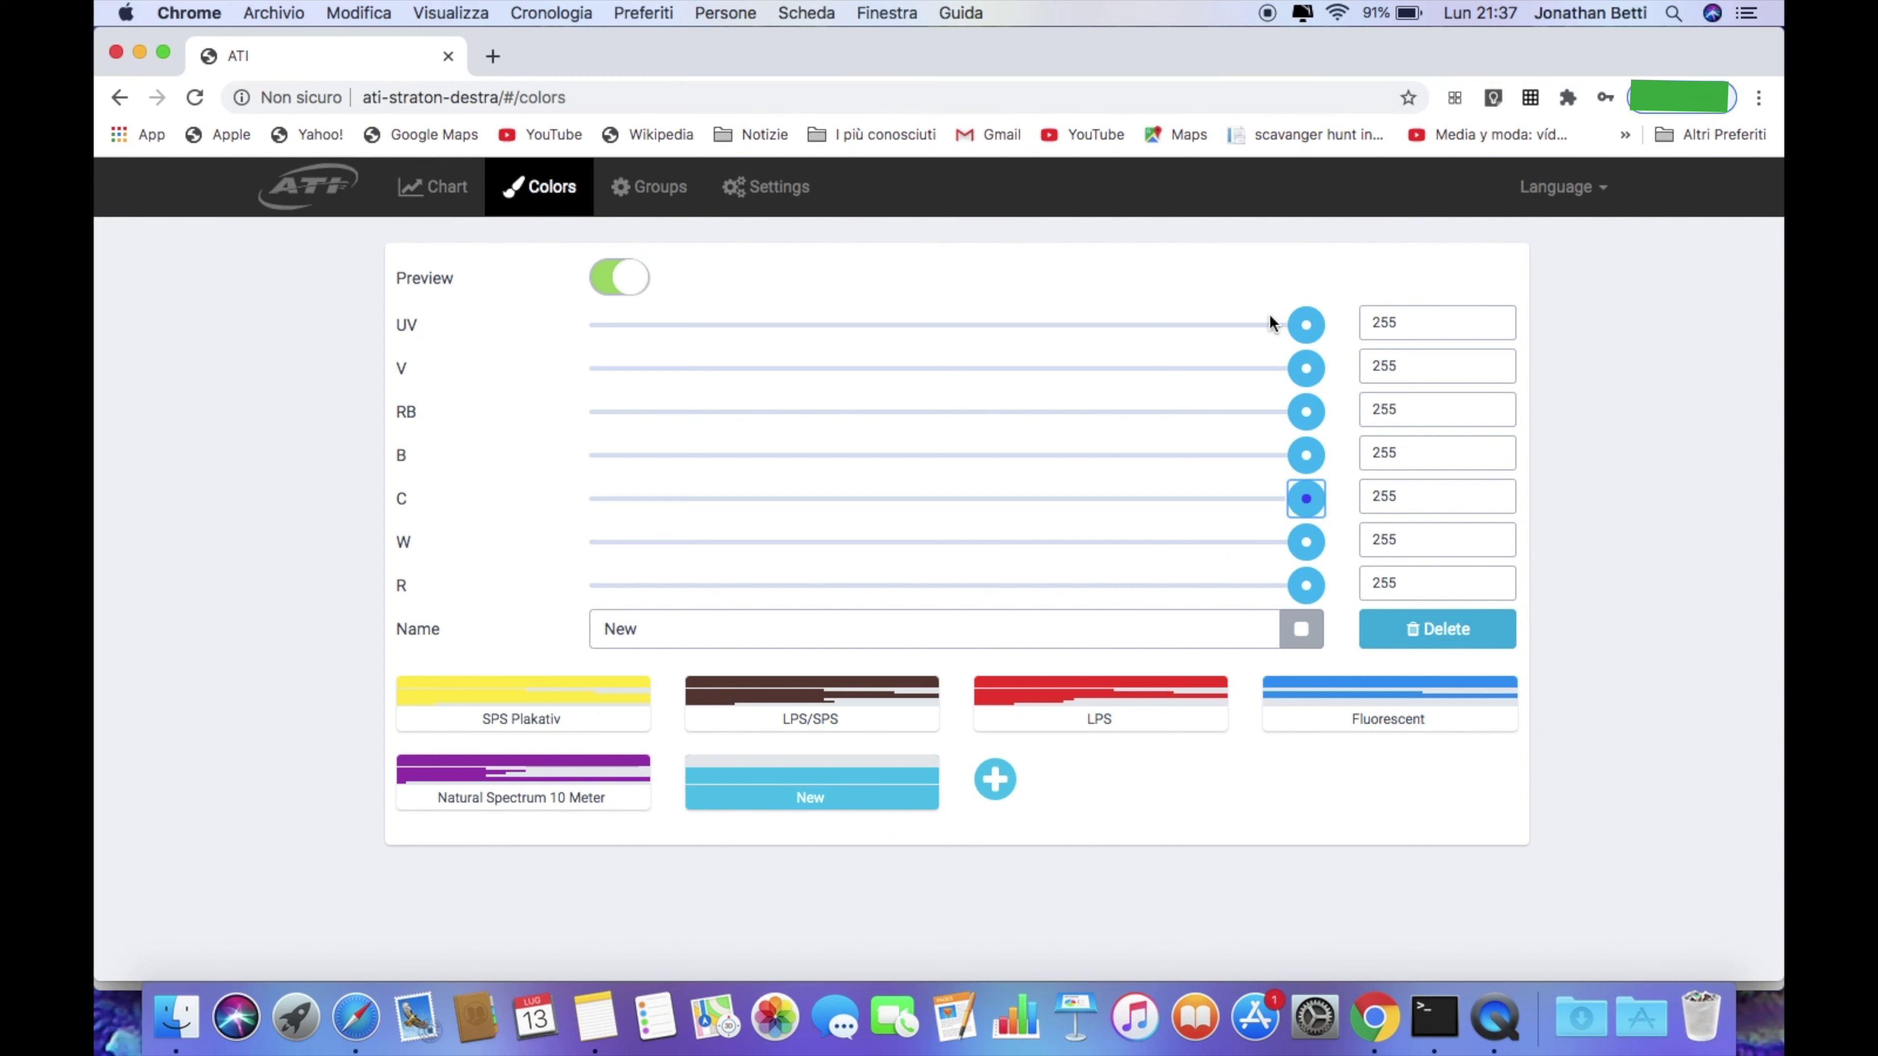
# Name the preset 'Full color' and tag it dark red
pyautogui.click(642, 630)
pyautogui.press('BackSpace')
pyautogui.press('BackSpace')
pyautogui.press('BackSpace')
pyautogui.write('Full color')
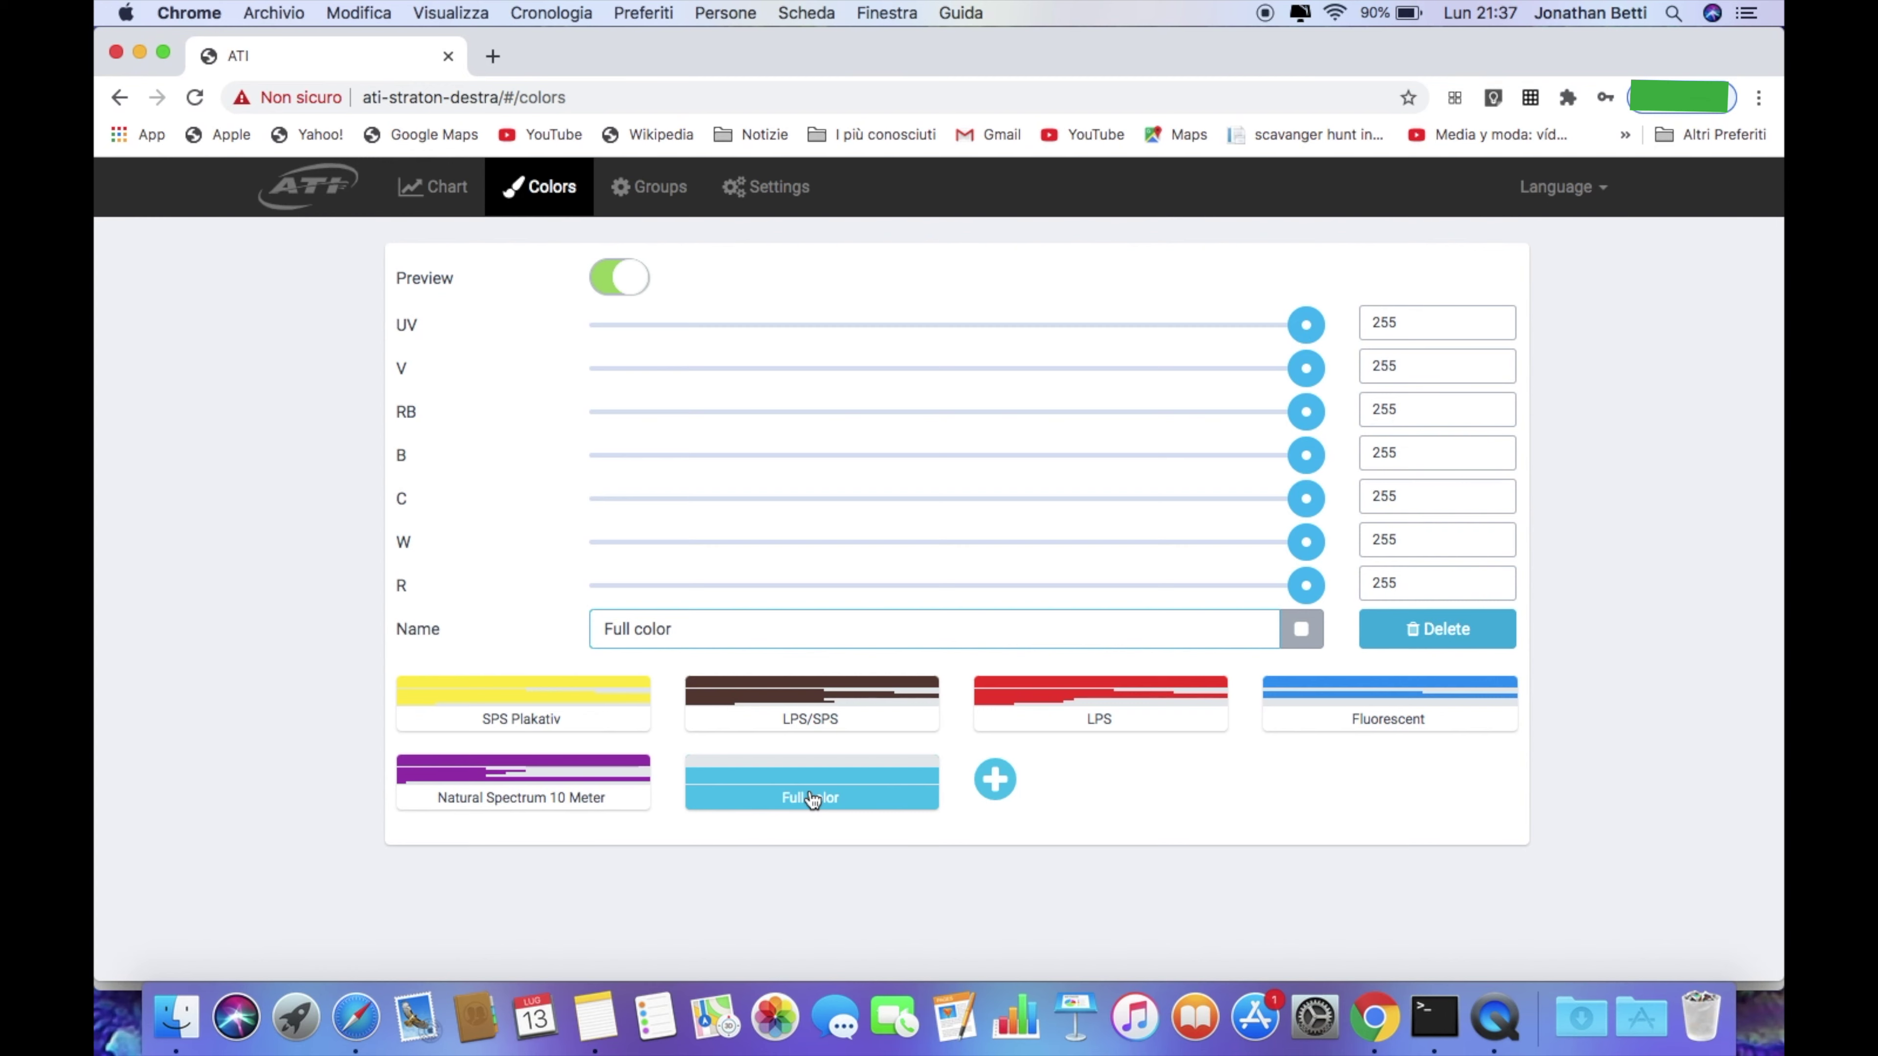
pyautogui.click(1301, 630)
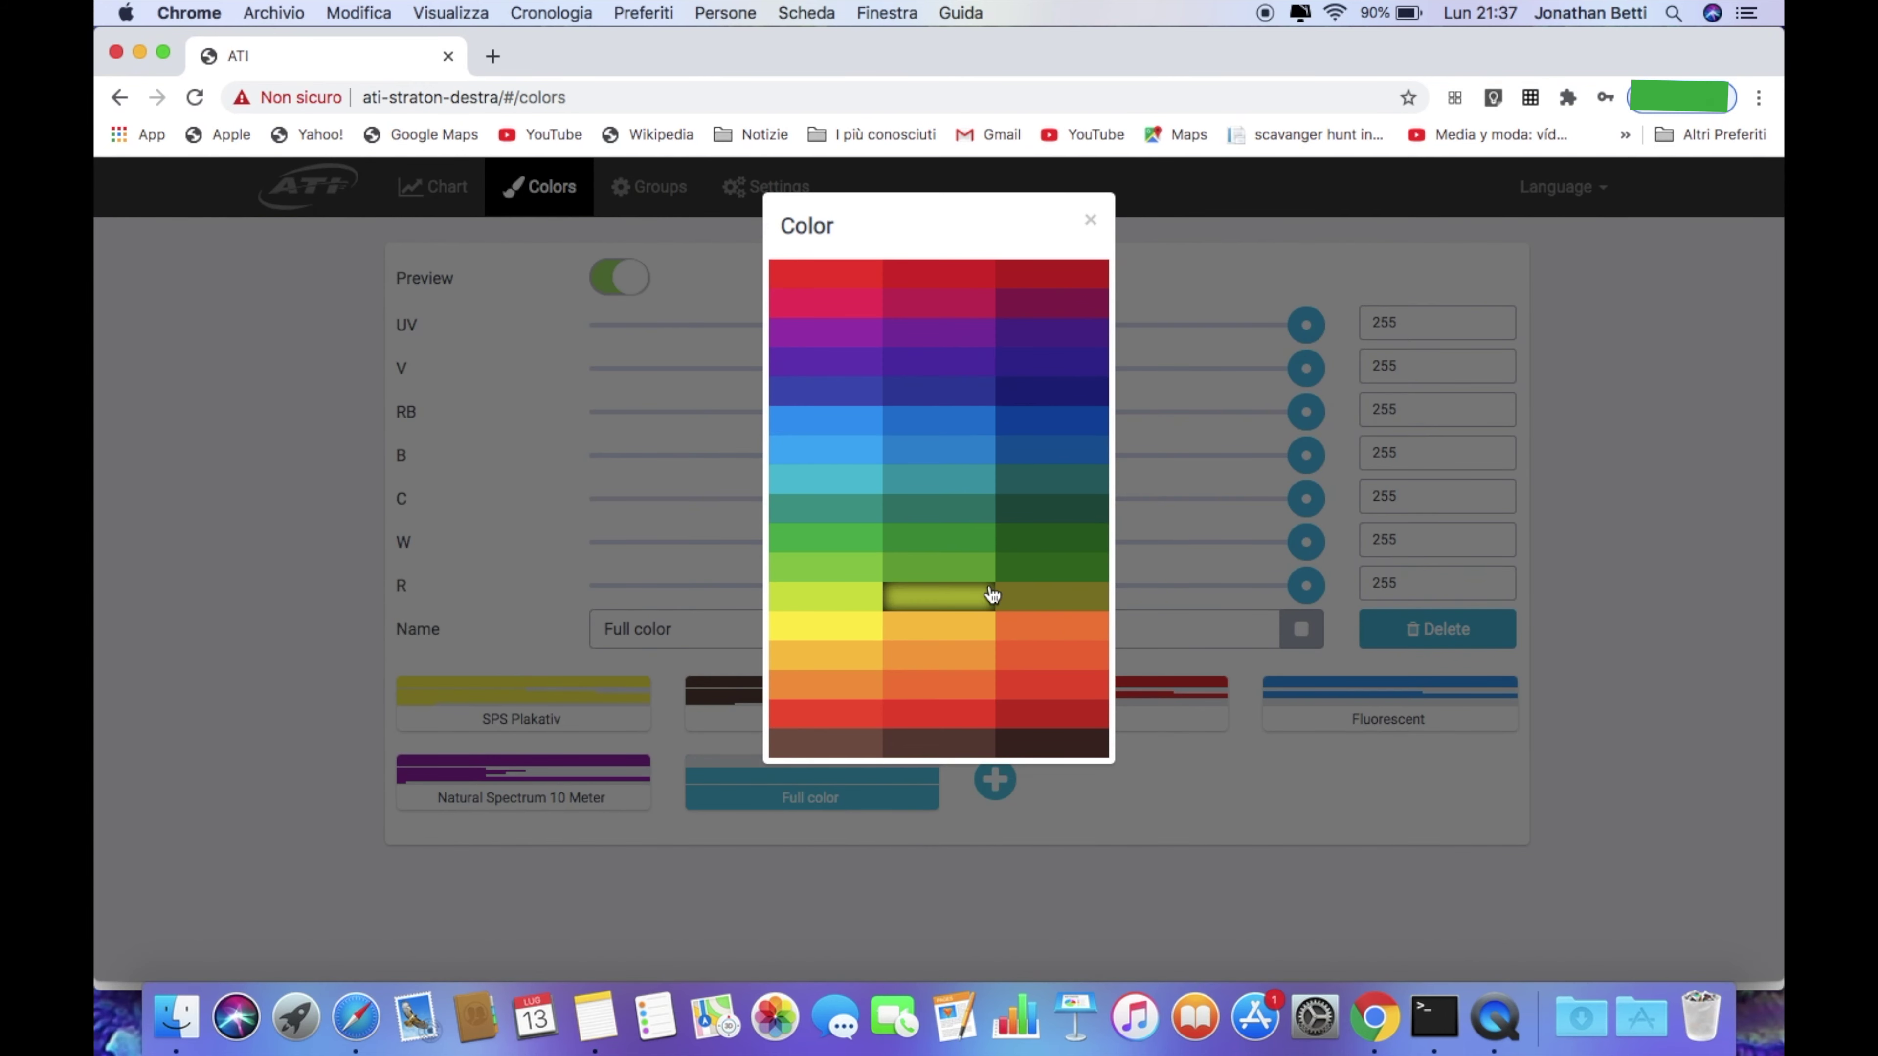
pyautogui.click(1052, 274)
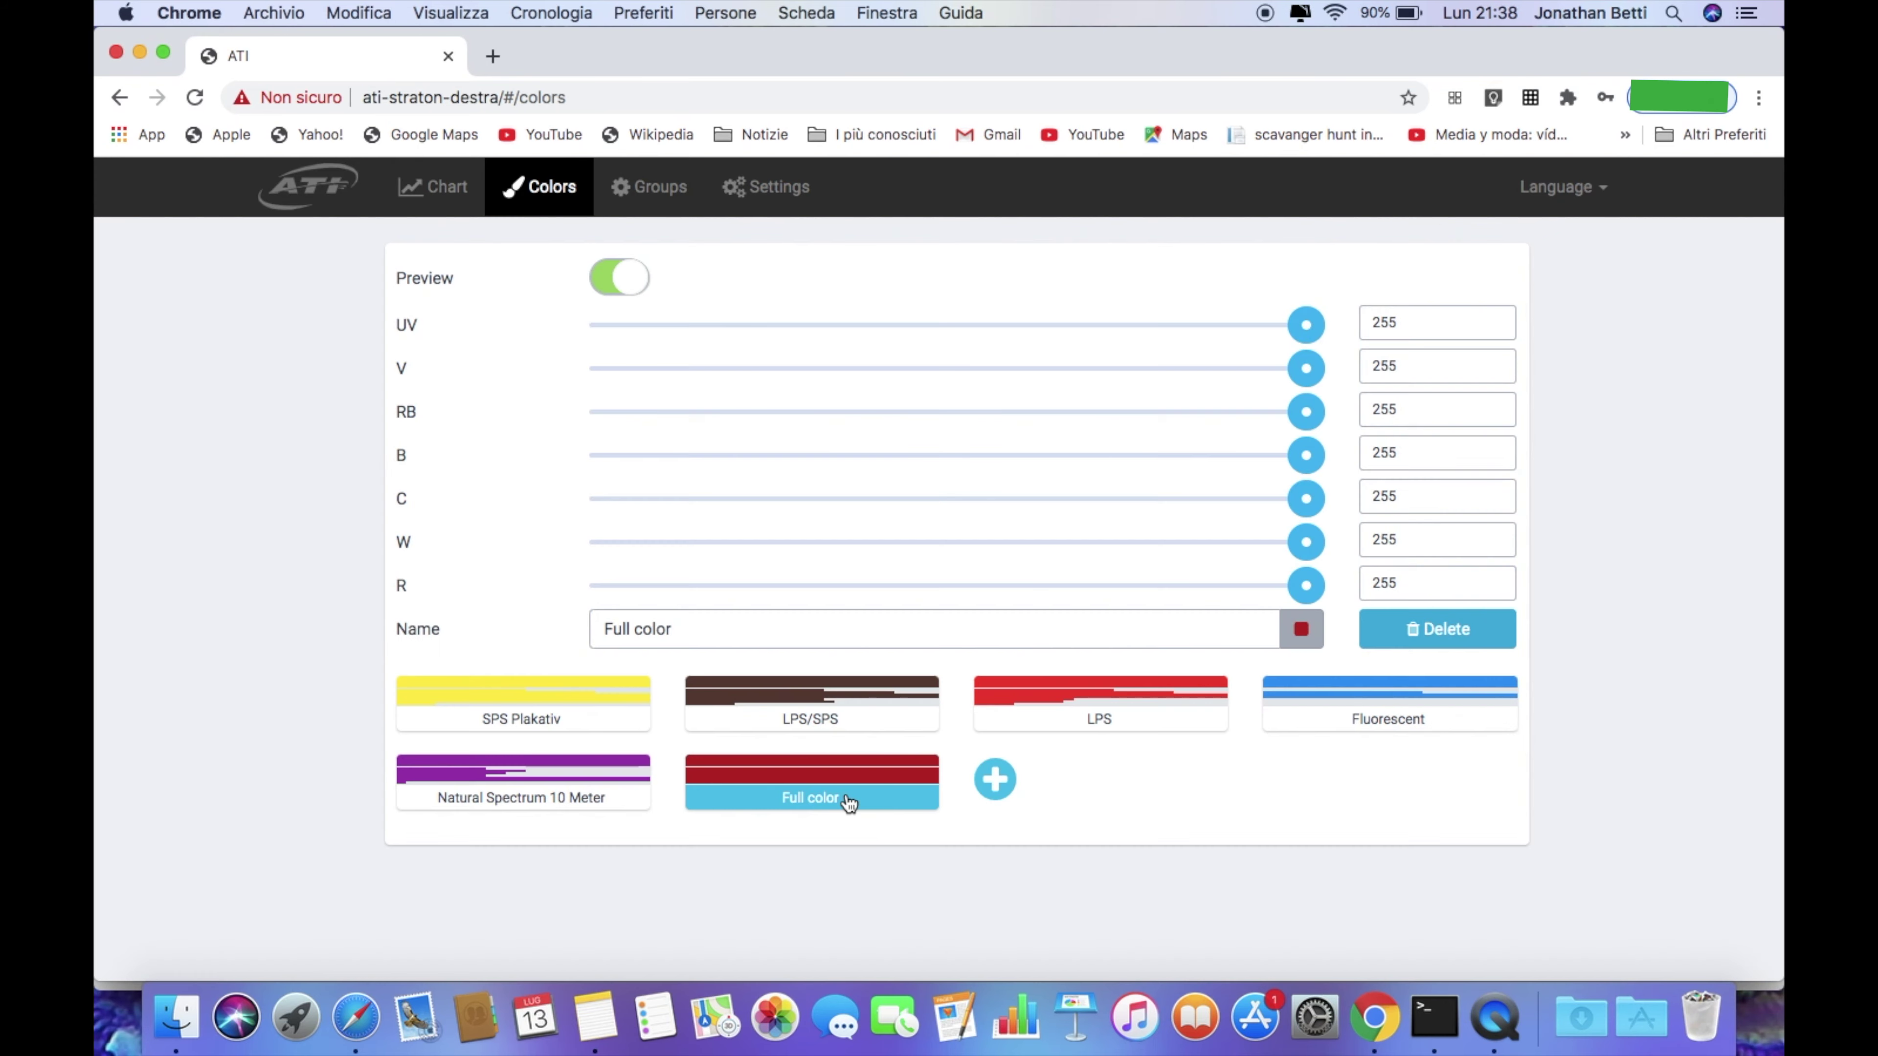
# Change the Full color preset's tag to cyan and review its values against SPS Plakativ
pyautogui.click(1305, 632)
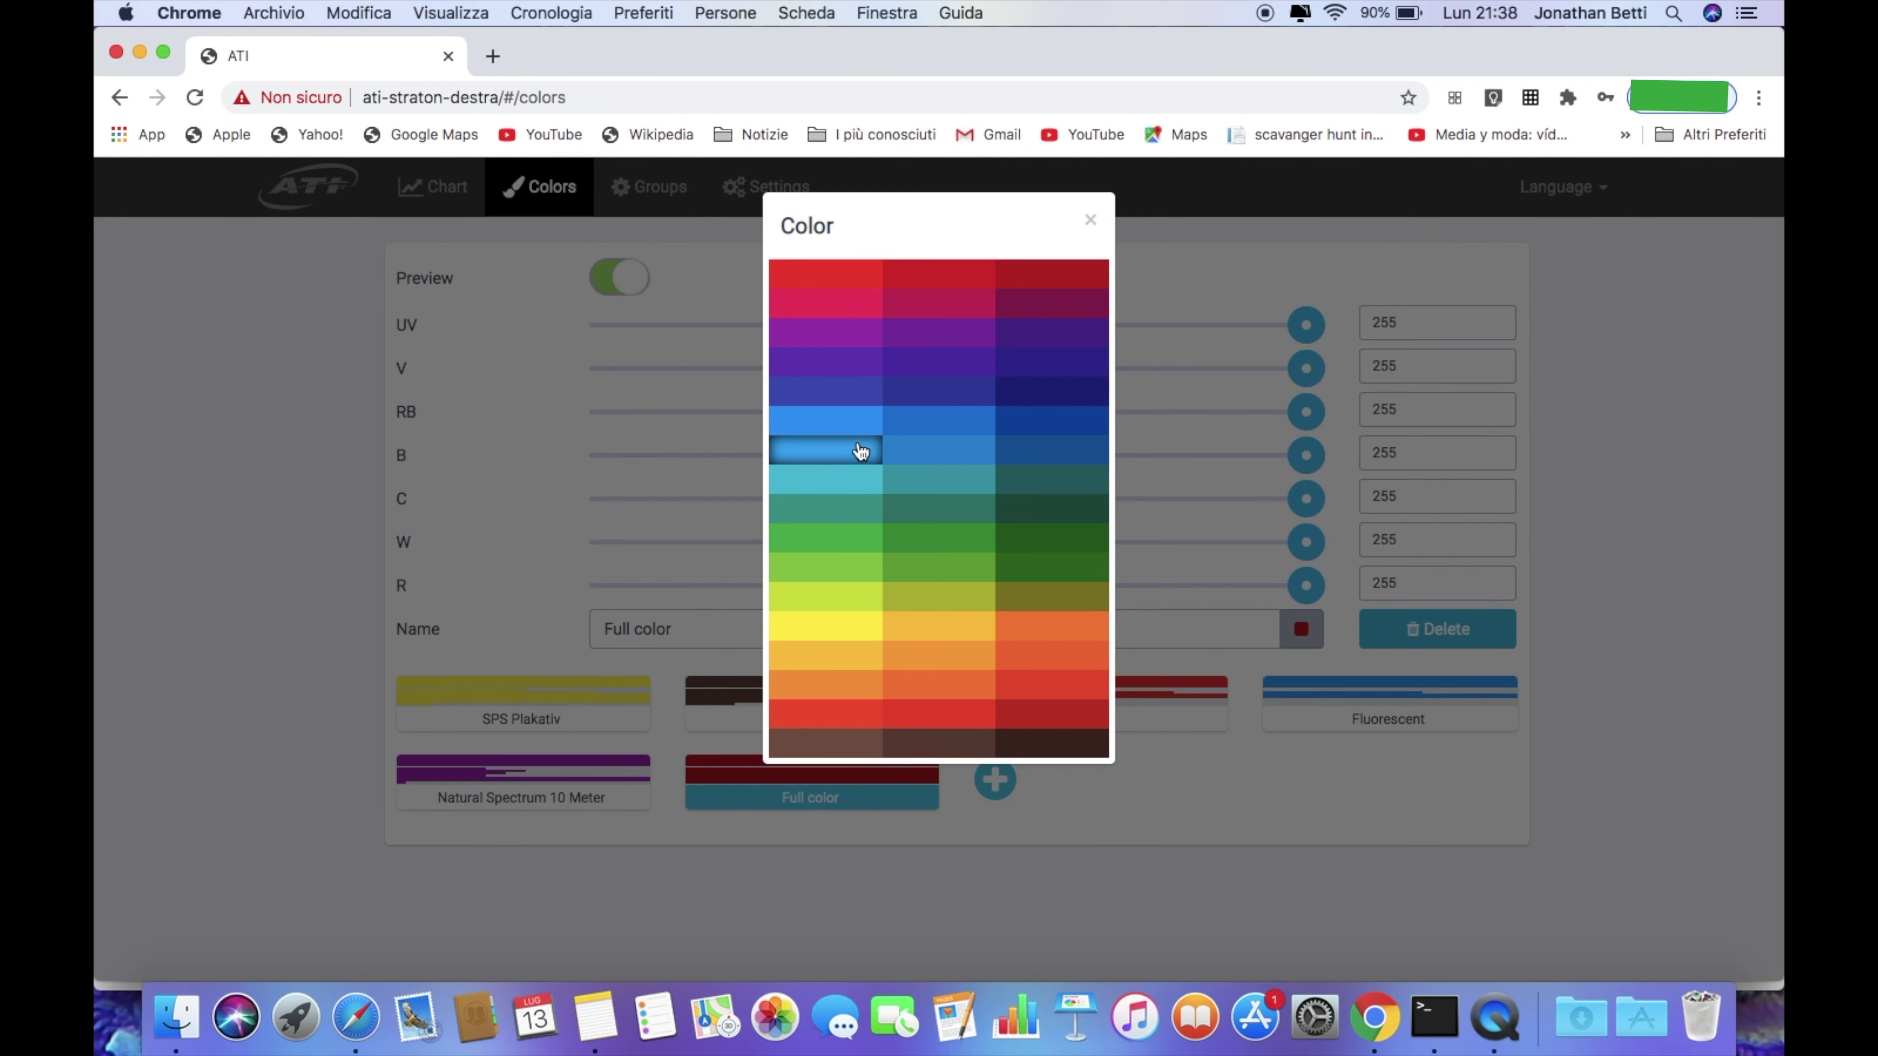
pyautogui.click(839, 481)
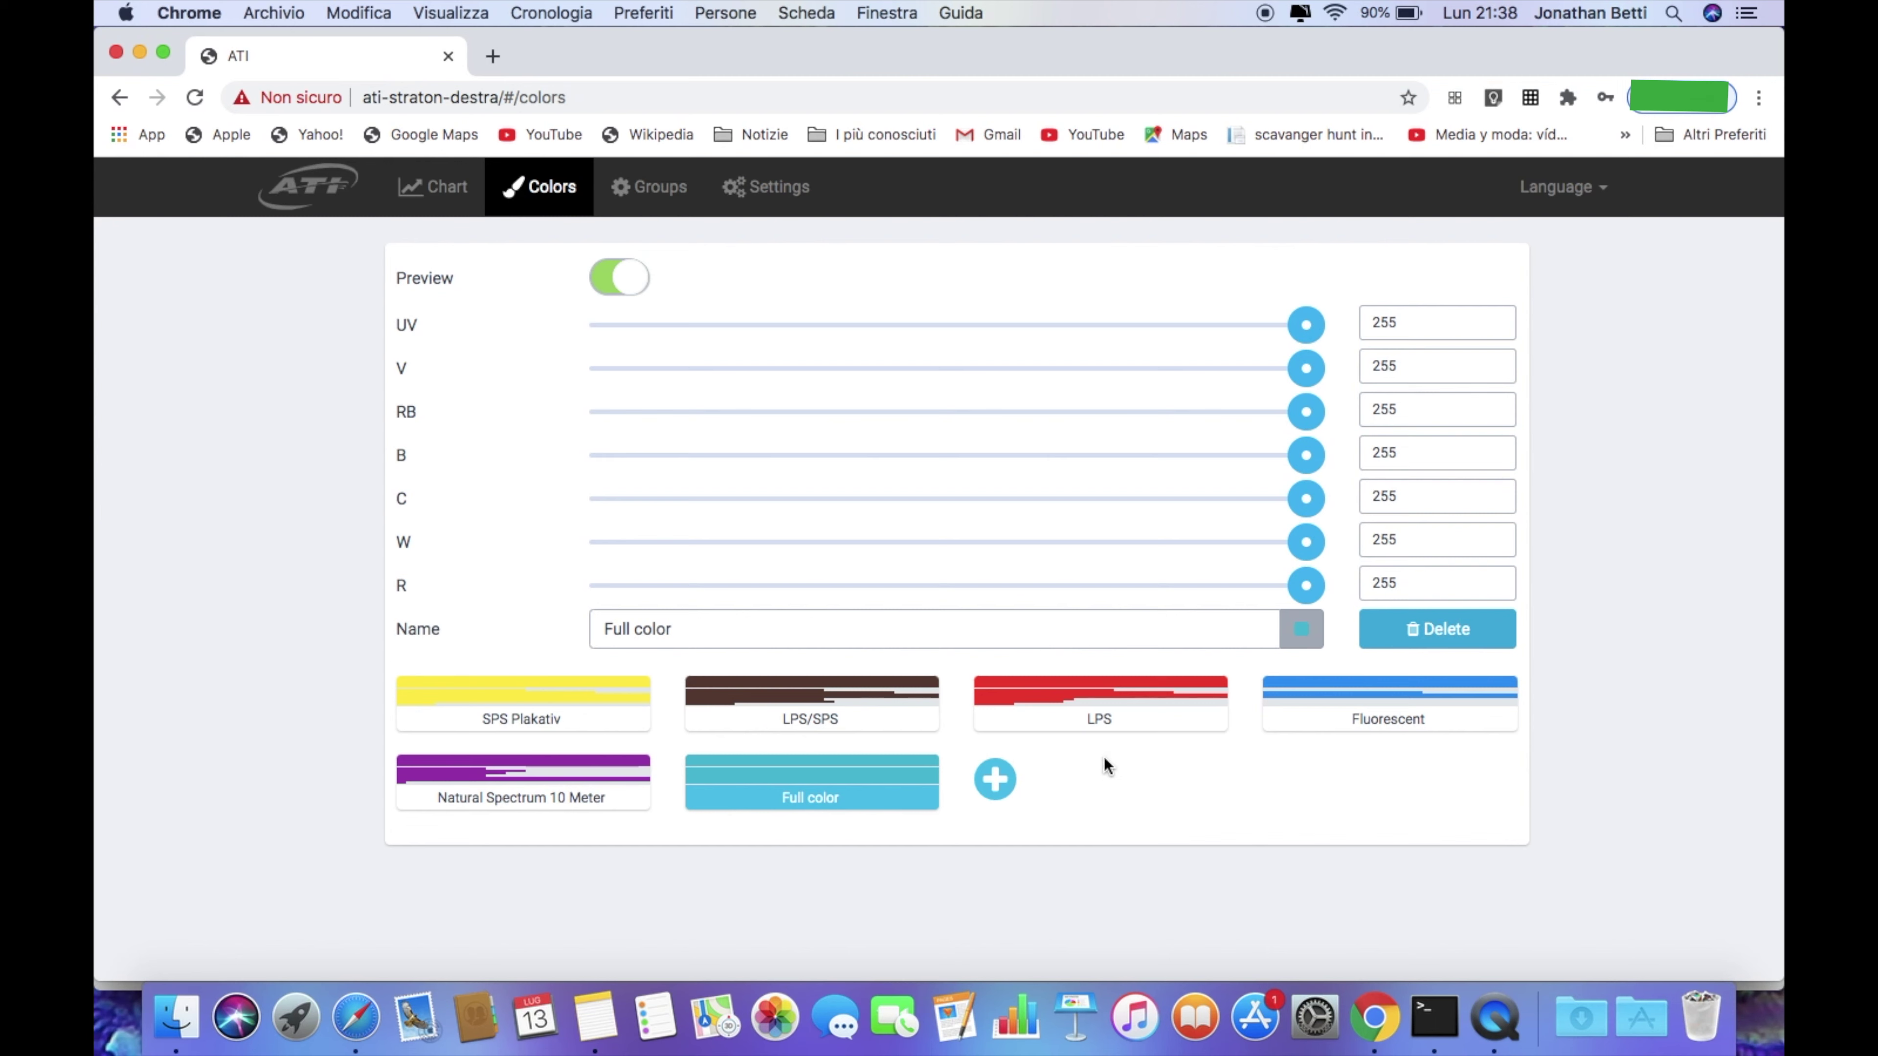
pyautogui.click(585, 699)
pyautogui.click(777, 790)
# Compare the SPS Plakativ, LPS/SPS and Fluorescent preset values, then go to the Chart page
pyautogui.click(585, 707)
pyautogui.click(819, 699)
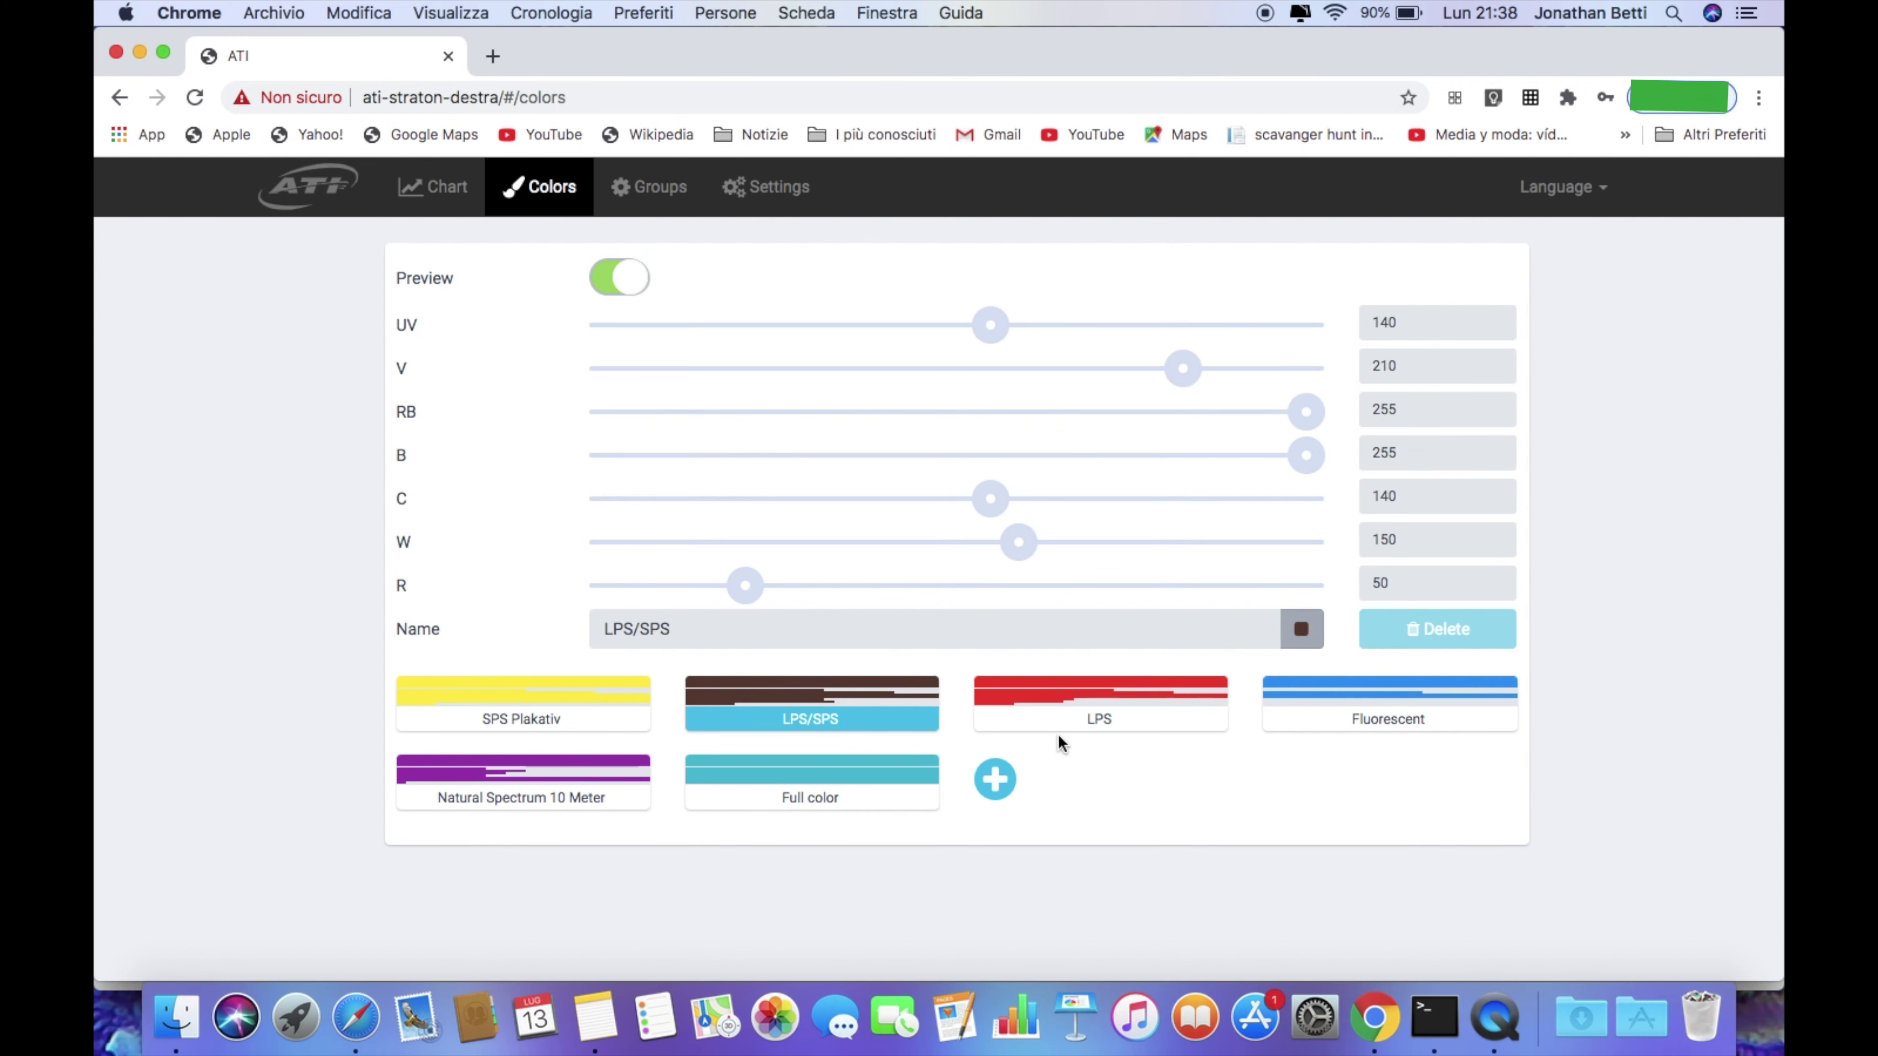
pyautogui.click(1334, 723)
pyautogui.click(614, 723)
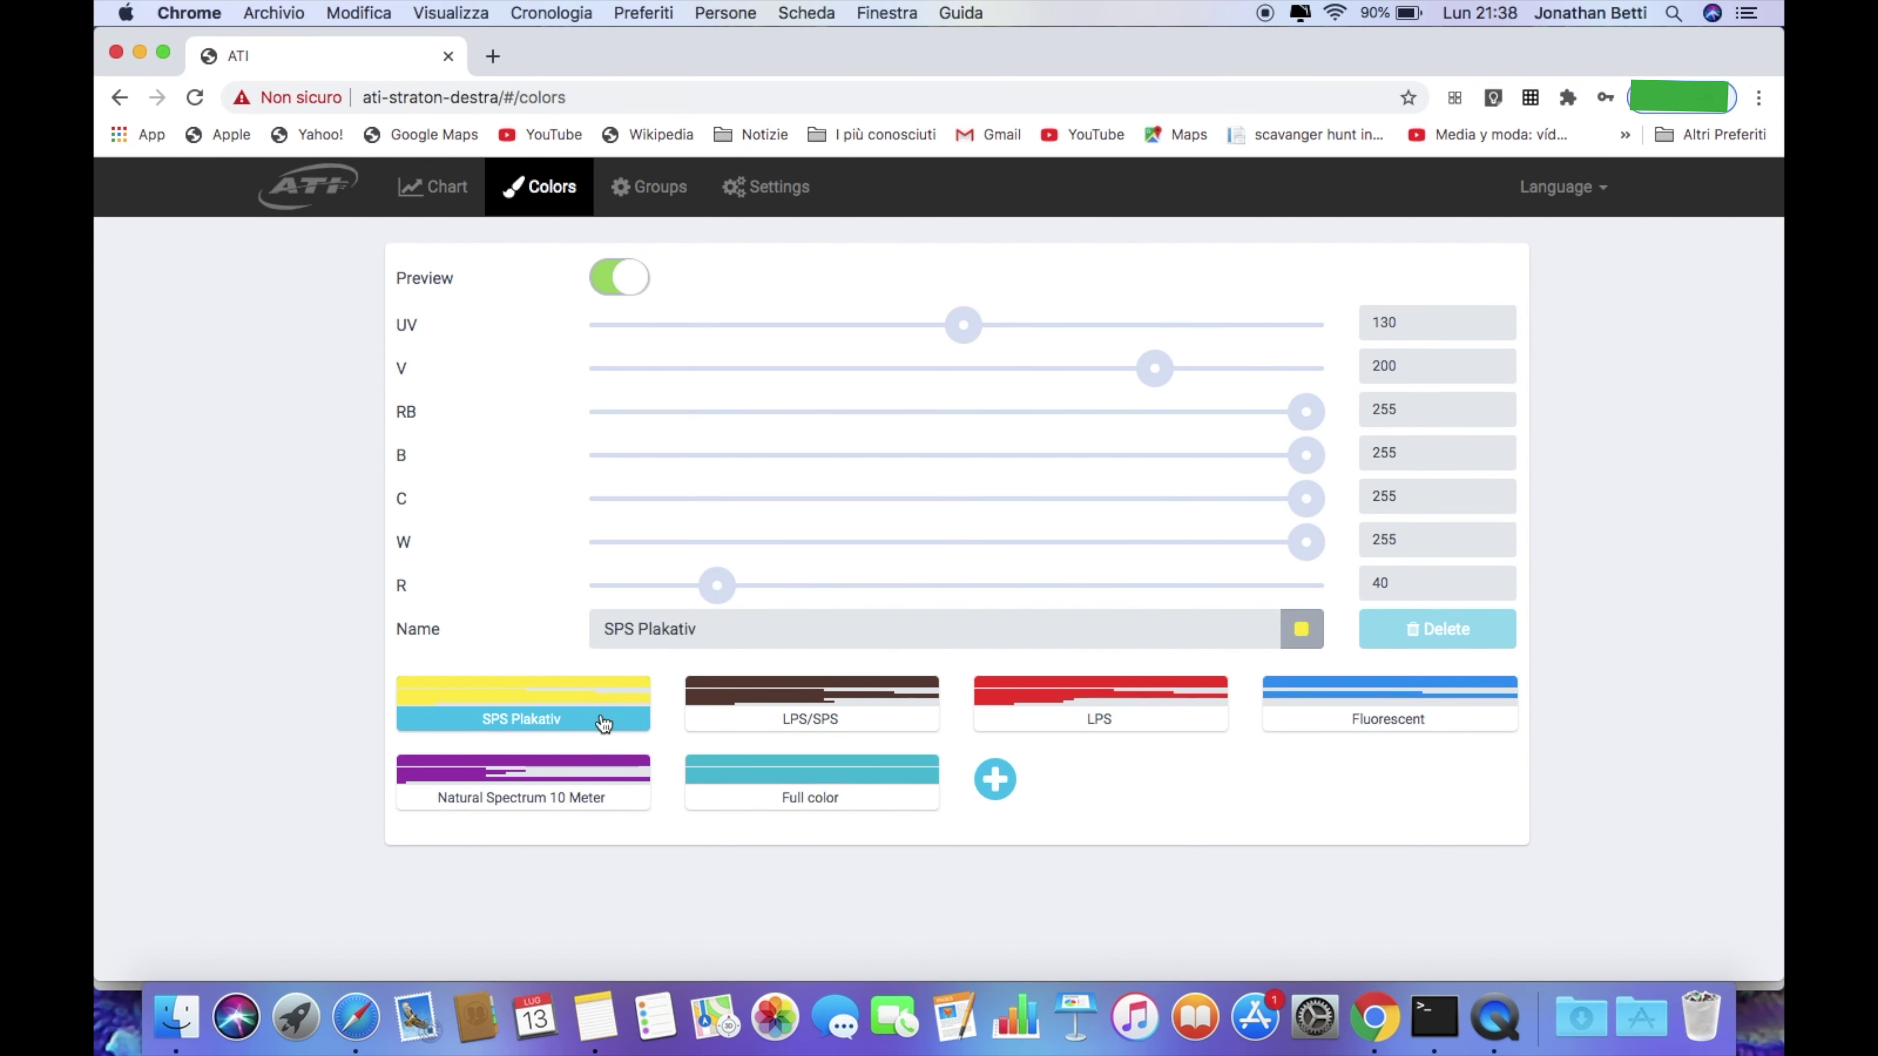
pyautogui.click(446, 194)
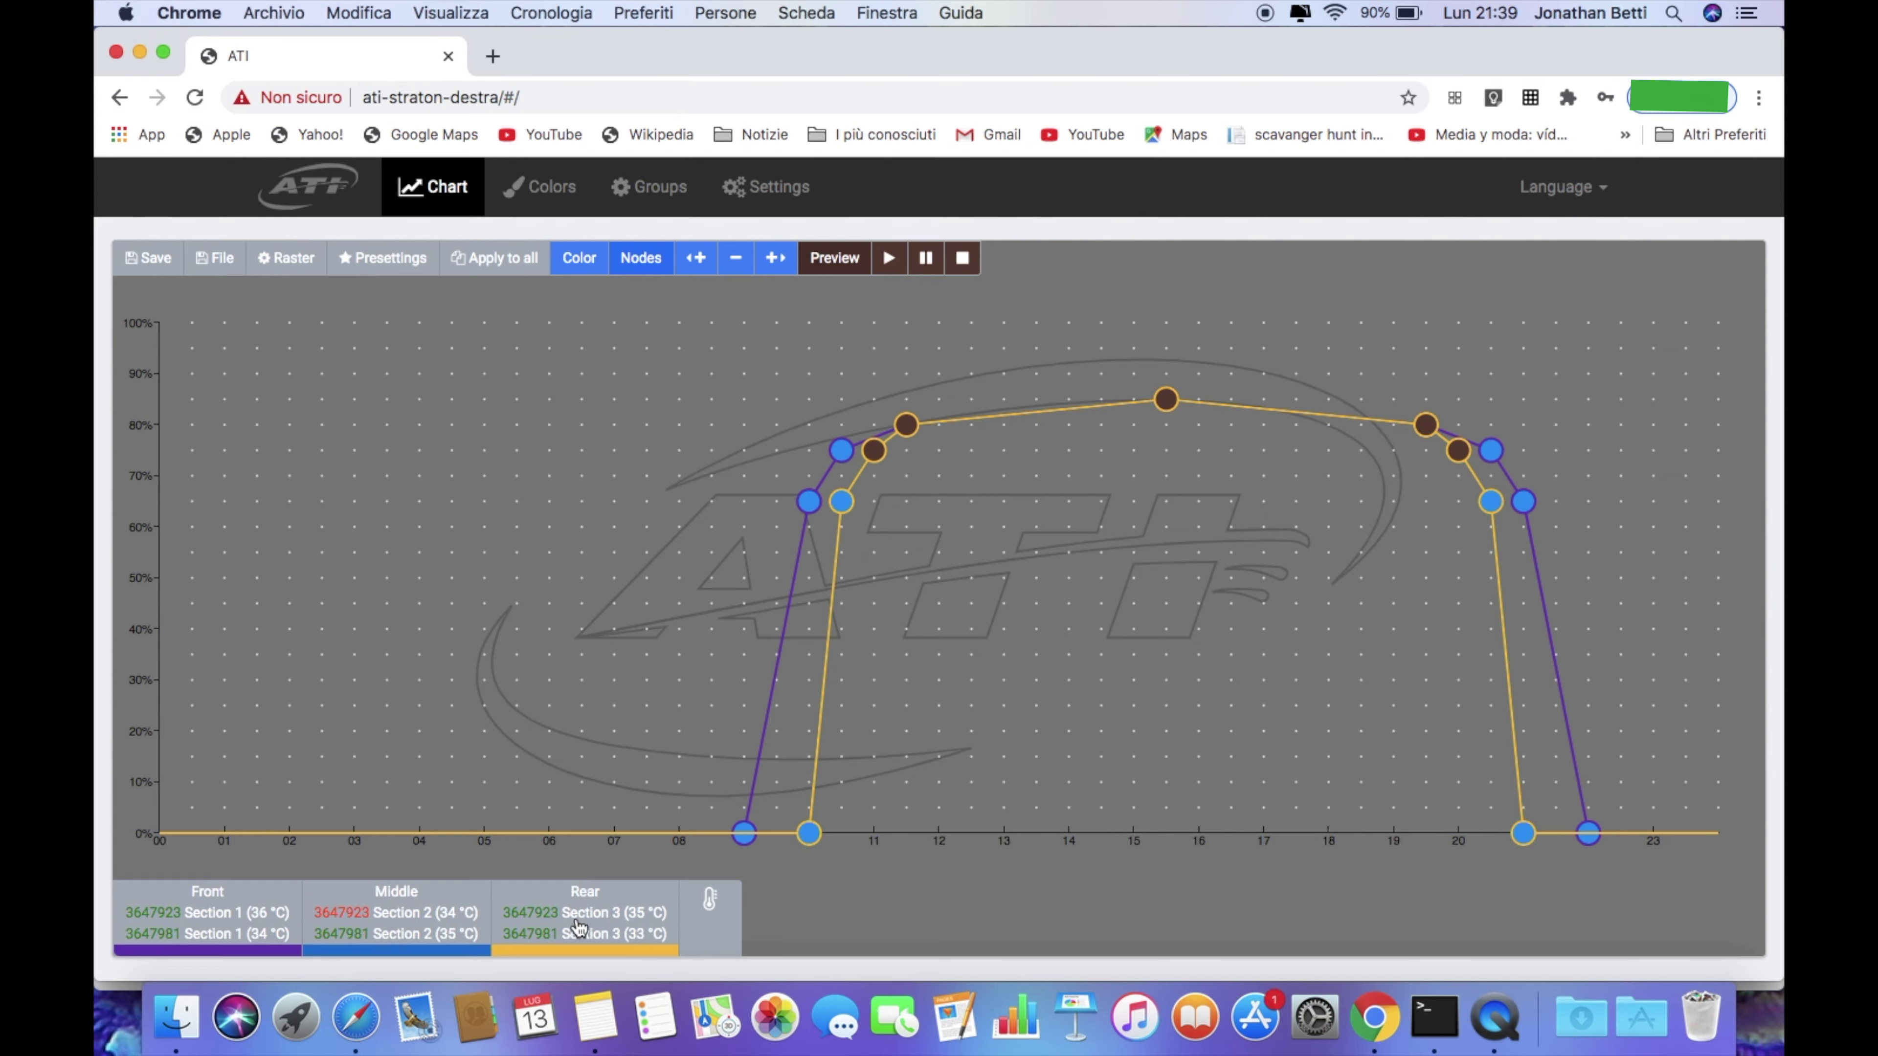
# Hide the Middle and Rear section curves, leaving Front, and show the chart's colour presets
pyautogui.click(406, 915)
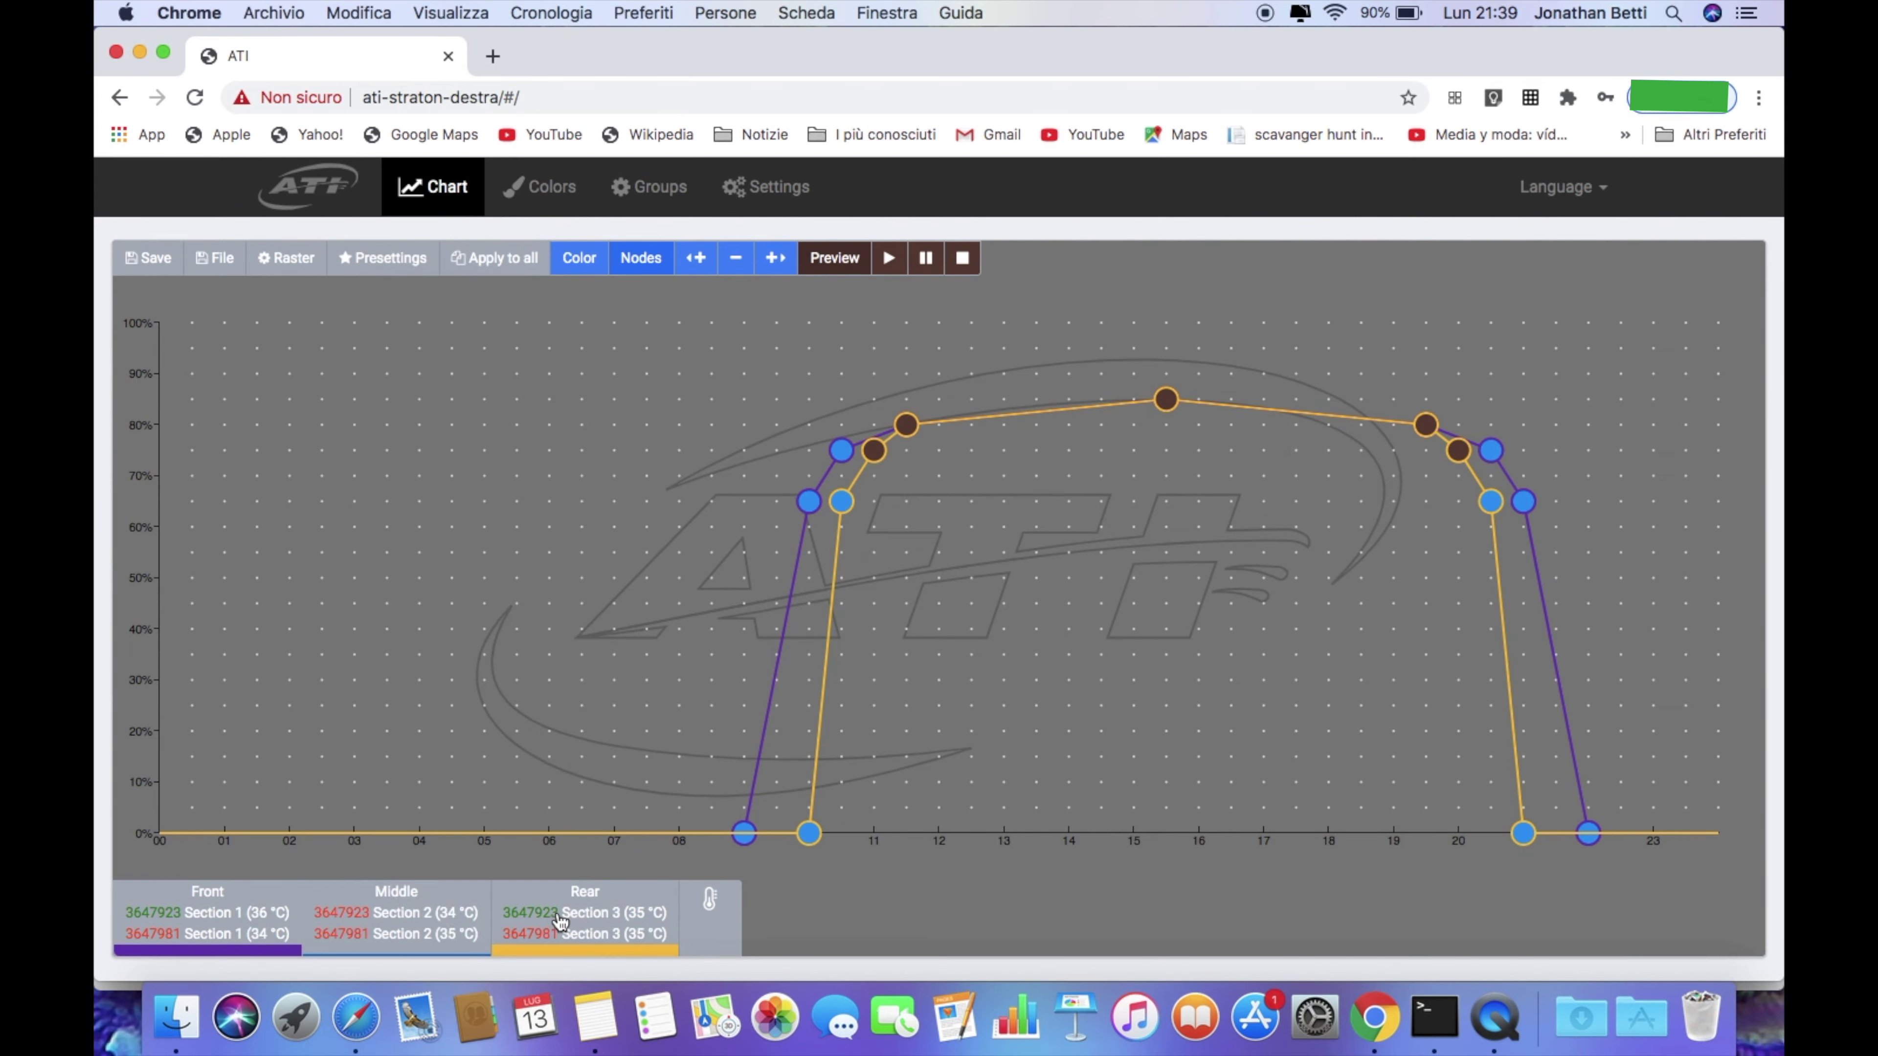
pyautogui.click(575, 921)
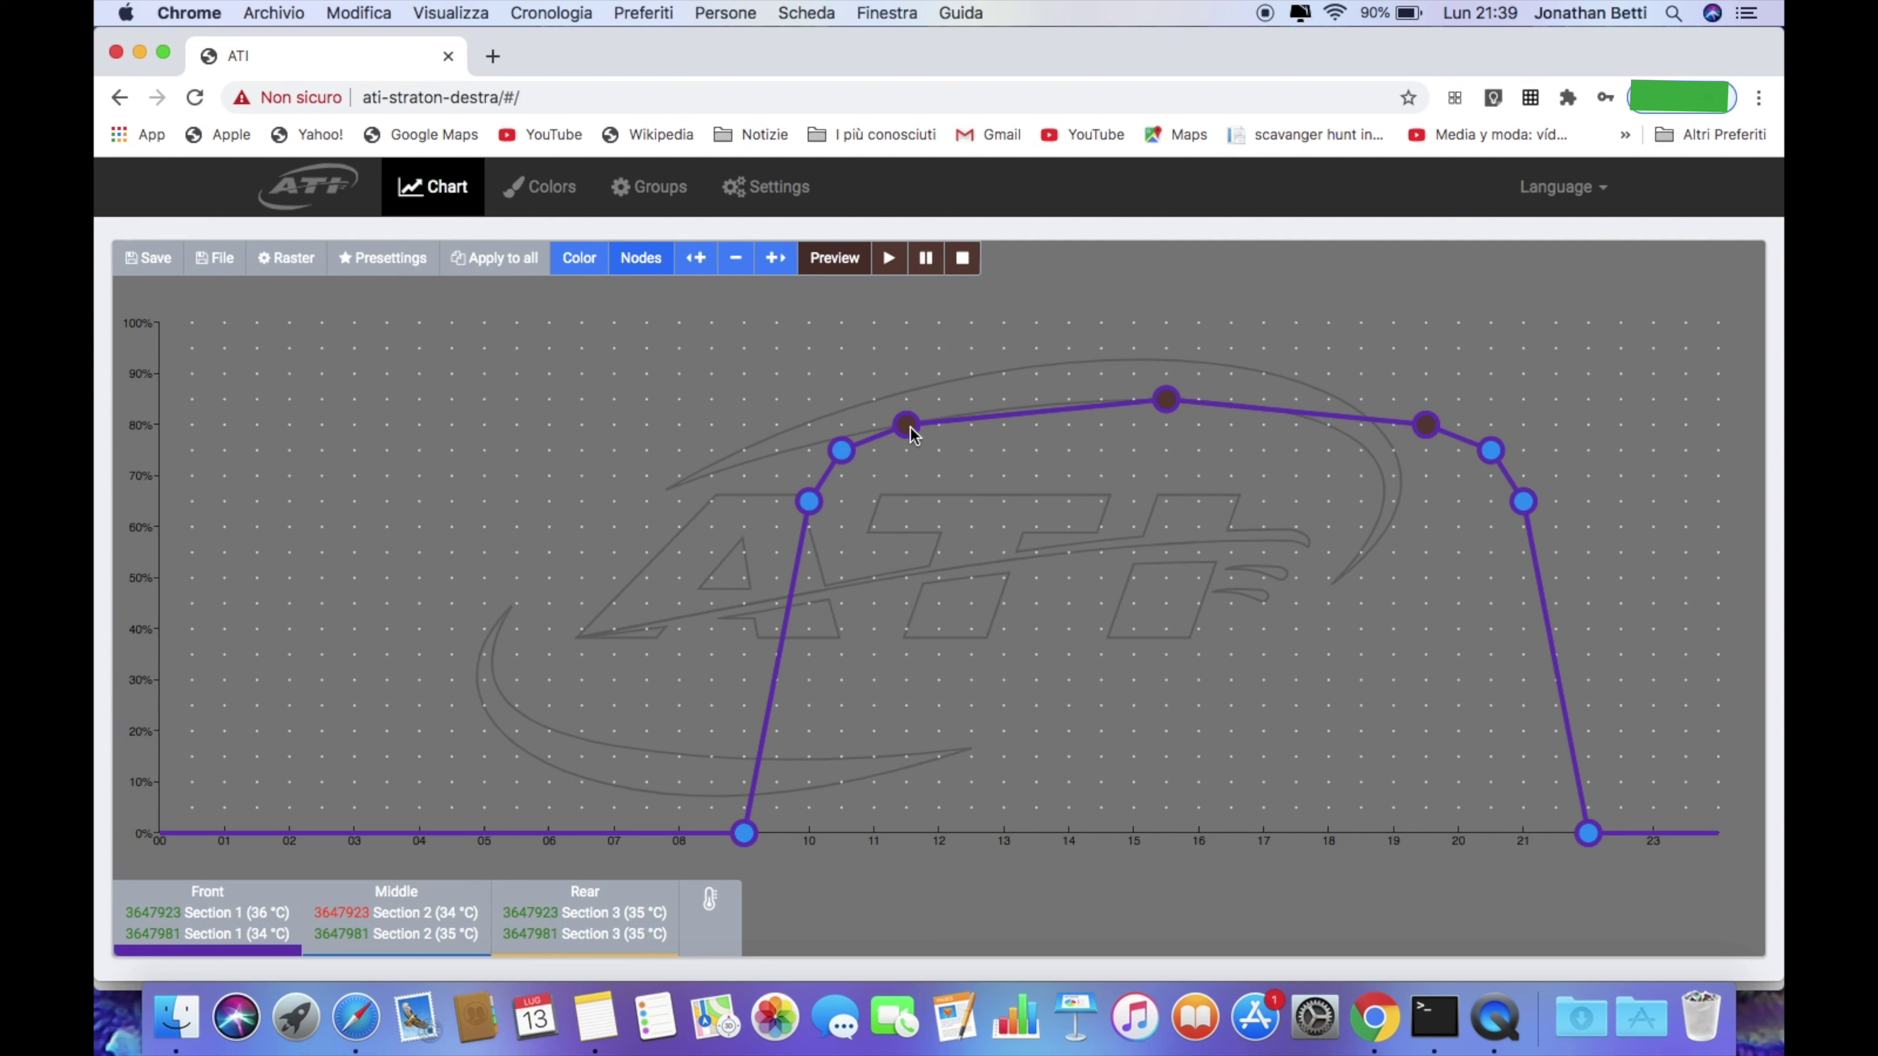
pyautogui.moveTo(912, 433)
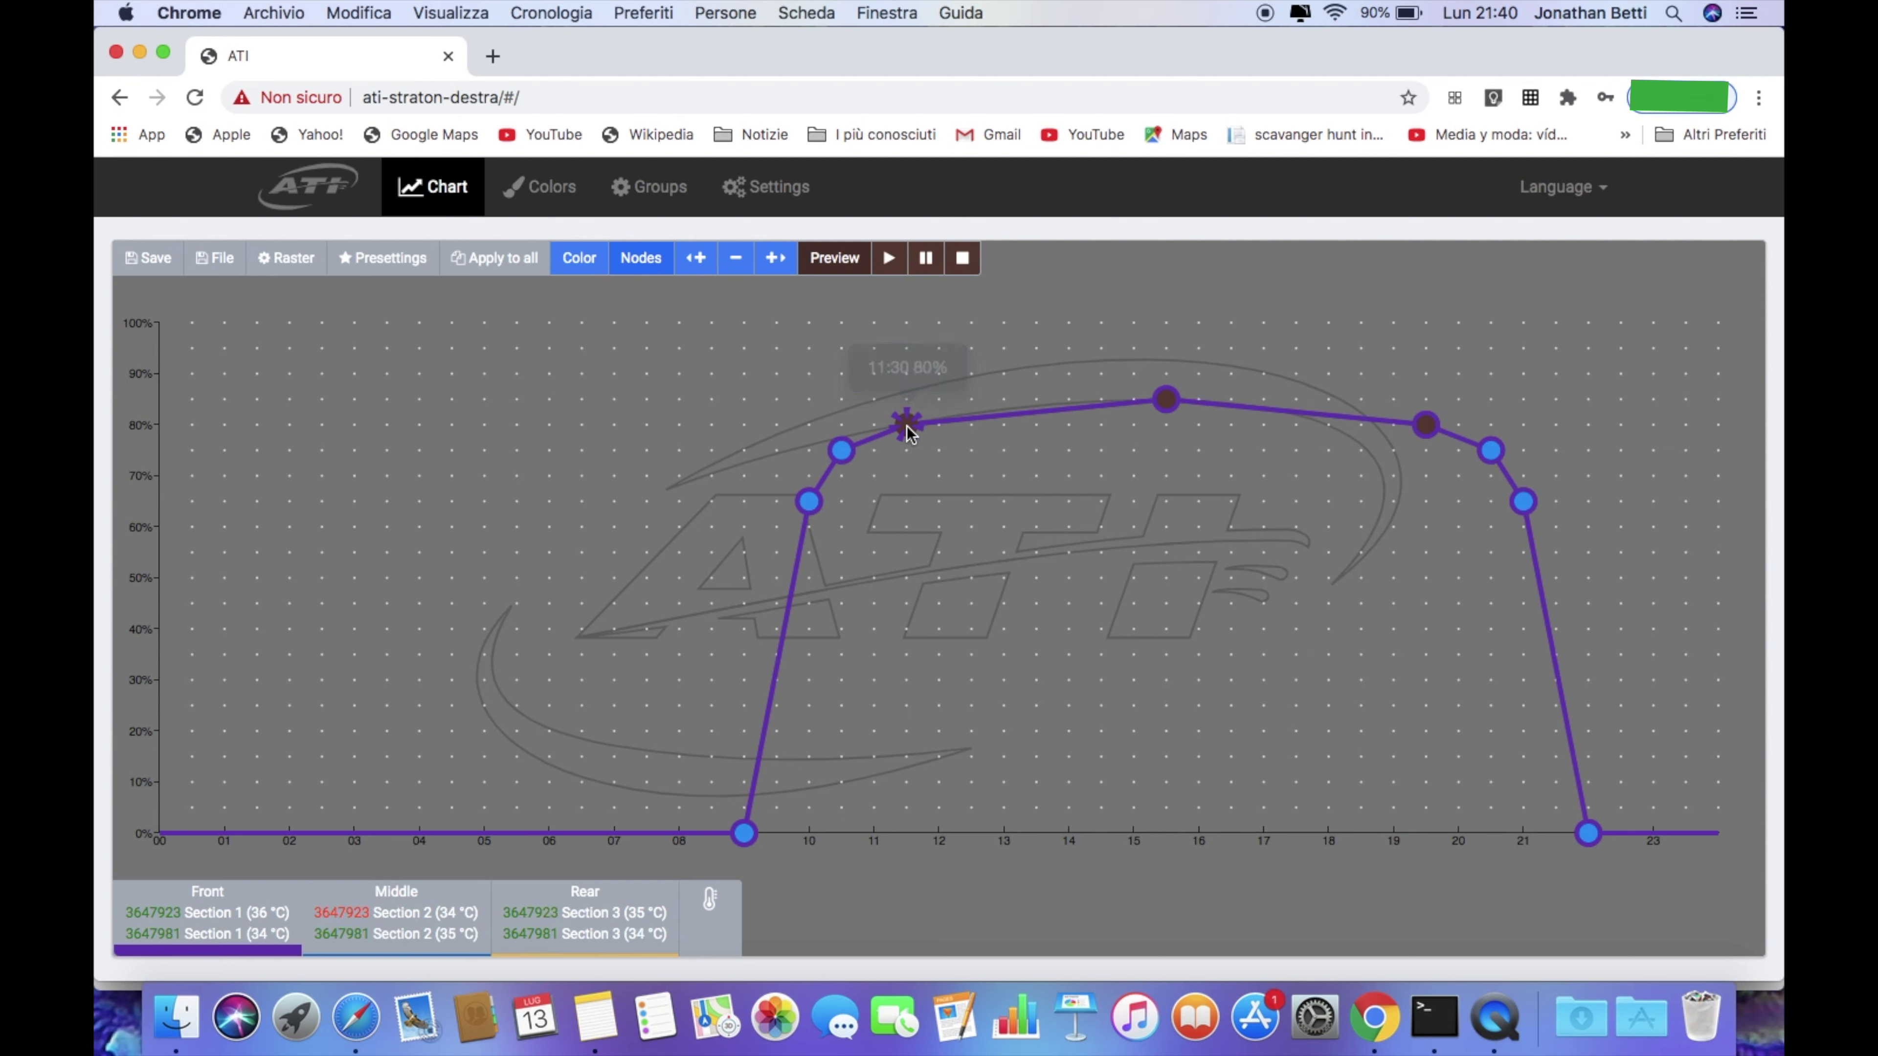
pyautogui.click(583, 267)
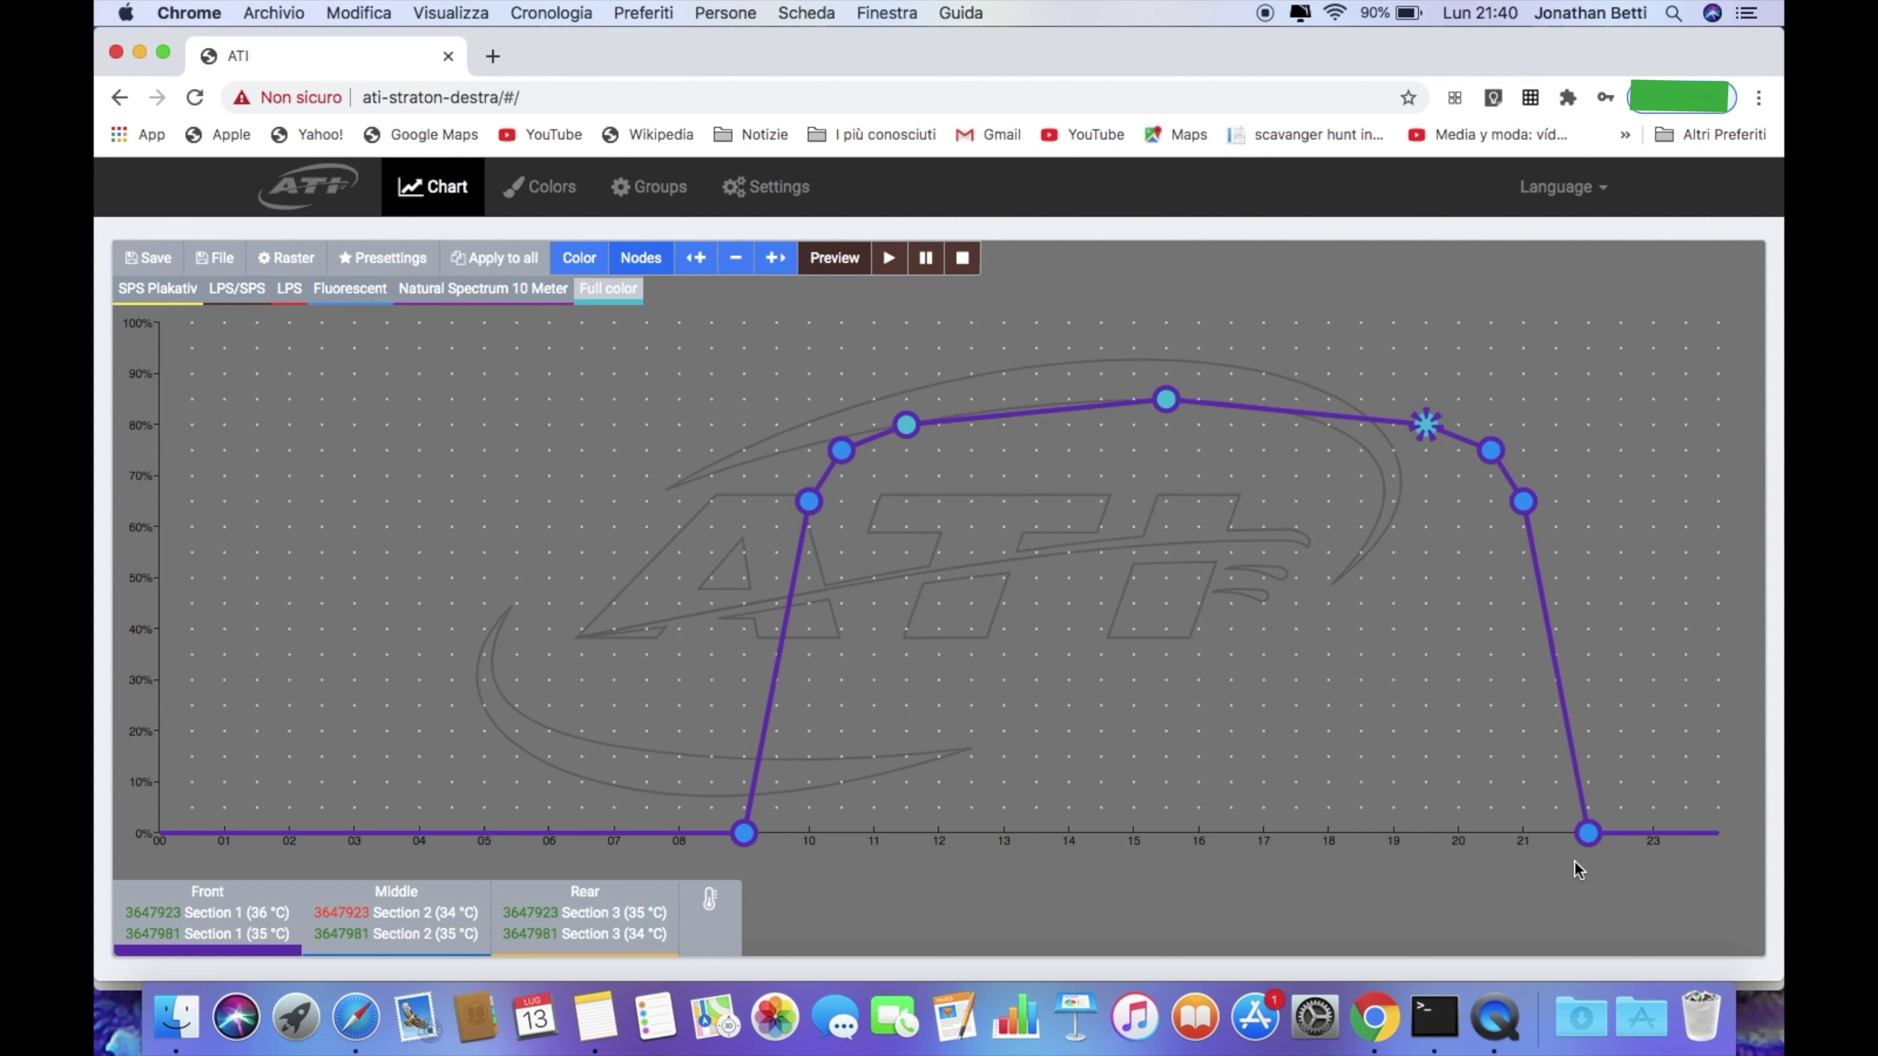
# Push the evening end of the curve later: end at 23:30, with points at 22:00, 21:30 and 21:00
pyautogui.click(1588, 833)
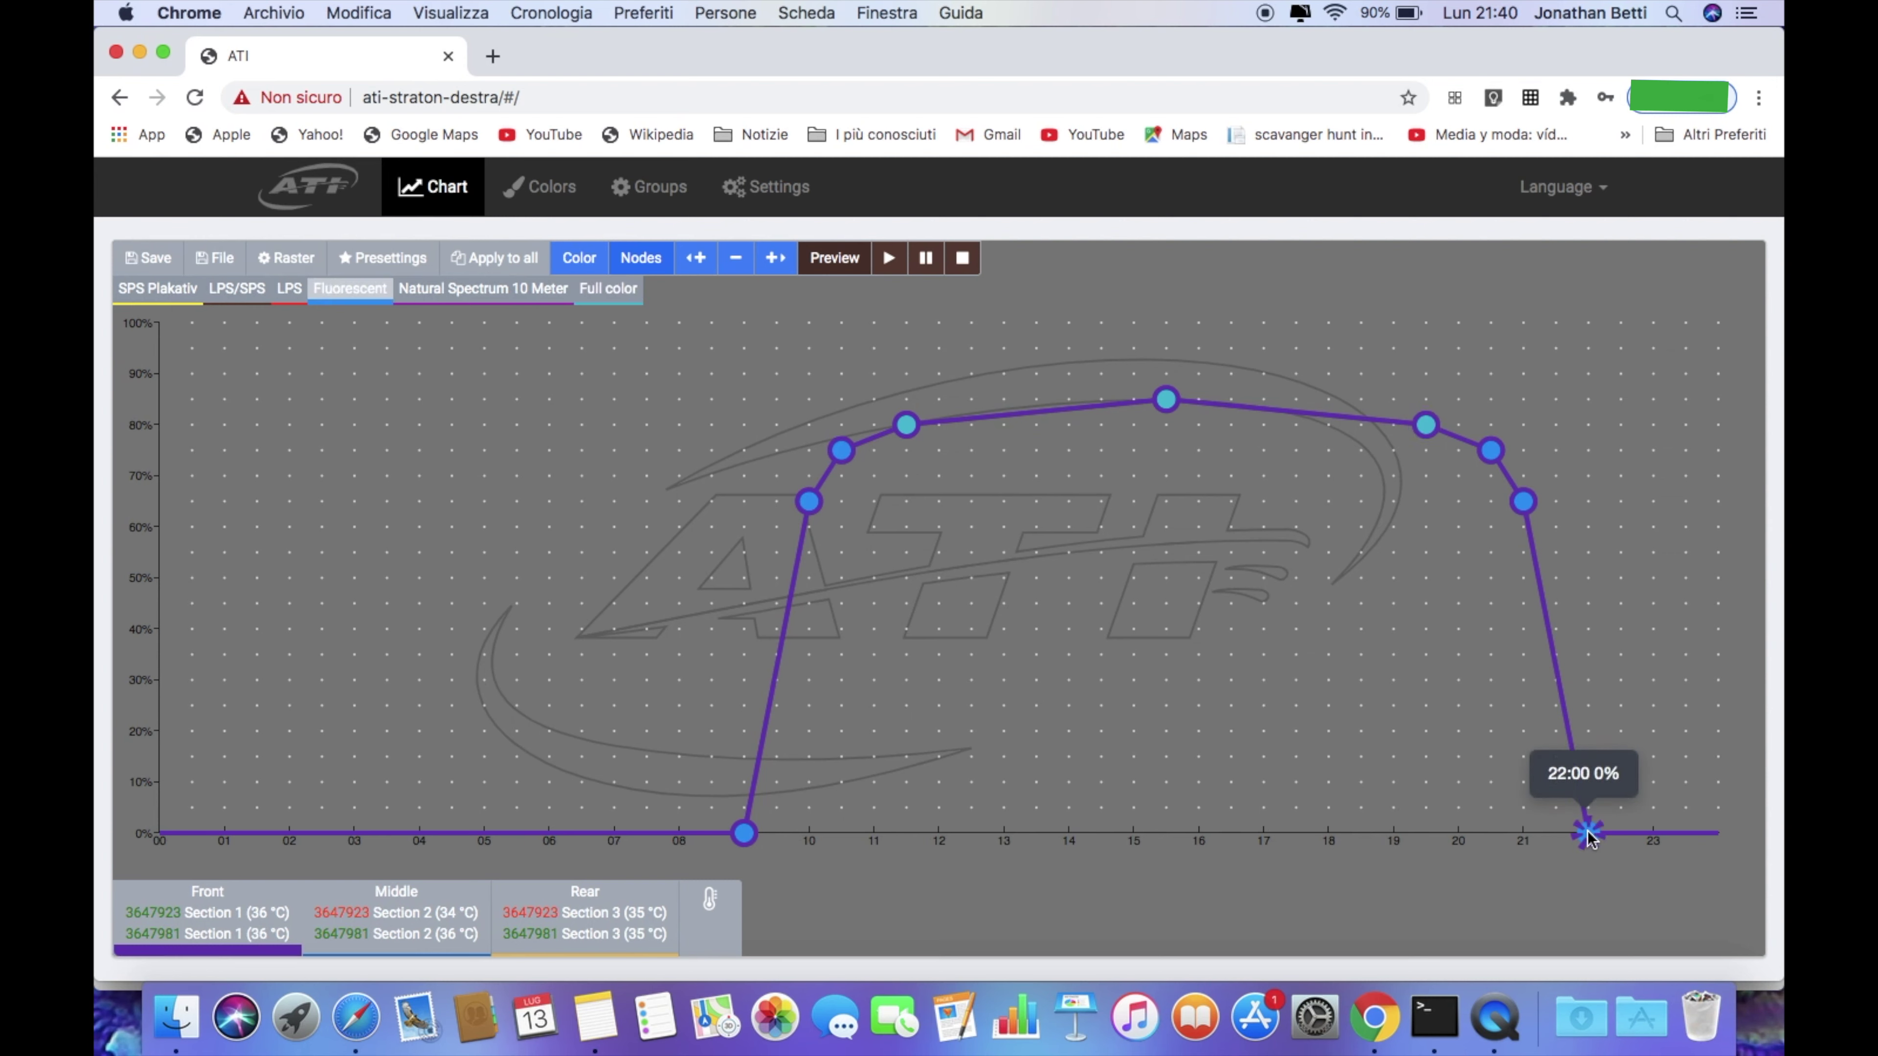
pyautogui.moveTo(1588, 834); pyautogui.dragTo(1719, 730)
pyautogui.moveTo(1723, 774); pyautogui.dragTo(1721, 840)
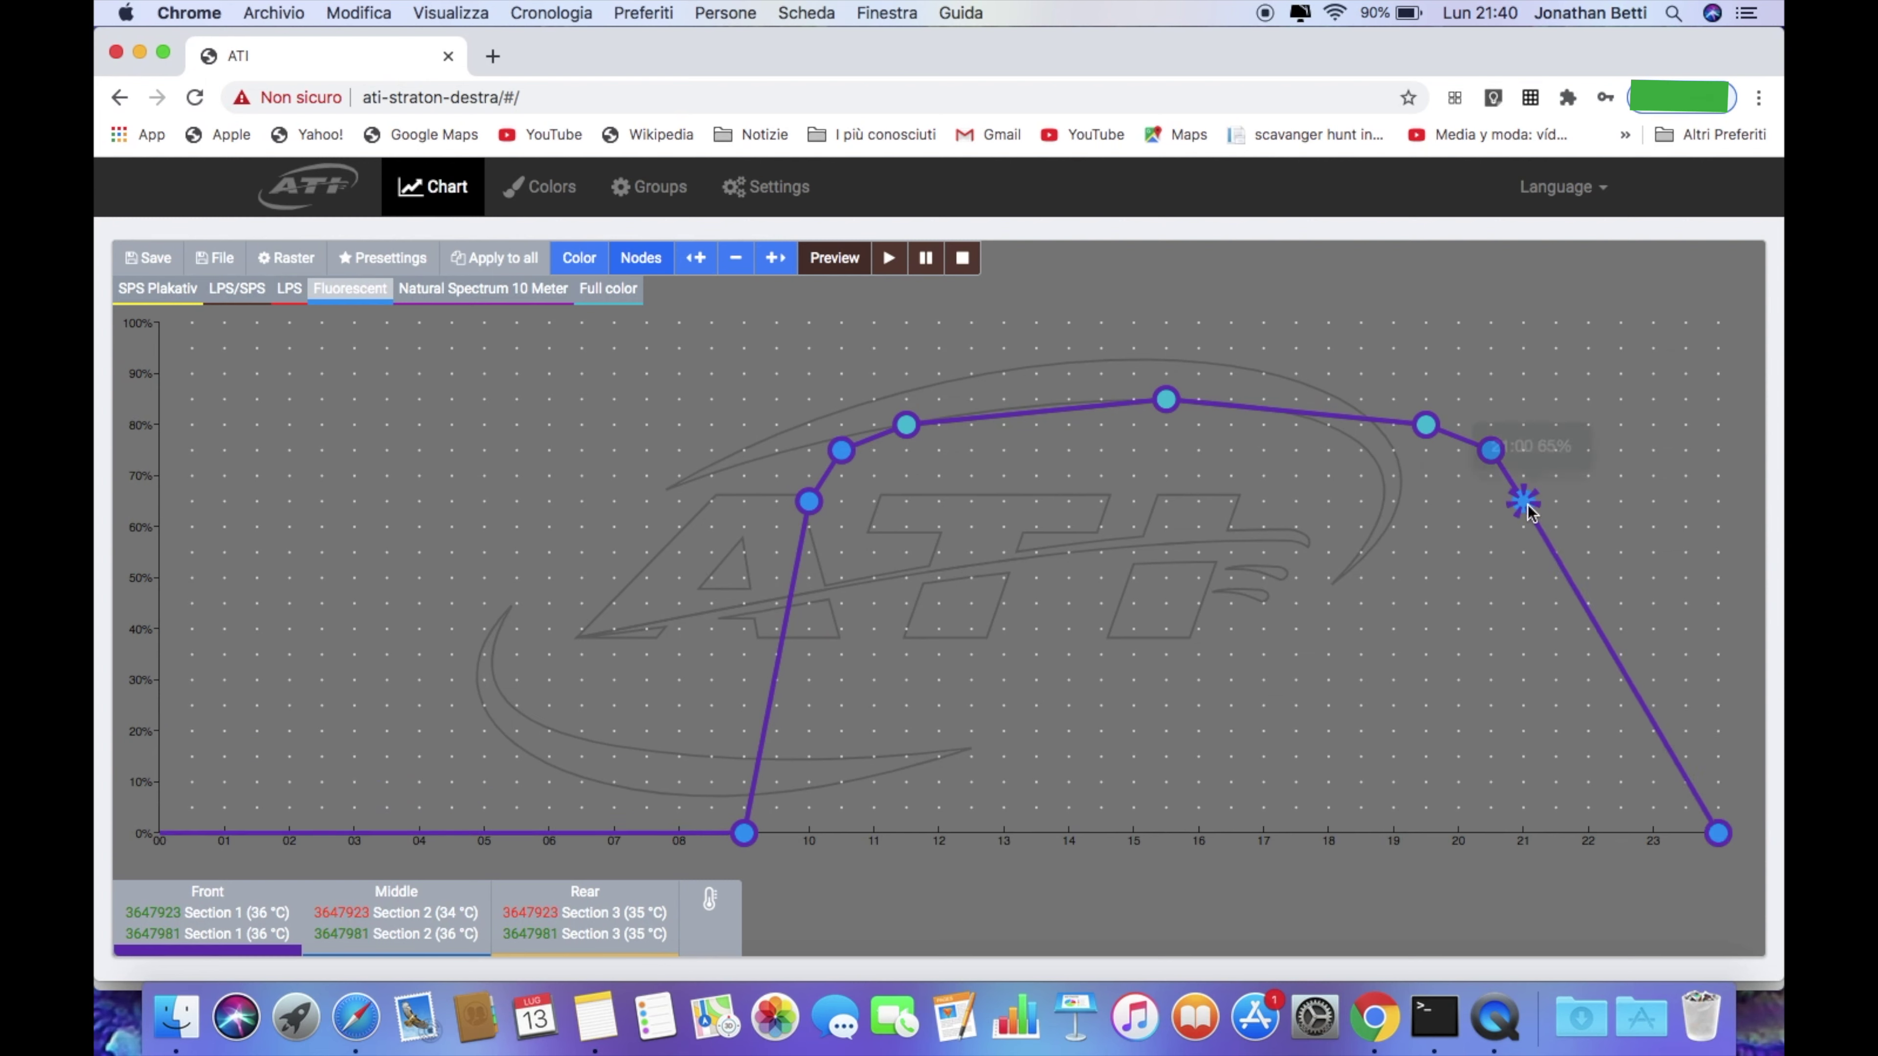
pyautogui.moveTo(1524, 508); pyautogui.dragTo(1669, 515)
pyautogui.moveTo(1491, 450); pyautogui.dragTo(1625, 460)
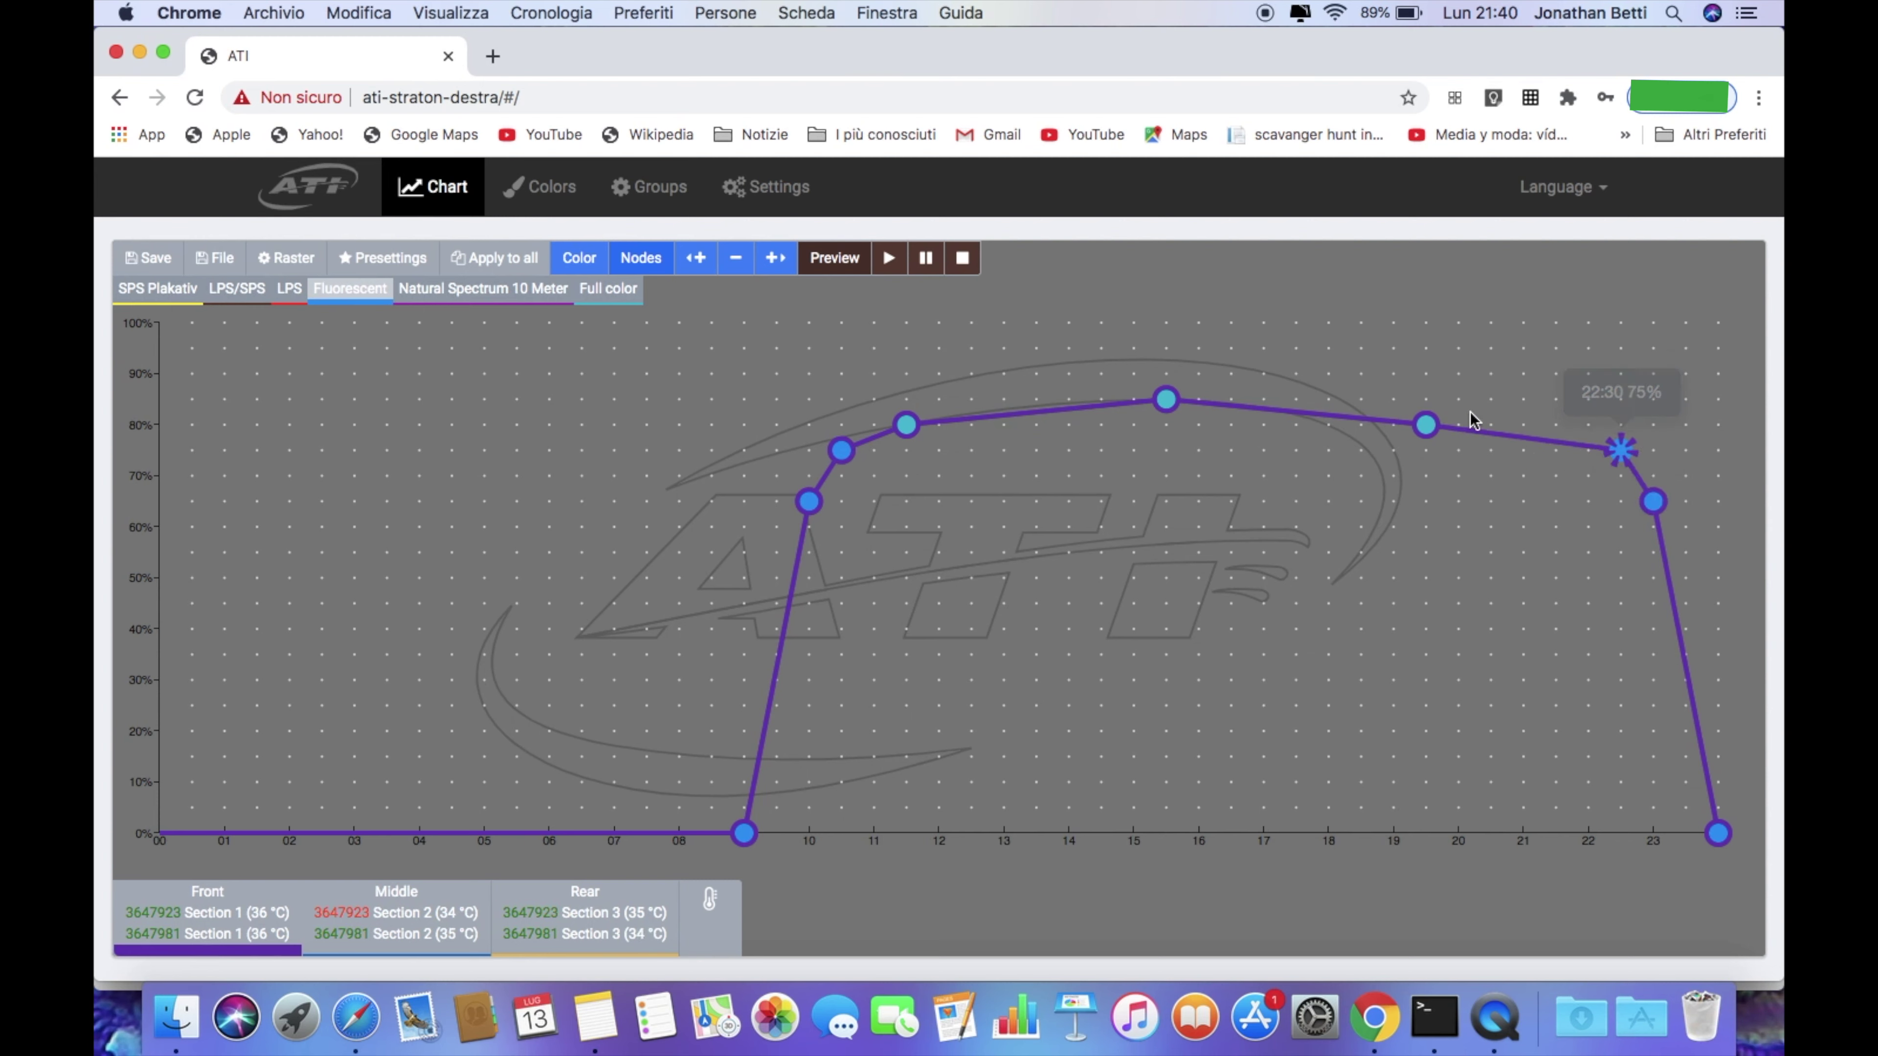
pyautogui.moveTo(1428, 427); pyautogui.dragTo(1556, 426)
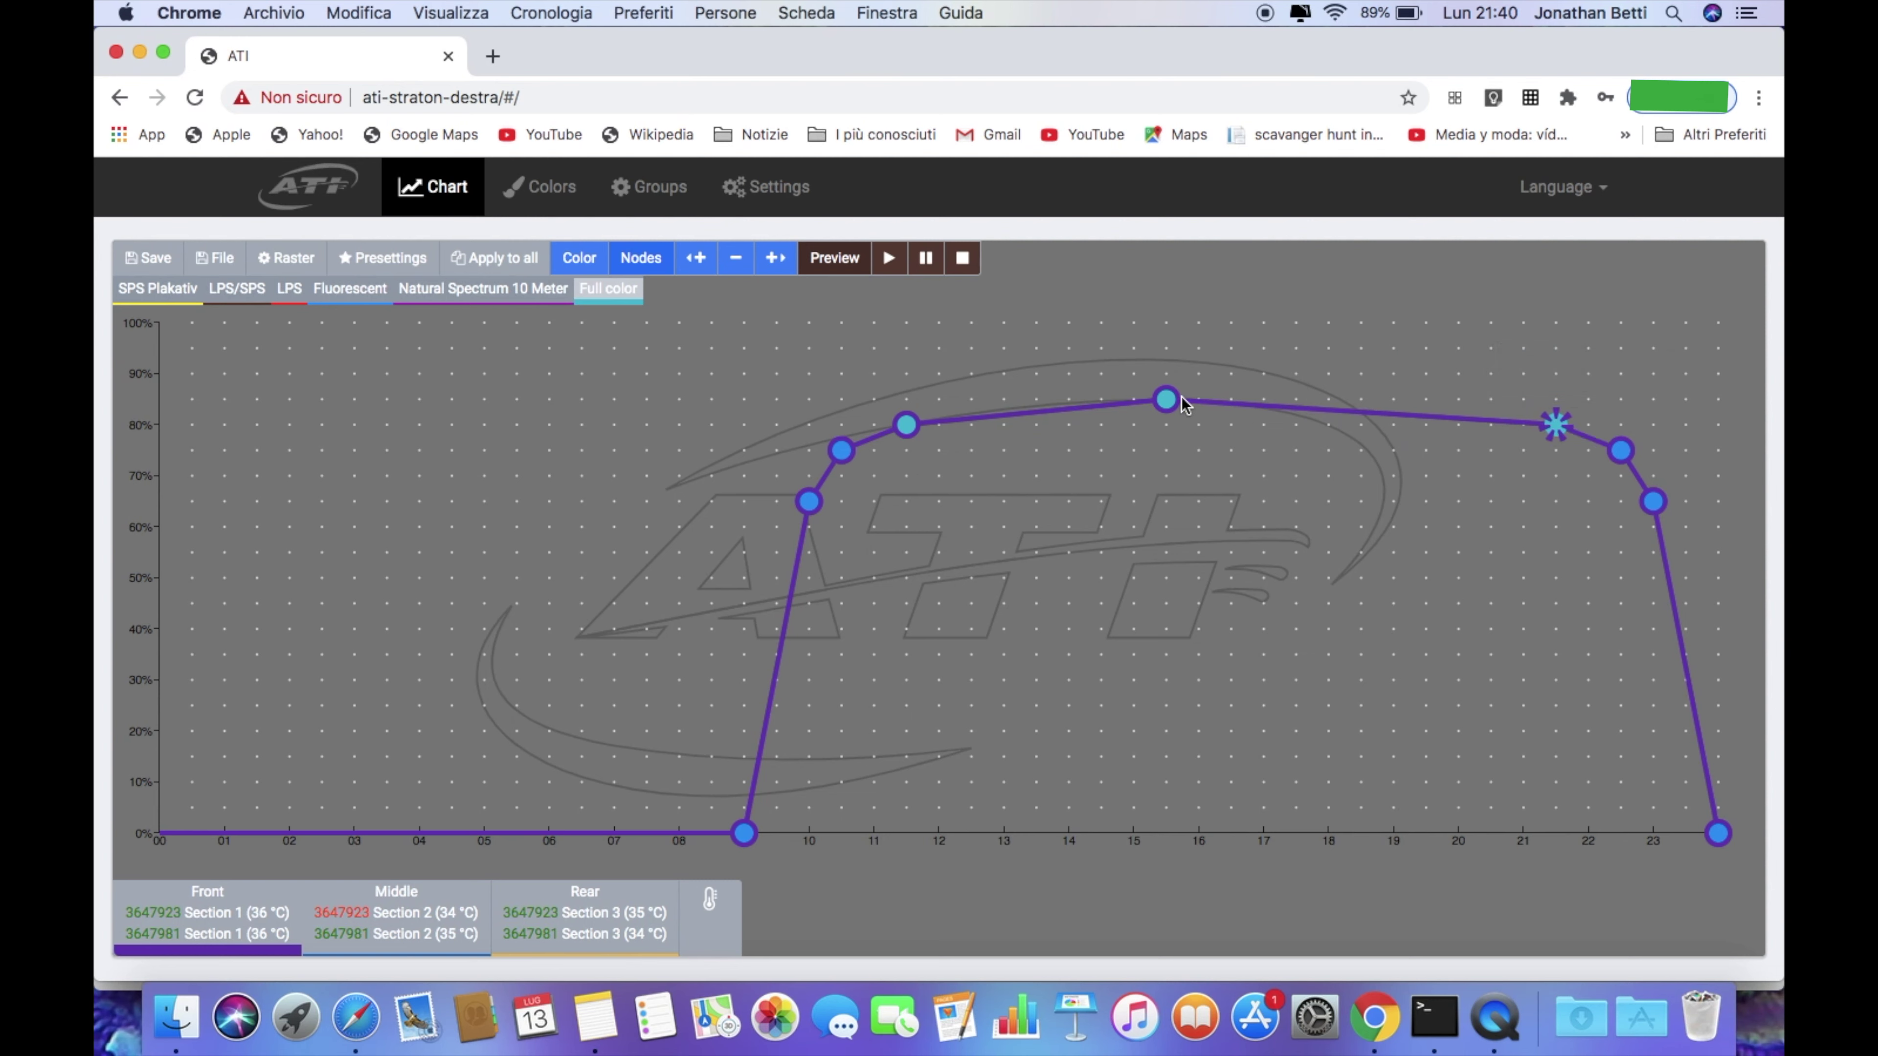
# Shift the peak to 17:00, the 80% point to 13:00, and the morning points and sunrise later
pyautogui.moveTo(1182, 405); pyautogui.dragTo(1297, 403)
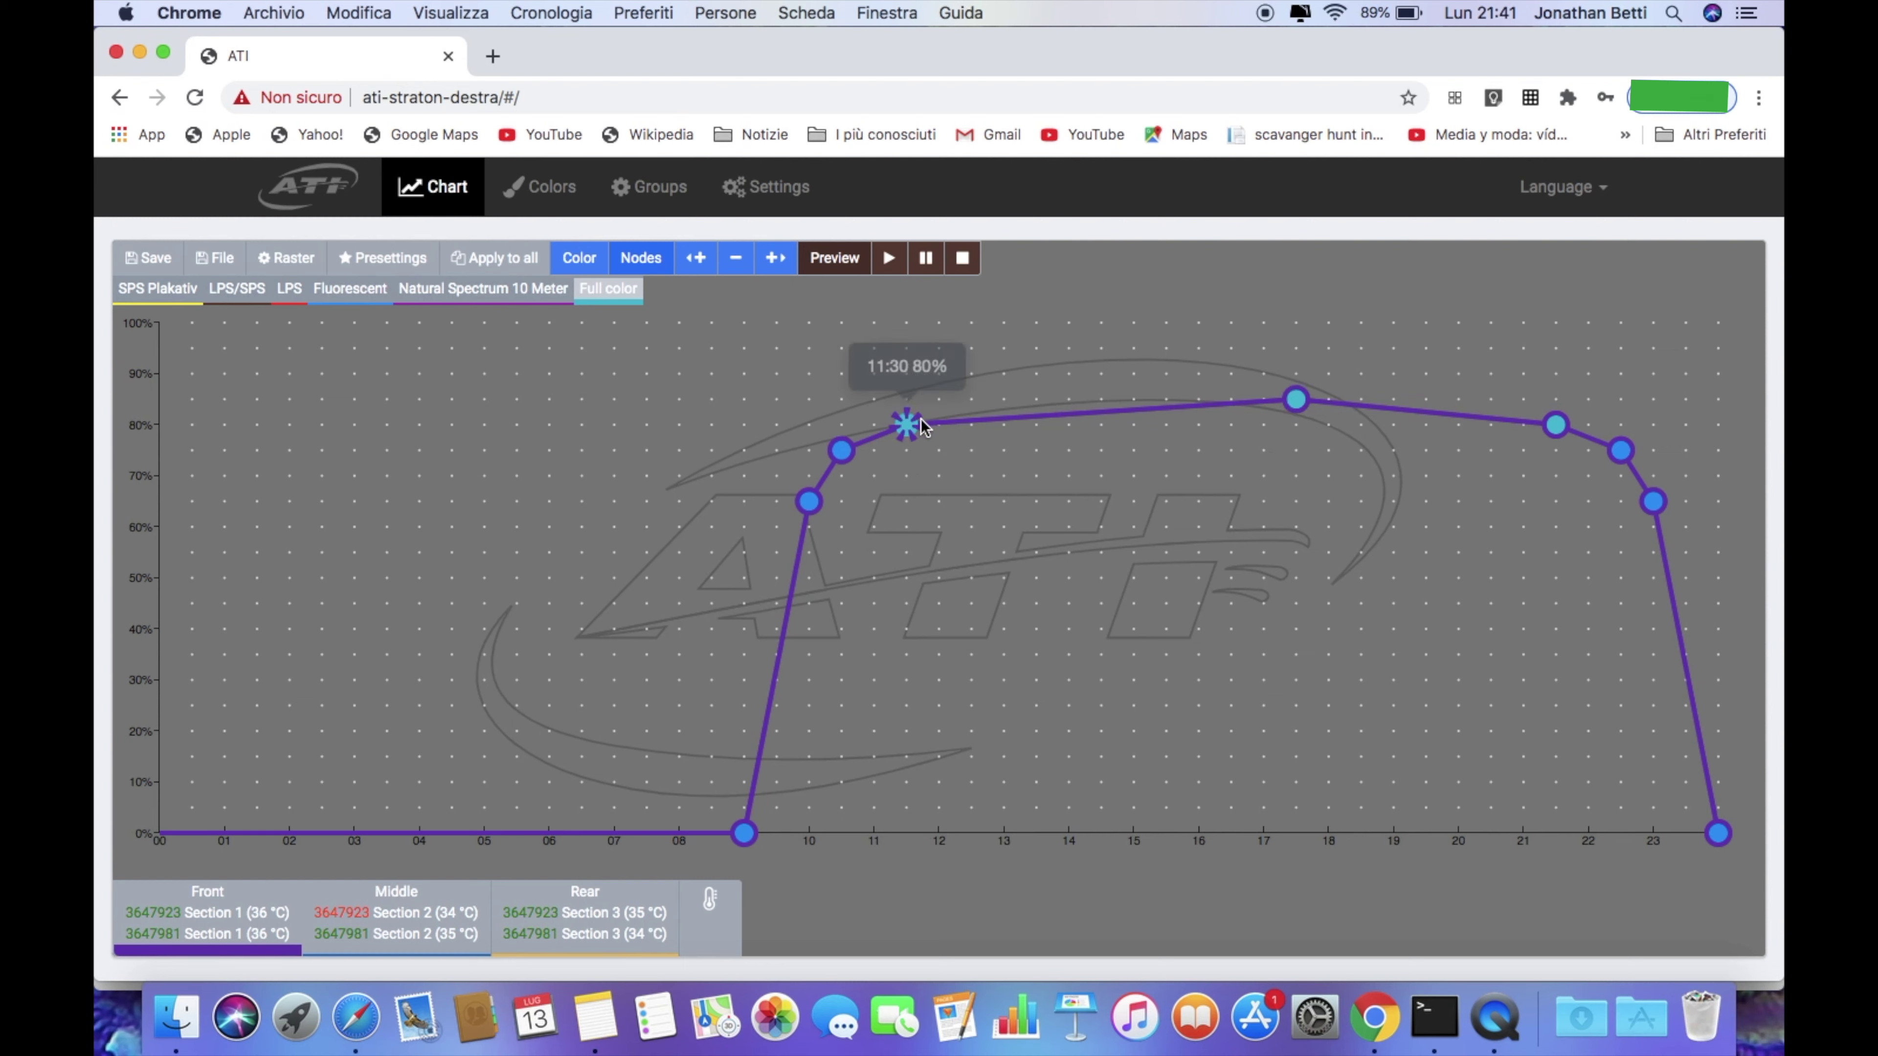
pyautogui.moveTo(921, 419); pyautogui.dragTo(1037, 426)
pyautogui.moveTo(844, 450); pyautogui.dragTo(972, 451)
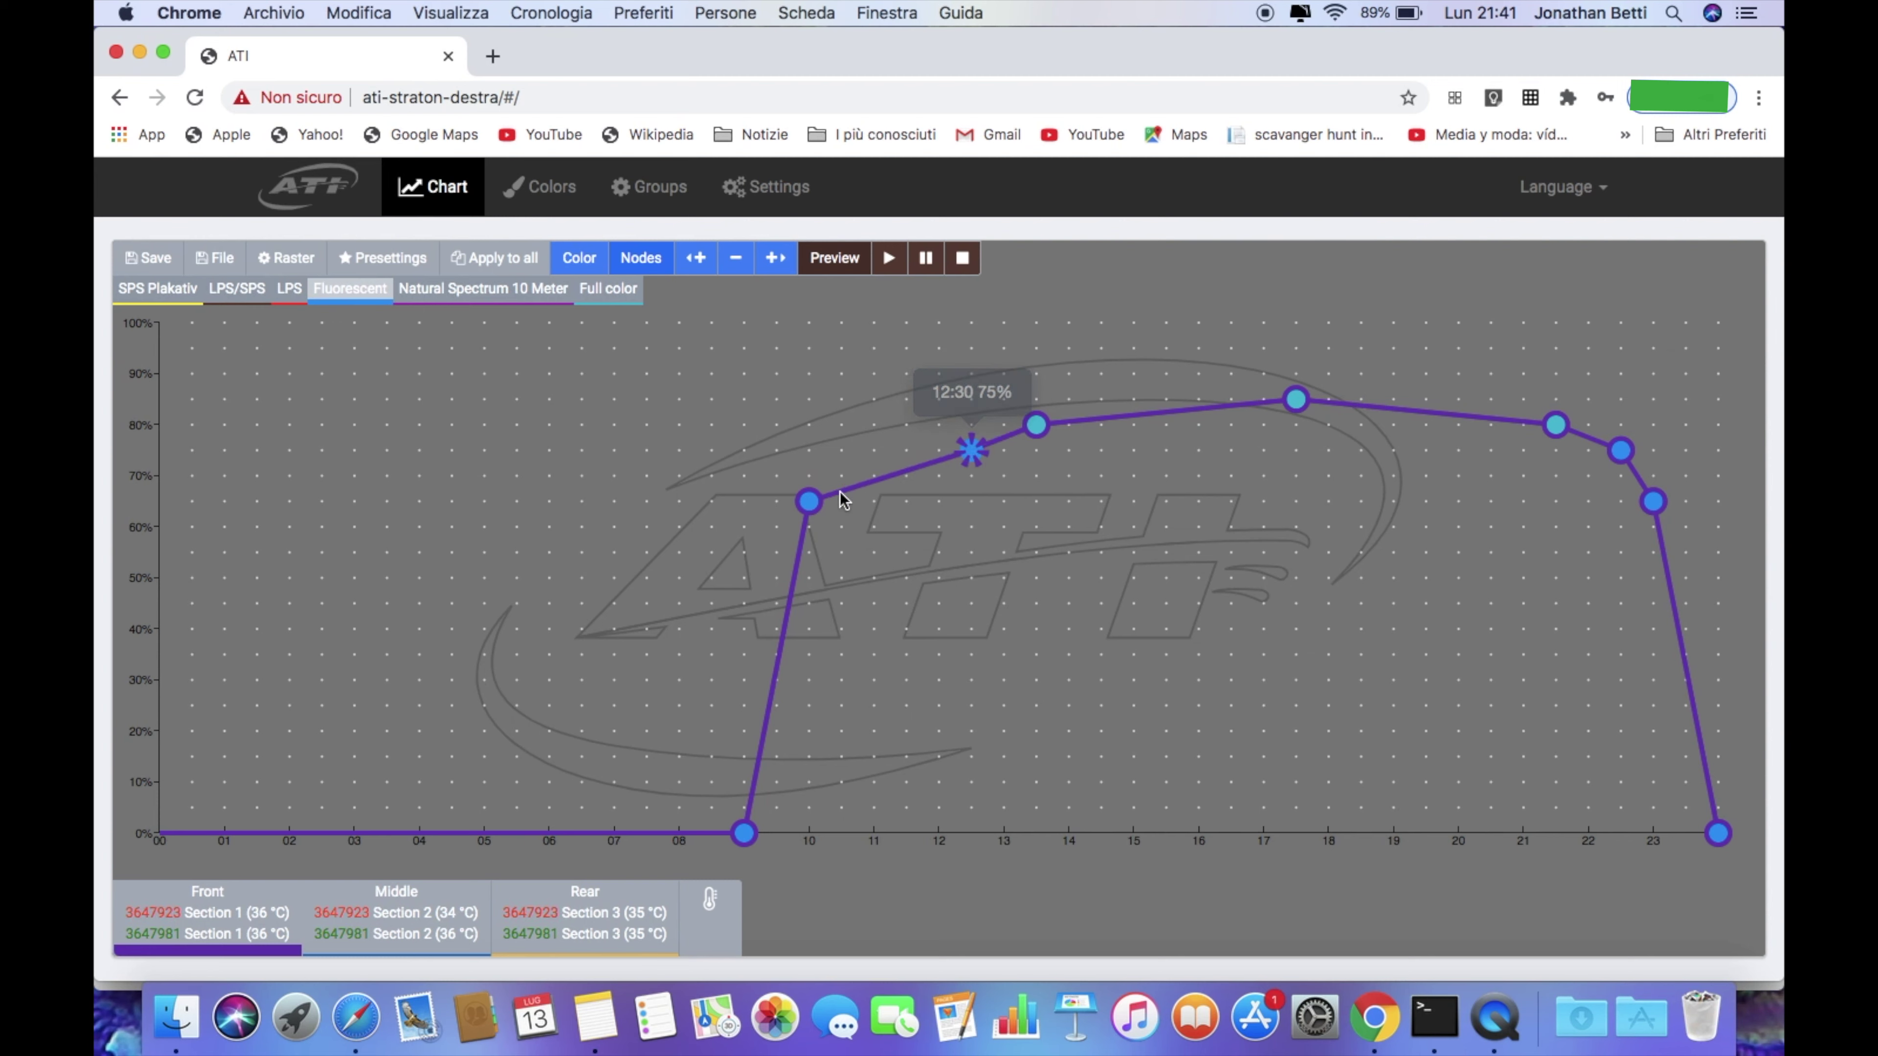
pyautogui.moveTo(809, 502); pyautogui.dragTo(936, 512)
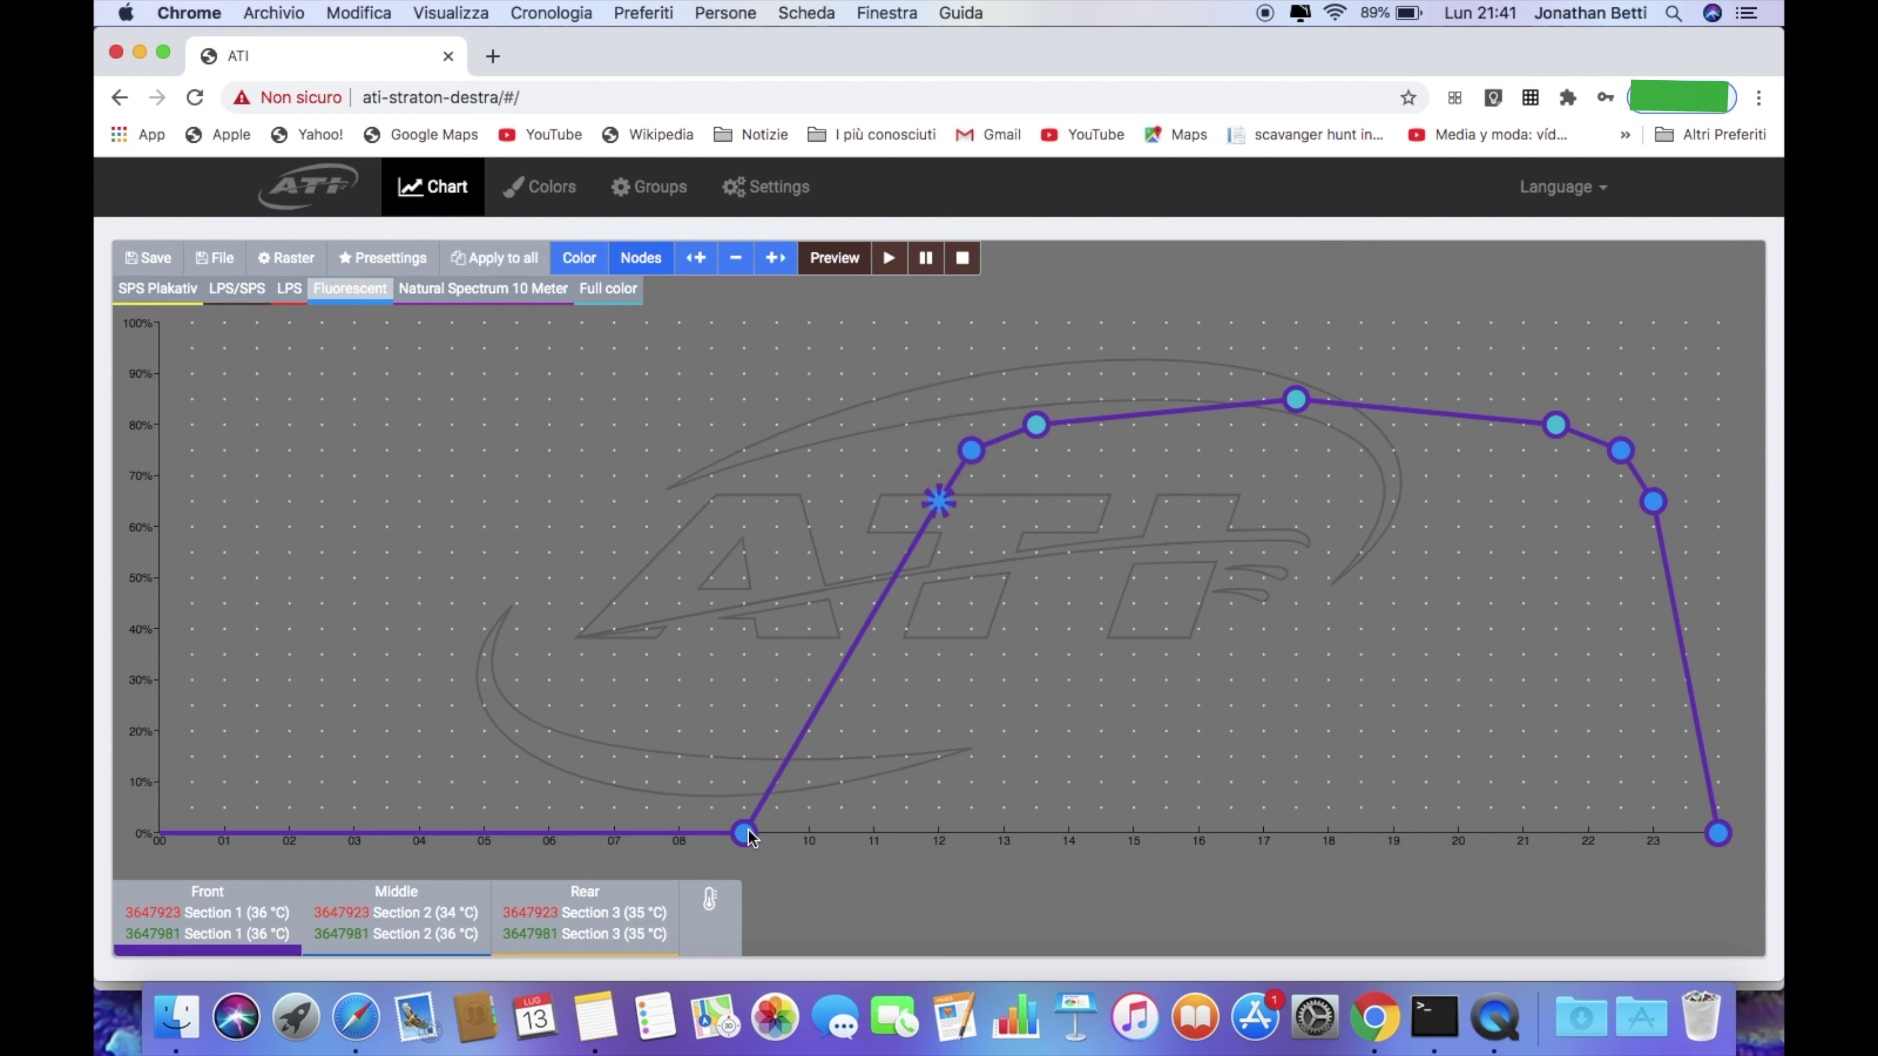
pyautogui.moveTo(744, 833); pyautogui.dragTo(871, 847)
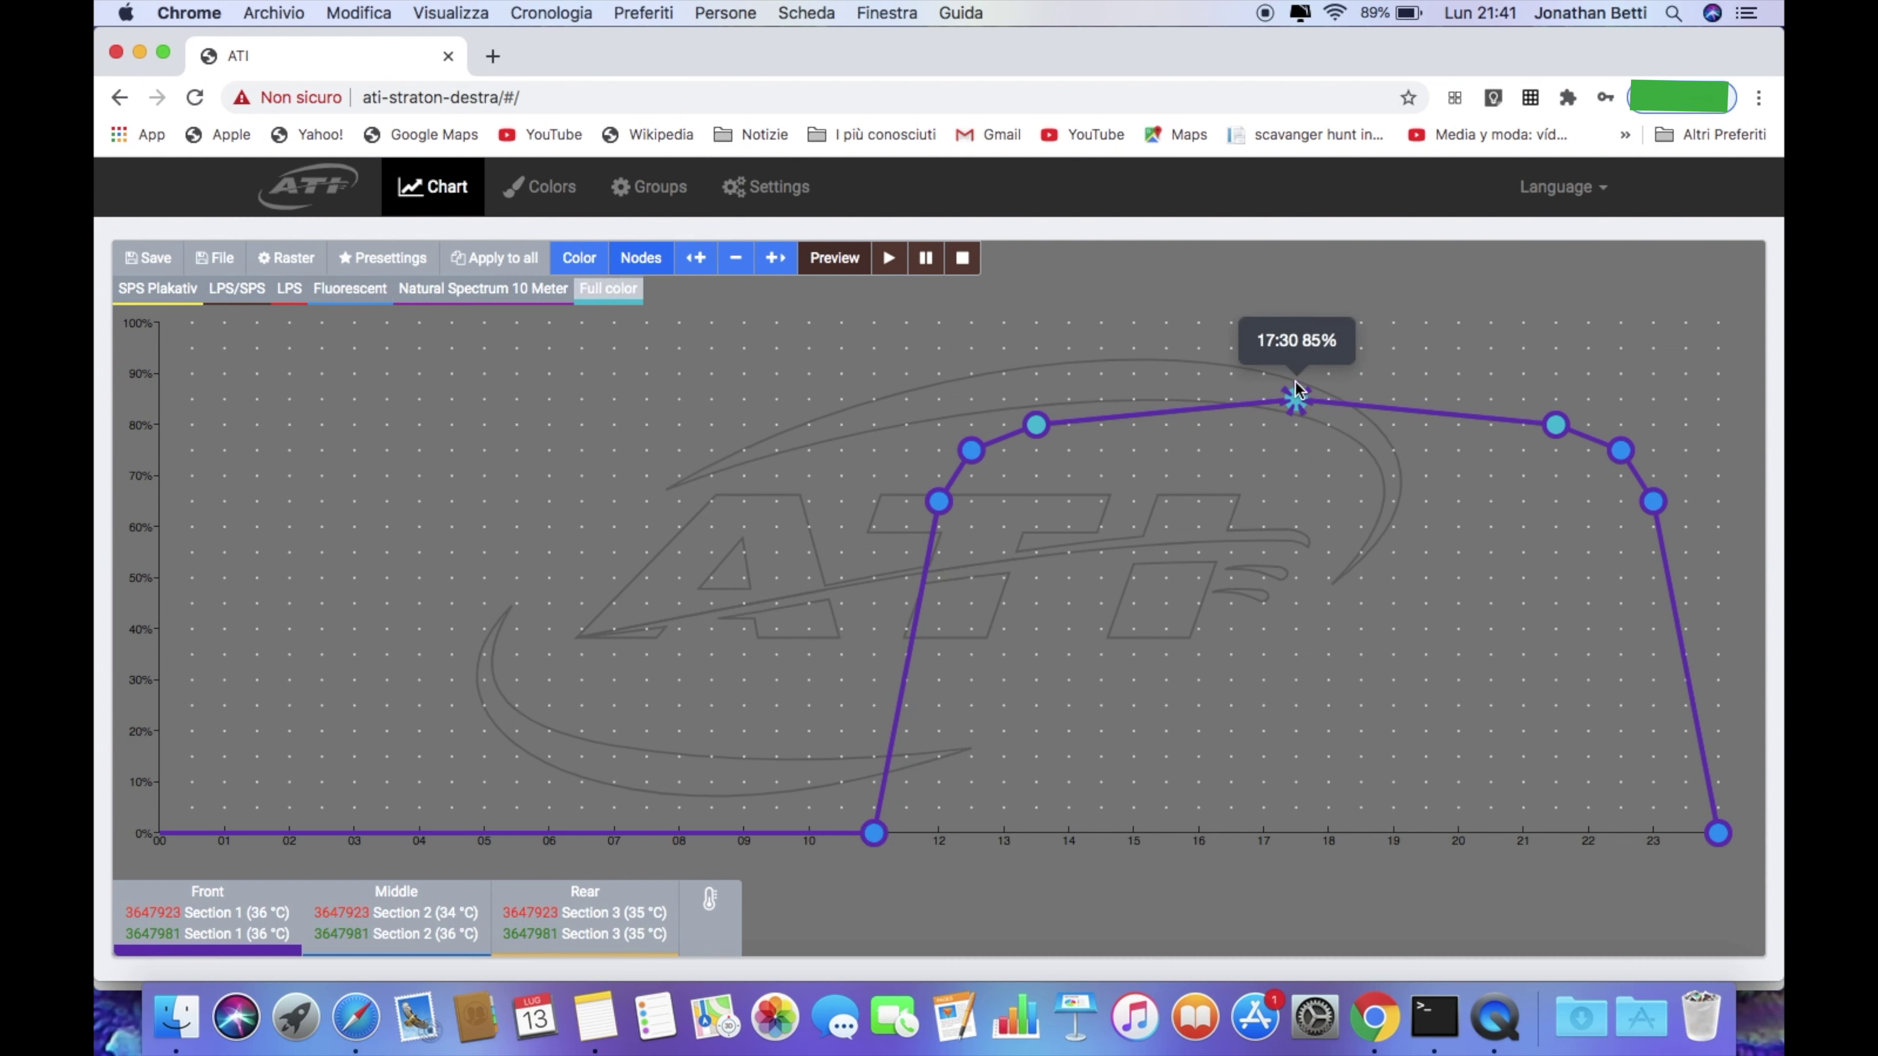
# Raise the 13:30, 17:30 and 21:30 points to 100% and 12:30 to 95%
pyautogui.moveTo(1295, 400); pyautogui.dragTo(1291, 330)
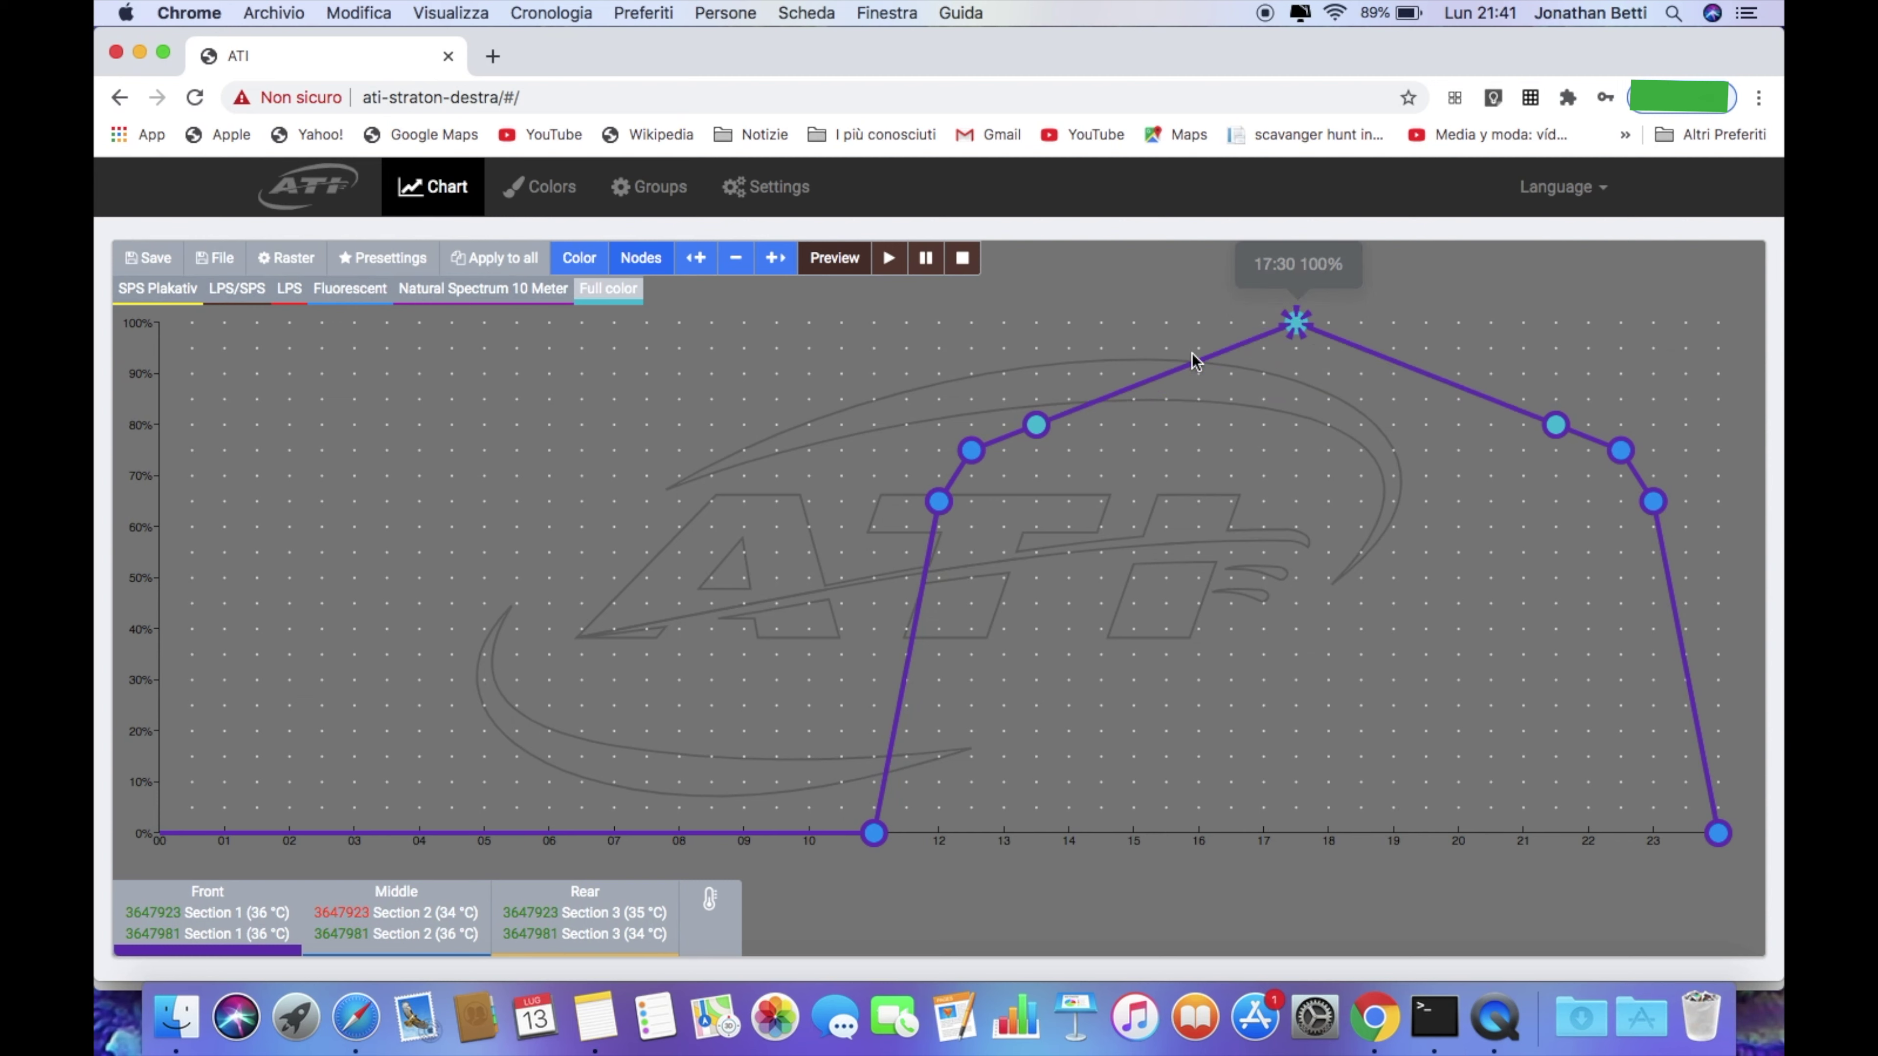
pyautogui.moveTo(1038, 433); pyautogui.dragTo(1037, 329)
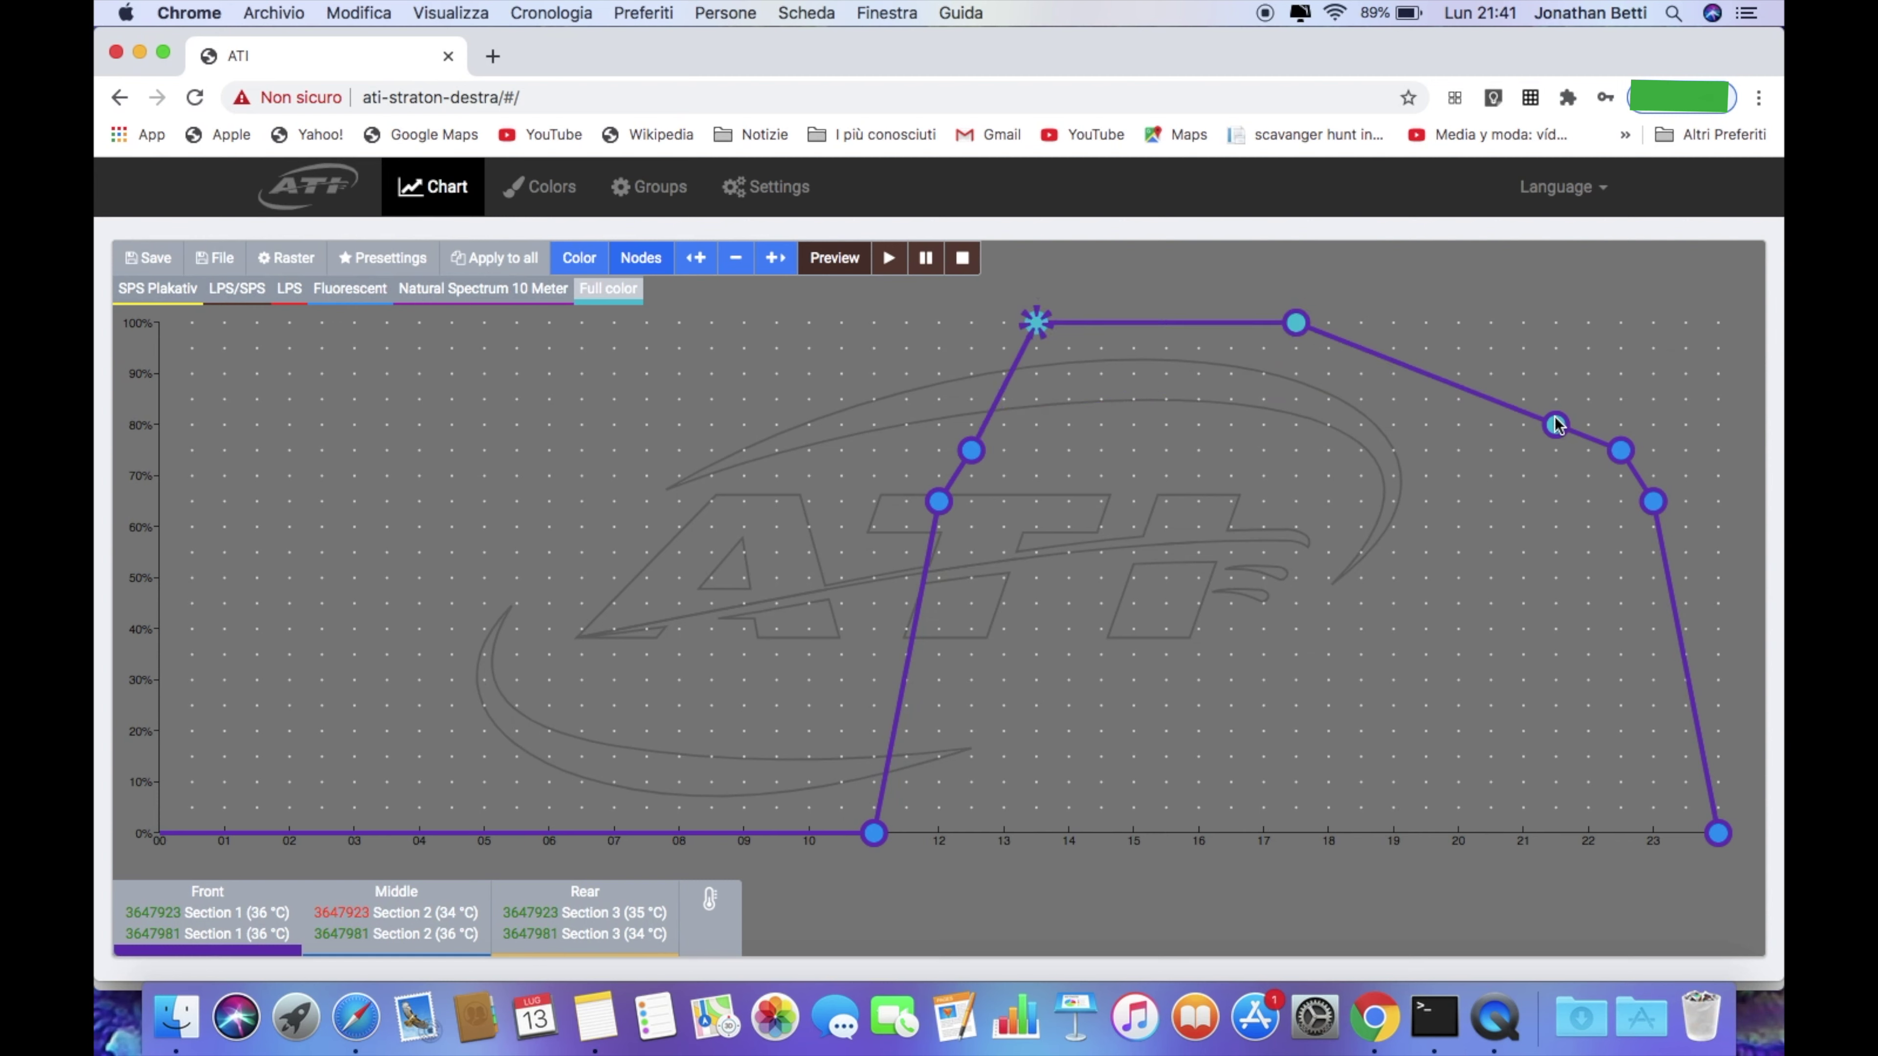
pyautogui.moveTo(1556, 425); pyautogui.dragTo(1550, 326)
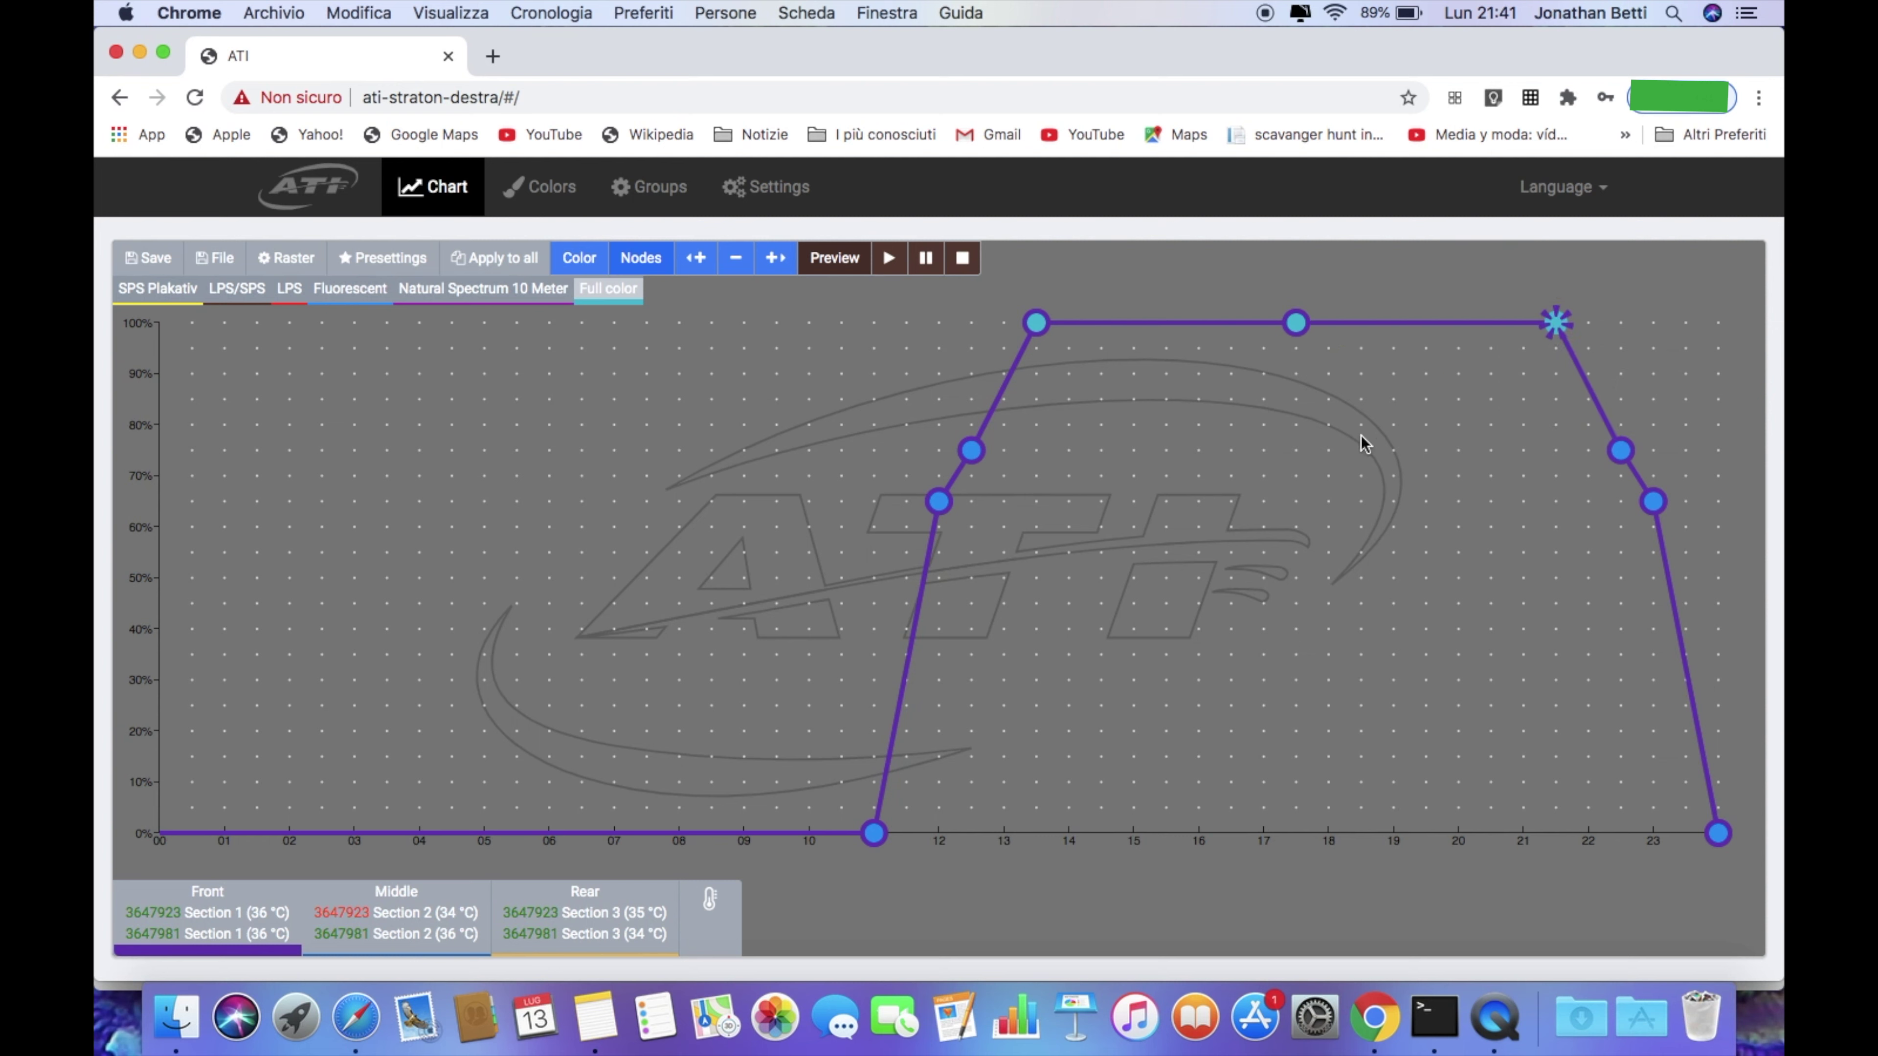
pyautogui.moveTo(971, 451); pyautogui.dragTo(972, 346)
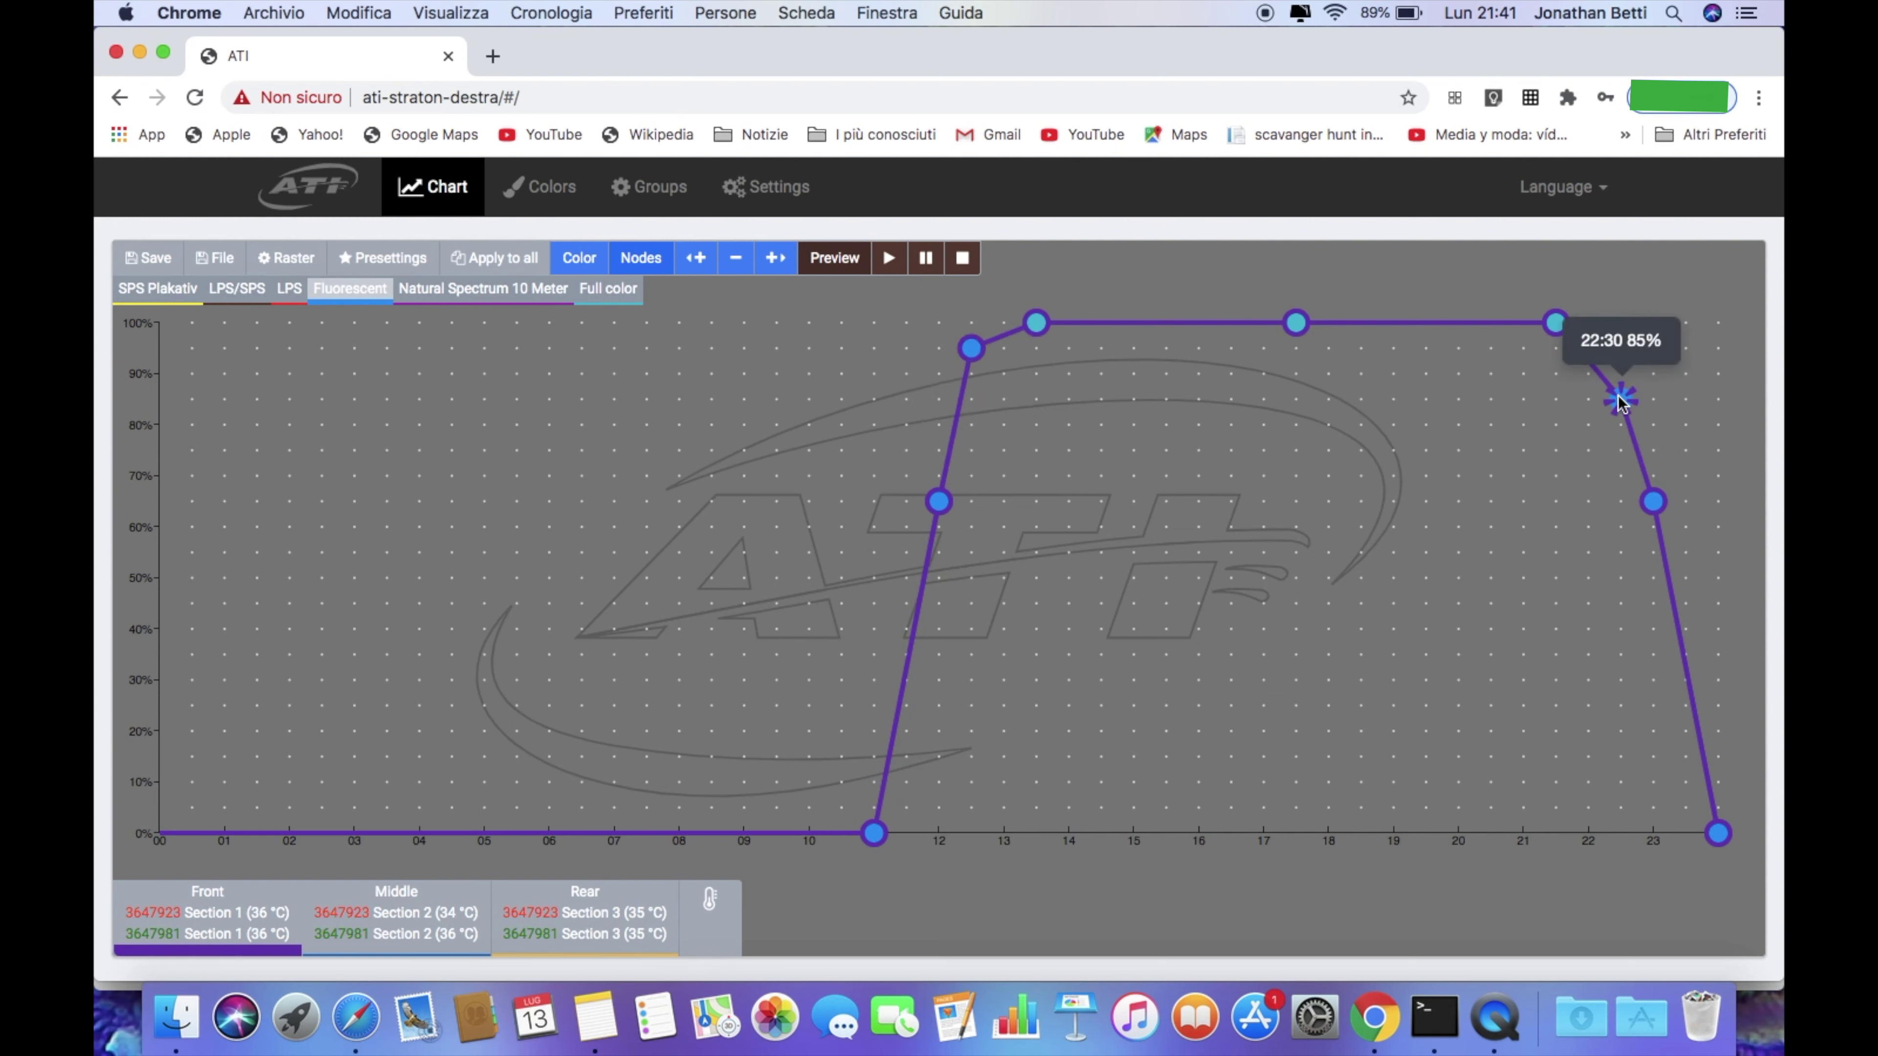